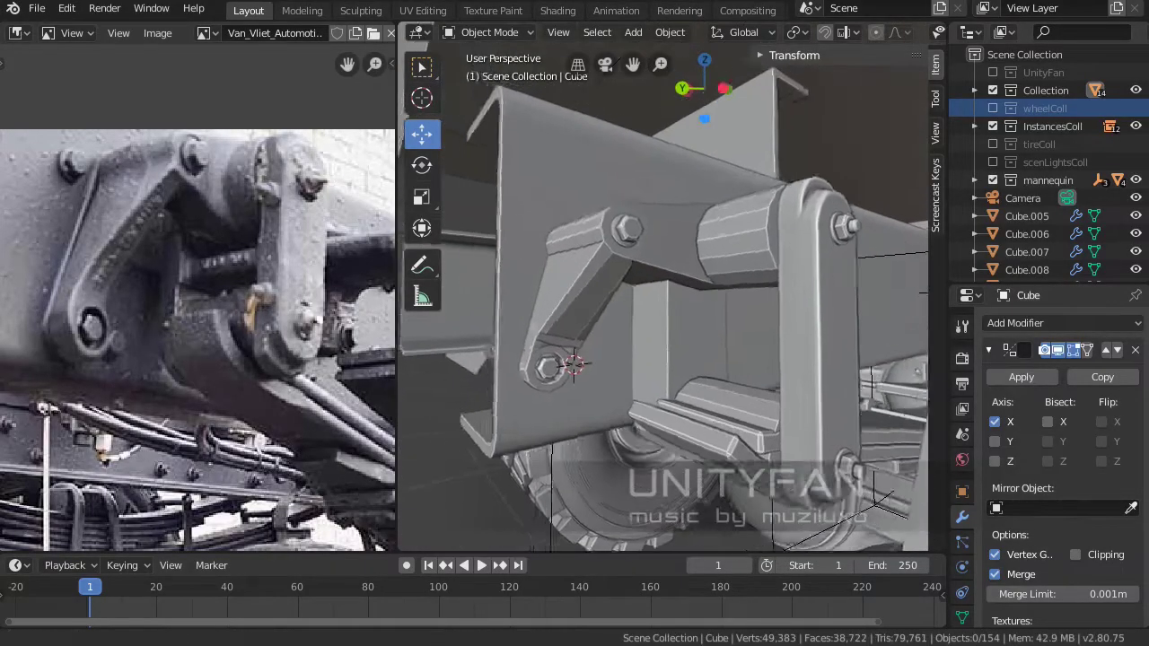
Duplicate the bolt near the linkage pivot and shift the copy along the X axis.
{"action": "left_click", "coordinate": [693, 282]}
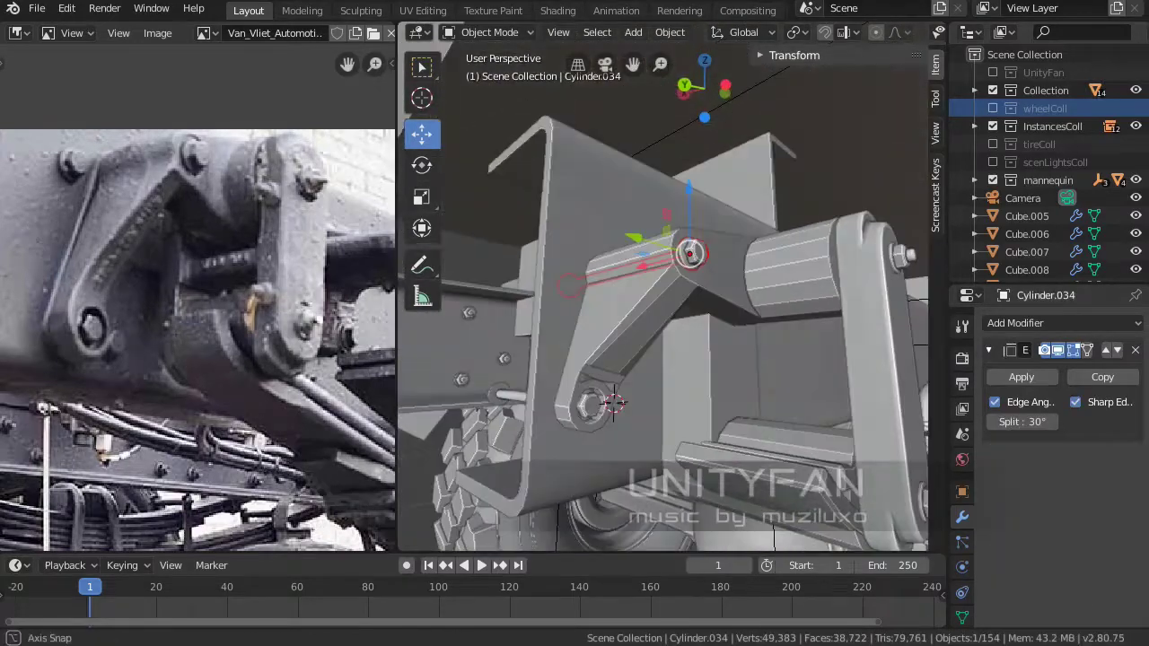
{"action": "key", "text": "Tab"}
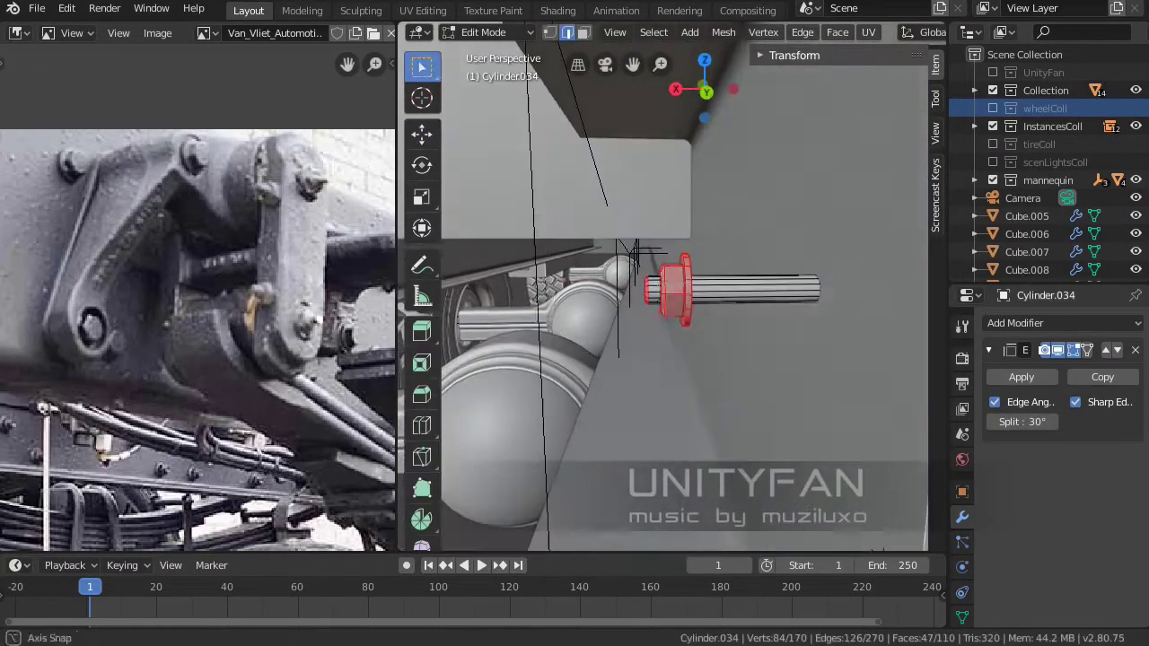
{"action": "key", "text": "w"}
{"action": "key", "text": "shift+z"}
{"action": "key", "text": "shift+z"}
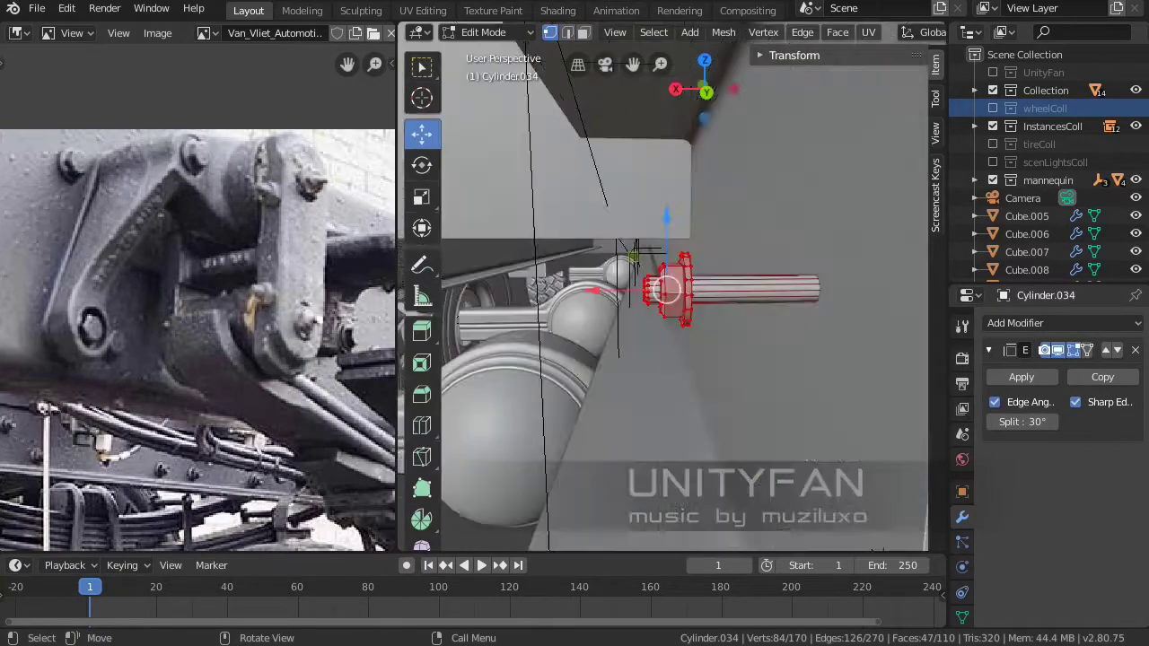
{"action": "middle_click_drag", "start_coordinate": [683, 296], "coordinate": [628, 297]}
{"action": "key", "text": "g"}
{"action": "key", "text": "Return"}
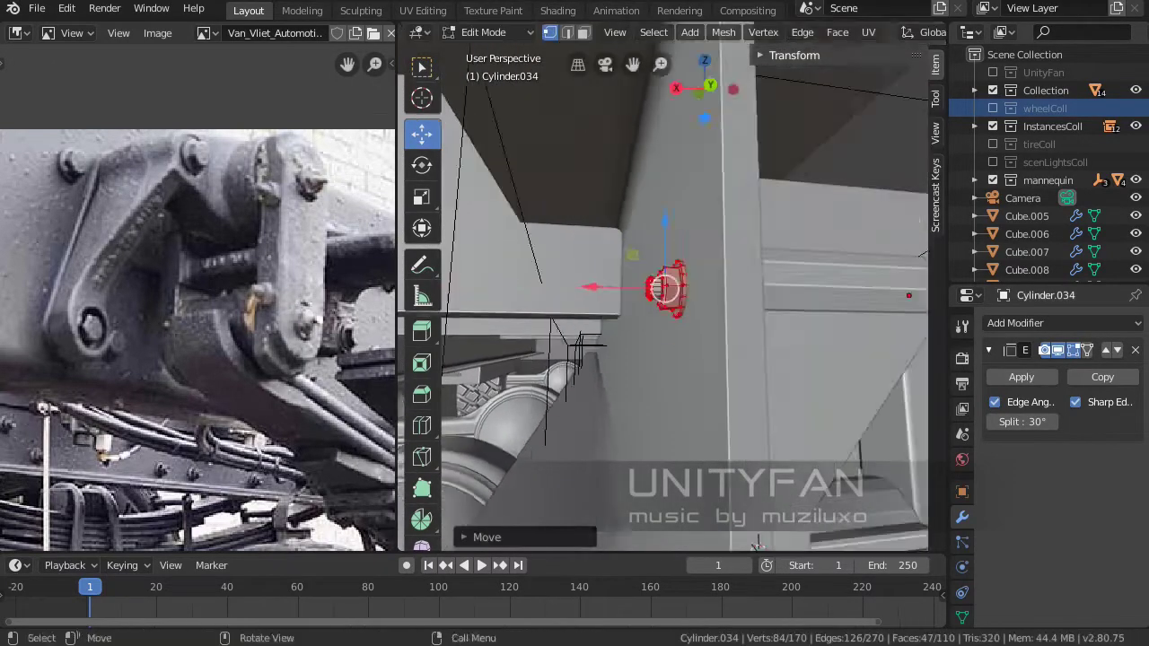
{"action": "key", "text": "Tab"}
{"action": "key", "text": "shift+d"}
{"action": "key", "text": "x"}
{"action": "key", "text": "Tab"}
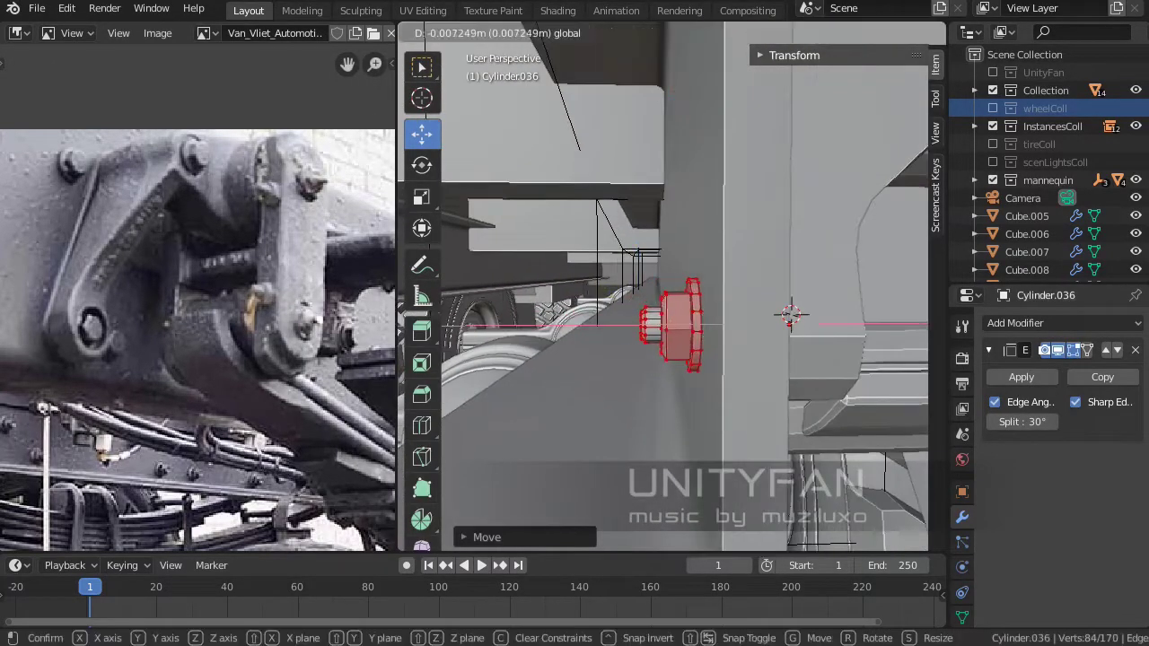
{"action": "key", "text": "Tab"}
Copy the rod at the link's right bolt, turn it -90 degrees and move it to the upper pivot.
{"action": "mouse_move", "coordinate": [664, 305]}
{"action": "middle_mouse_down"}
{"action": "mouse_move", "coordinate": [629, 297]}
{"action": "mouse_move", "coordinate": [664, 305]}
{"action": "mouse_move", "coordinate": [599, 256]}
{"action": "mouse_move", "coordinate": [647, 270]}
{"action": "middle_mouse_up"}
{"action": "left_click", "coordinate": [792, 222]}
{"action": "key", "text": "g"}
{"action": "key", "text": "x"}
{"action": "key", "text": "r"}
{"action": "left_click", "coordinate": [599, 256]}
{"action": "key", "text": "g"}
{"action": "left_click", "coordinate": [647, 269]}
{"action": "scroll", "coordinate": [646, 269], "scroll_direction": "up", "scroll_amount": 3}
{"action": "key", "text": "g"}
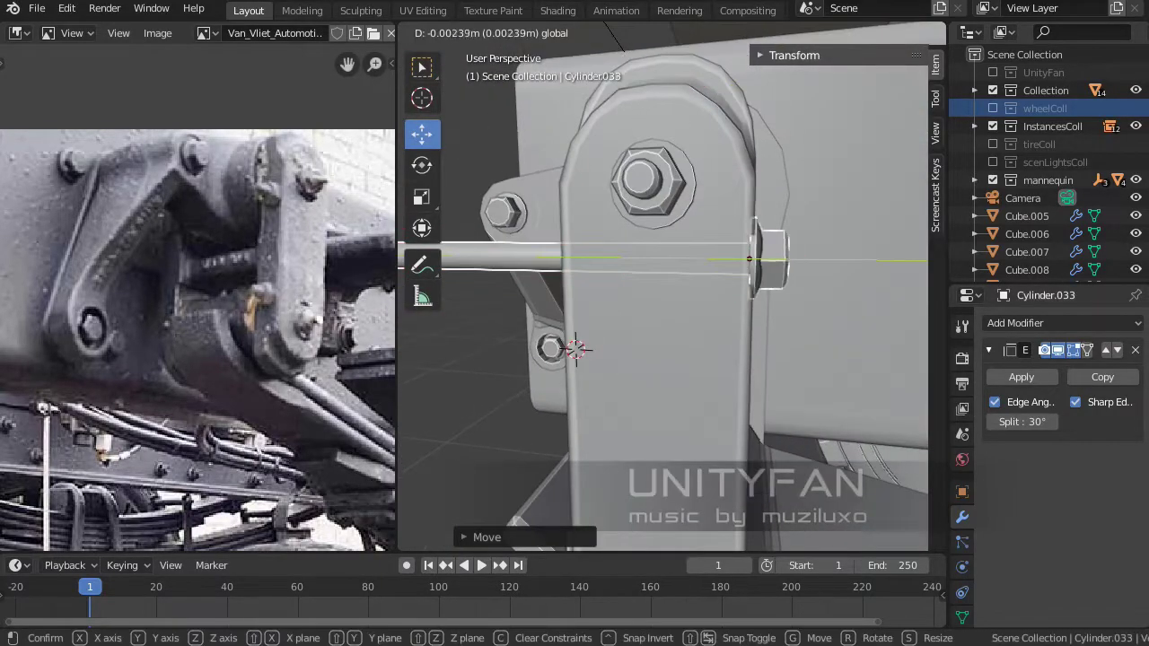
{"action": "scroll", "coordinate": [750, 260], "scroll_direction": "down", "scroll_amount": 3}
Shorten the copied rod along its length so it passes through the shackle.
{"action": "key", "text": "s"}
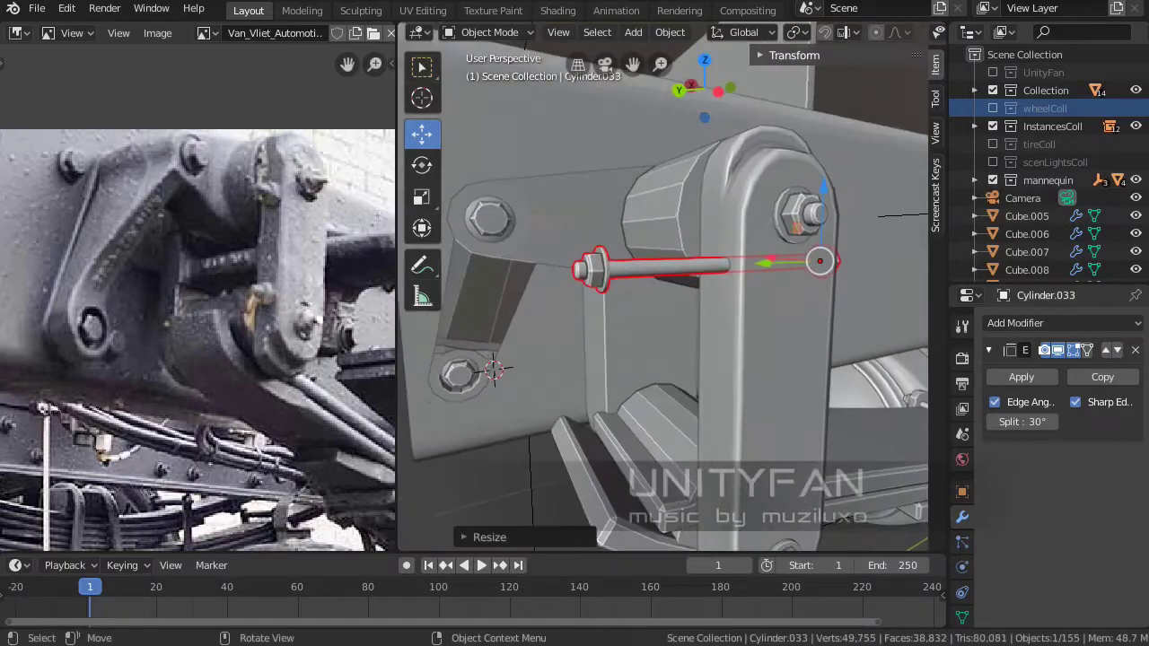
{"action": "key", "text": "Tab"}
{"action": "middle_click_drag", "start_coordinate": [664, 296], "coordinate": [629, 296]}
{"action": "scroll", "coordinate": [708, 265], "scroll_direction": "up", "scroll_amount": 4}
{"action": "middle_click_drag", "start_coordinate": [708, 264], "coordinate": [656, 297]}
{"action": "scroll", "coordinate": [656, 297], "scroll_direction": "up", "scroll_amount": 2}
{"action": "key", "text": "3"}
{"action": "scroll", "coordinate": [656, 297], "scroll_direction": "down", "scroll_amount": 3}
{"action": "scroll", "coordinate": [656, 297], "scroll_direction": "down", "scroll_amount": 2}
Adjust the rod's end face loop, then select and frame the shackle linkage piece.
{"action": "left_click", "coordinate": [633, 294], "text": "alt"}
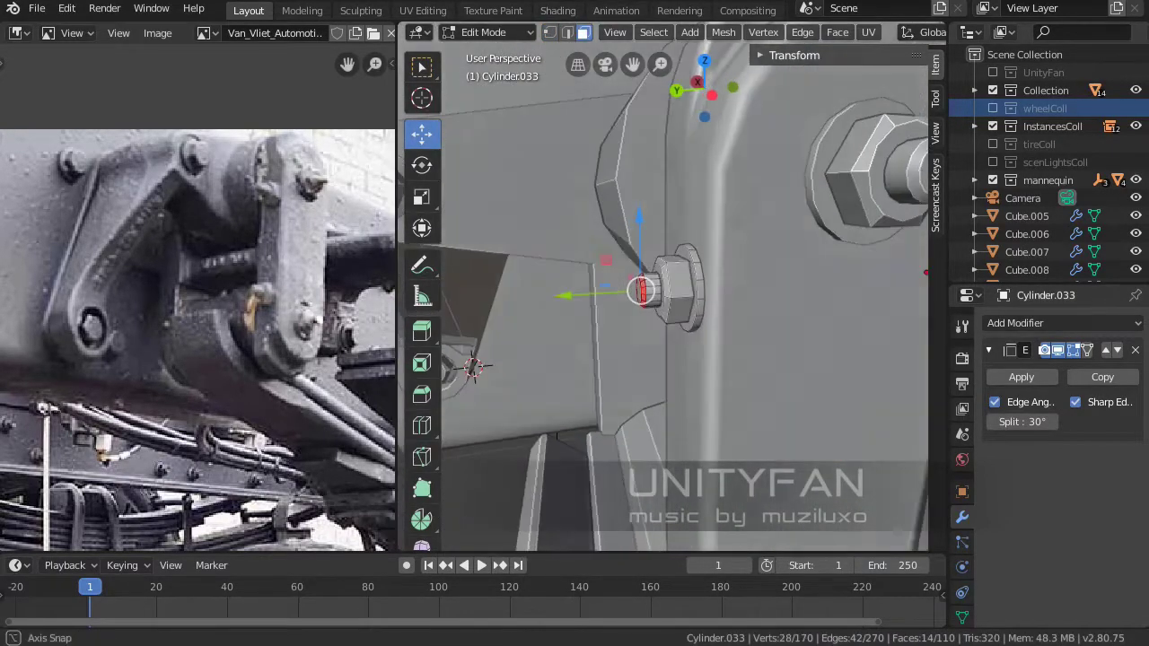
{"action": "key", "text": "g"}
{"action": "key", "text": "Escape"}
{"action": "key", "text": "Tab"}
{"action": "middle_click_drag", "start_coordinate": [632, 293], "coordinate": [429, 328]}
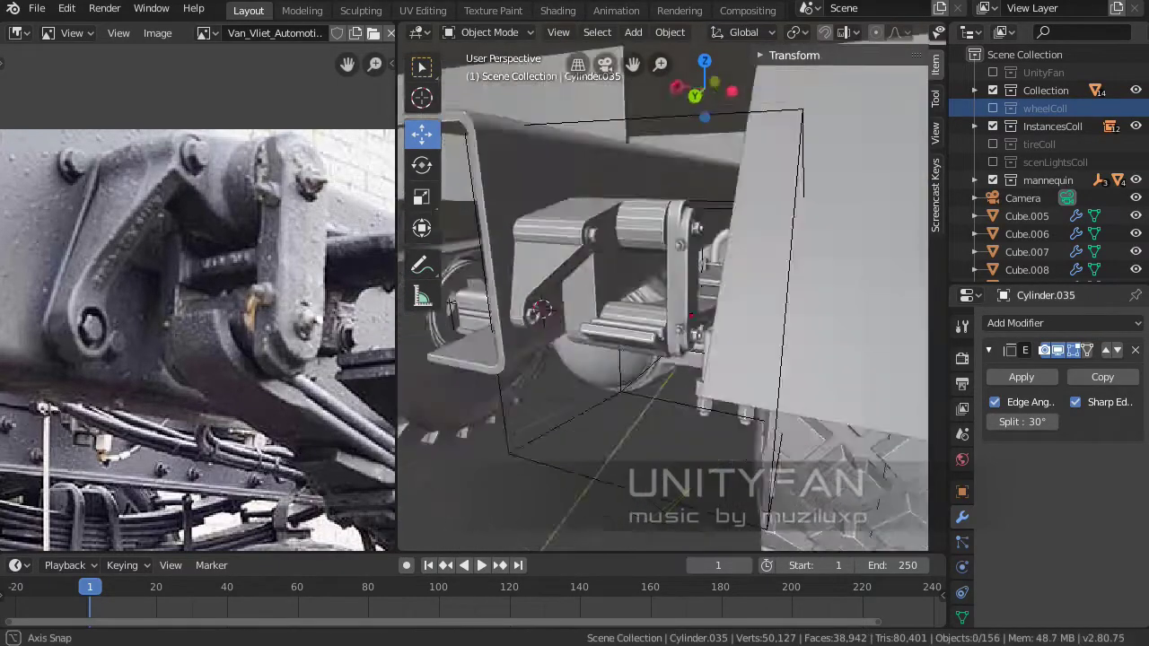
{"action": "left_click", "coordinate": [629, 270]}
{"action": "key", "text": "KP_Decimal"}
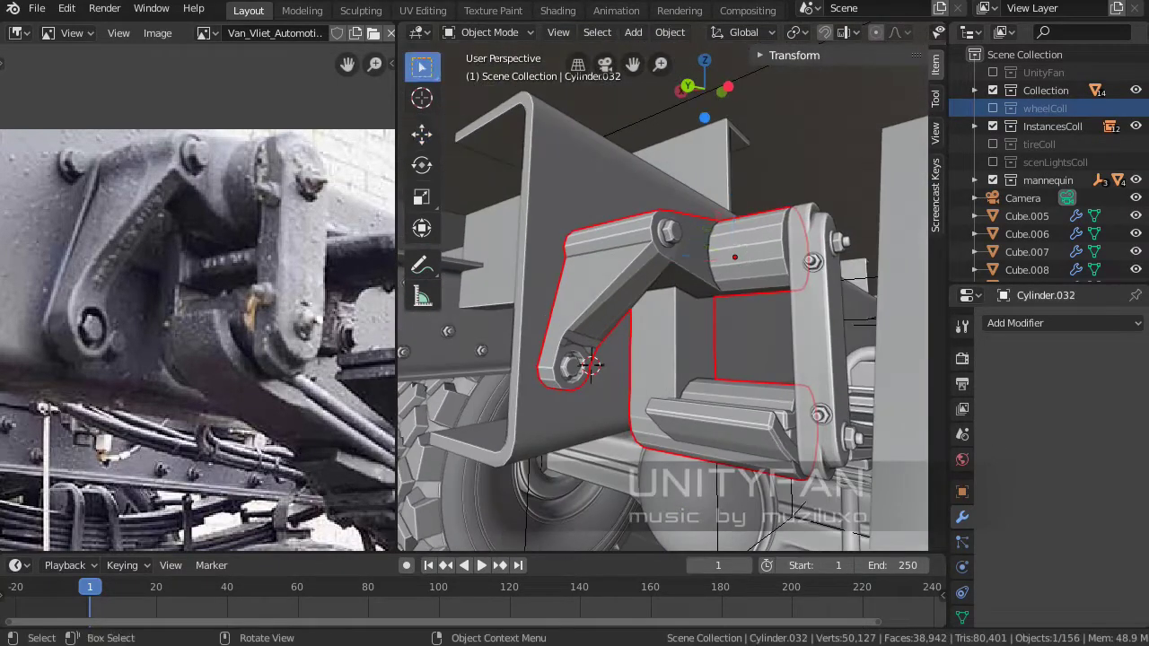
In side view, scale the bracket's rounded end loop down to about 0.935.
{"action": "middle_click_drag", "start_coordinate": [664, 360], "coordinate": [647, 377]}
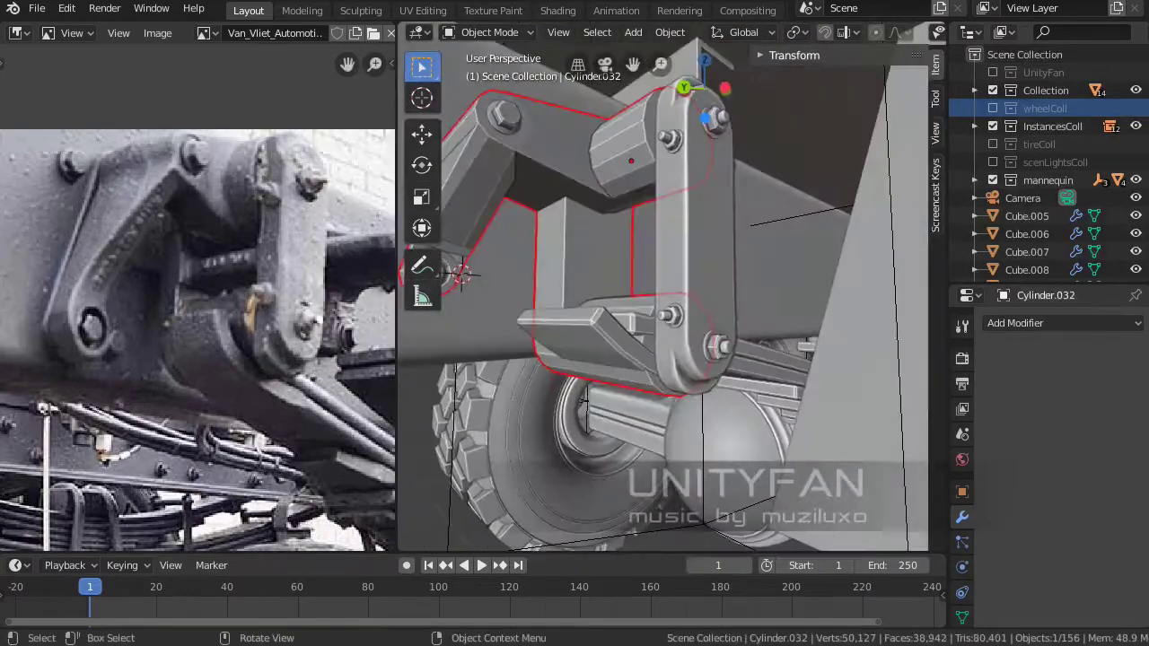
{"action": "middle_click_drag", "start_coordinate": [647, 377], "coordinate": [628, 368]}
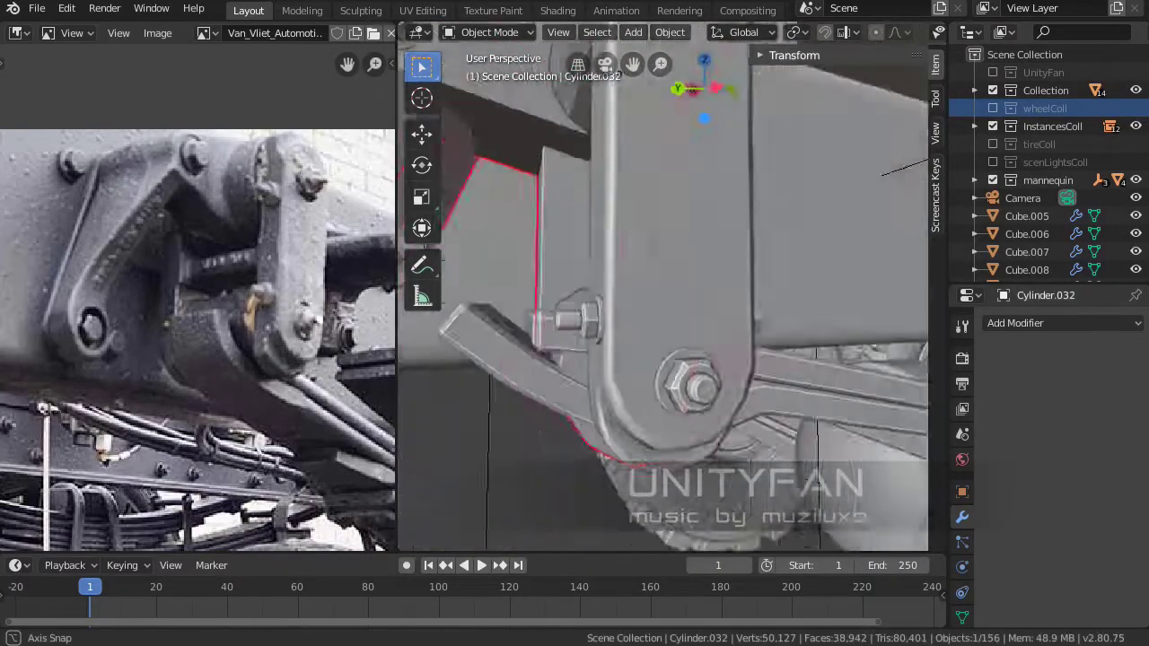
{"action": "key", "text": "Tab"}
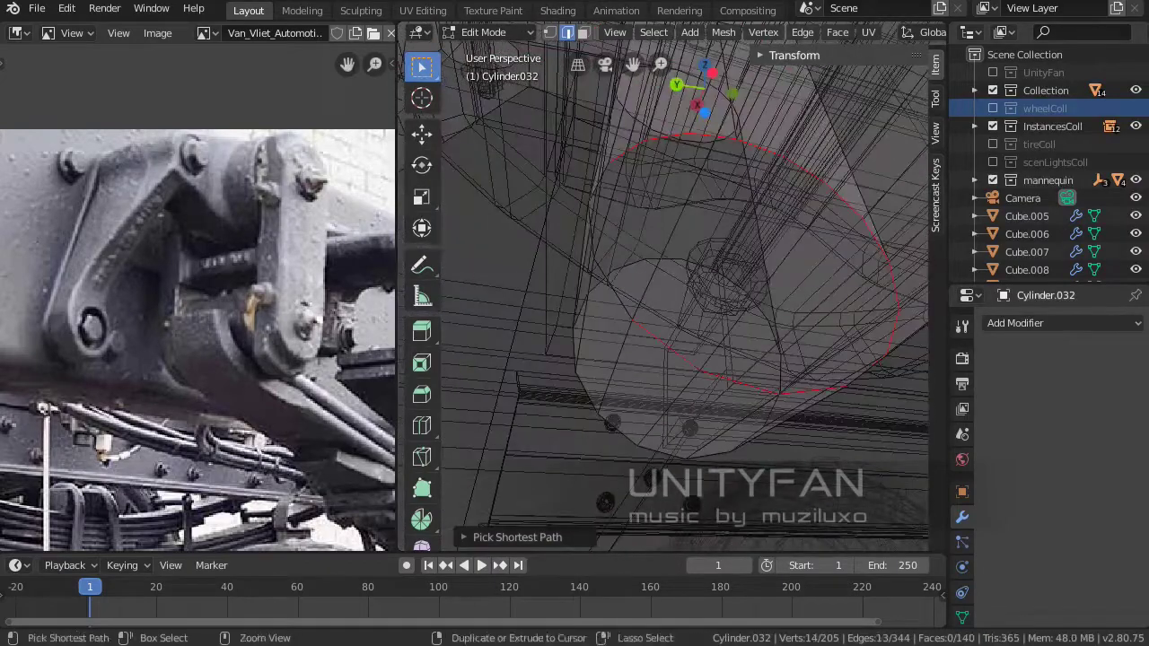
{"action": "key", "text": "ctrl+KP_3"}
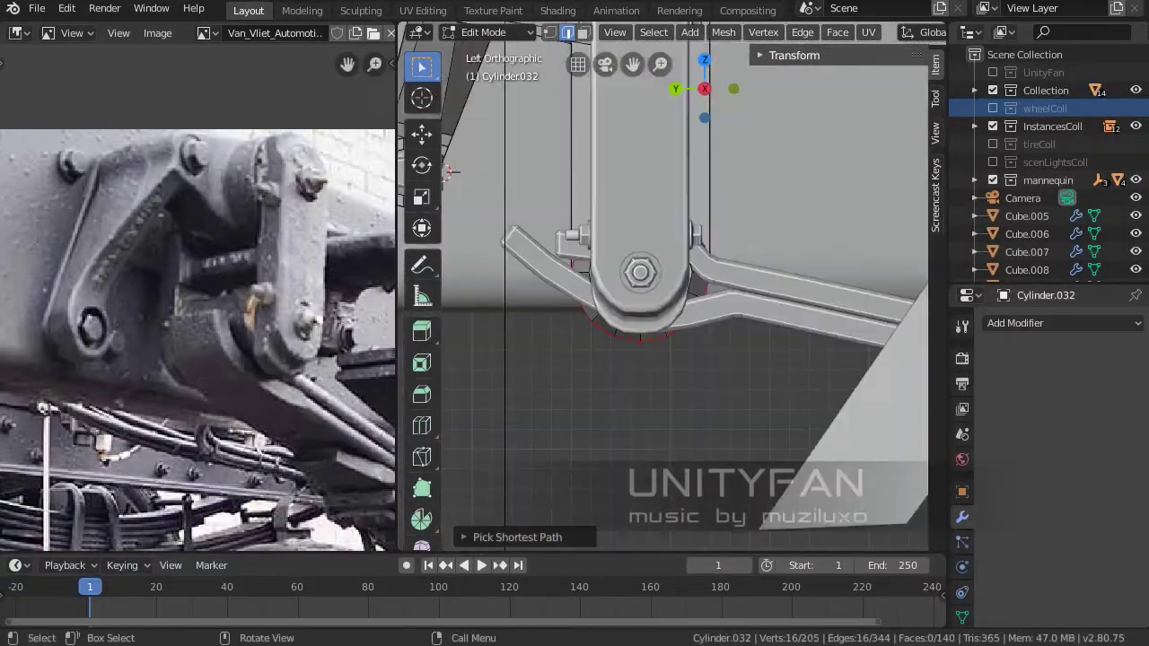
{"action": "key", "text": "s"}
{"action": "key", "text": "Return"}
{"action": "key", "text": "KP_5"}
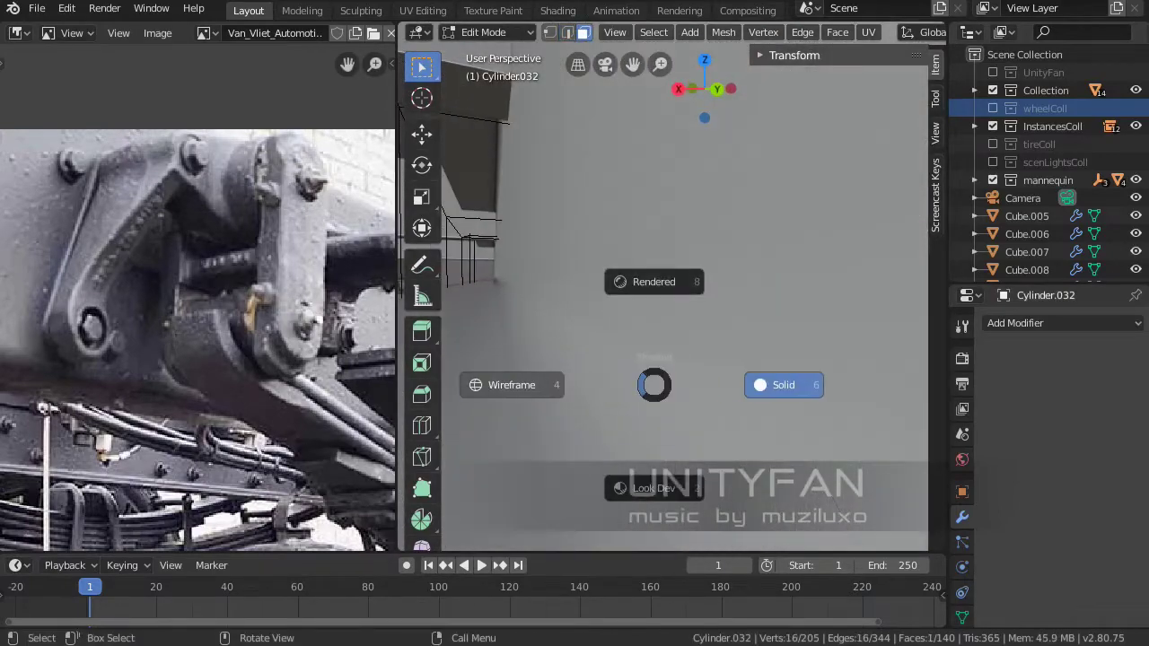
{"action": "scroll", "coordinate": [888, 433], "scroll_direction": "up", "scroll_amount": 3}
{"action": "key", "text": "s"}
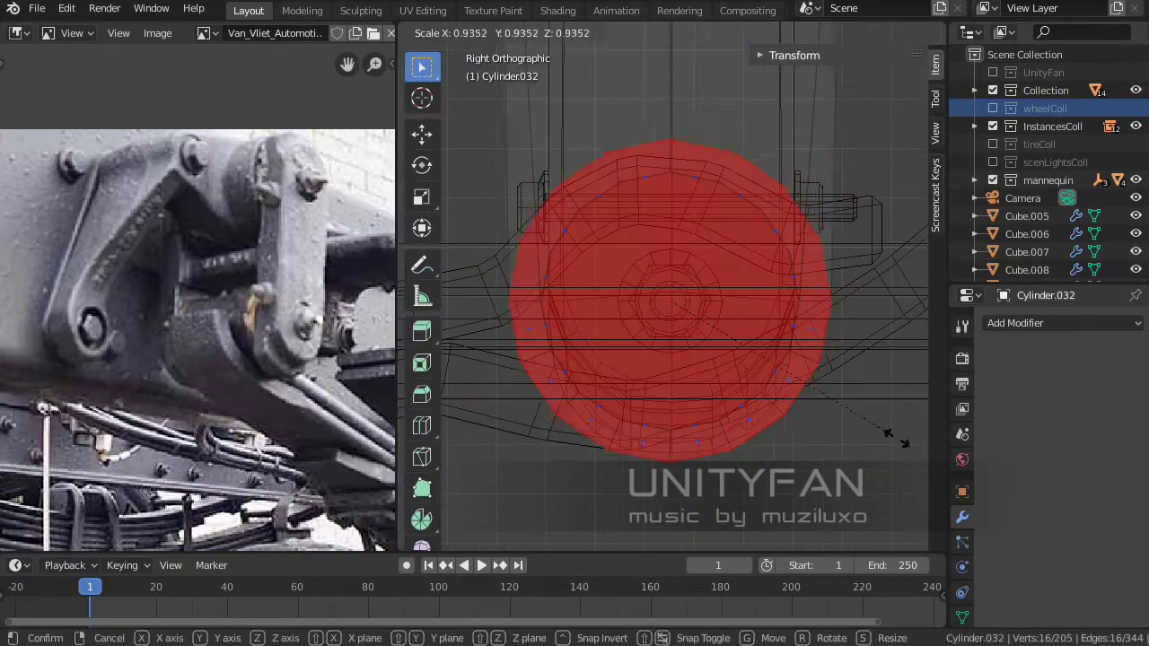
{"action": "key", "text": "Return"}
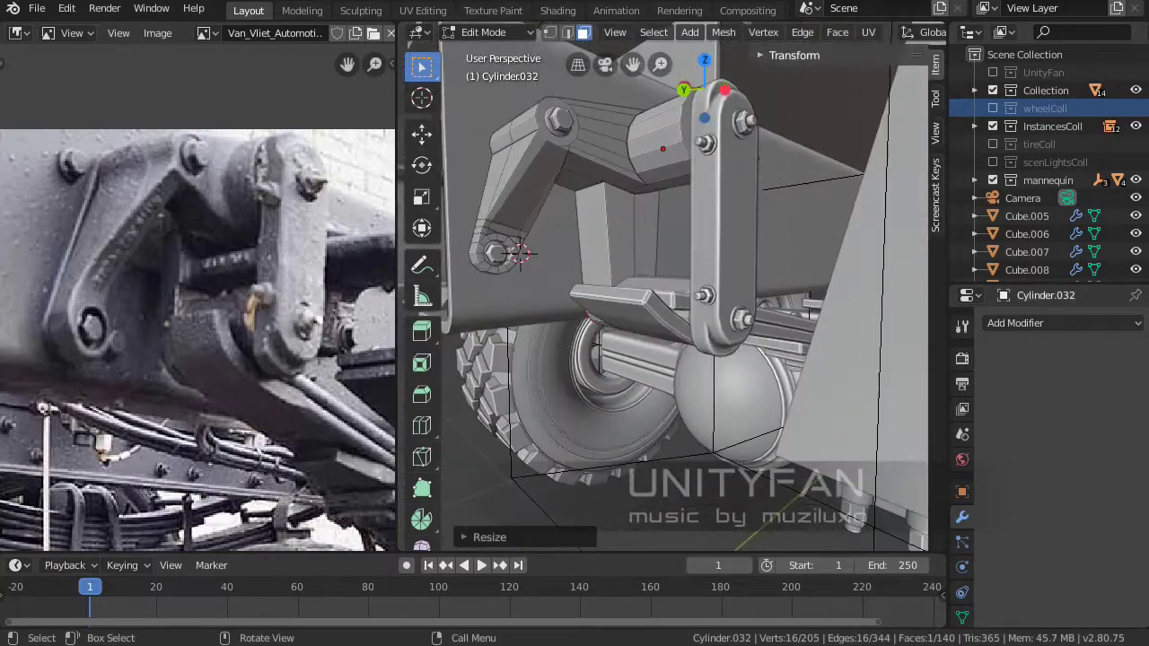
{"action": "key", "text": "Tab"}
{"action": "mouse_move", "coordinate": [664, 296]}
{"action": "middle_mouse_down"}
{"action": "mouse_move", "coordinate": [718, 306]}
{"action": "mouse_move", "coordinate": [629, 305]}
{"action": "middle_mouse_up"}
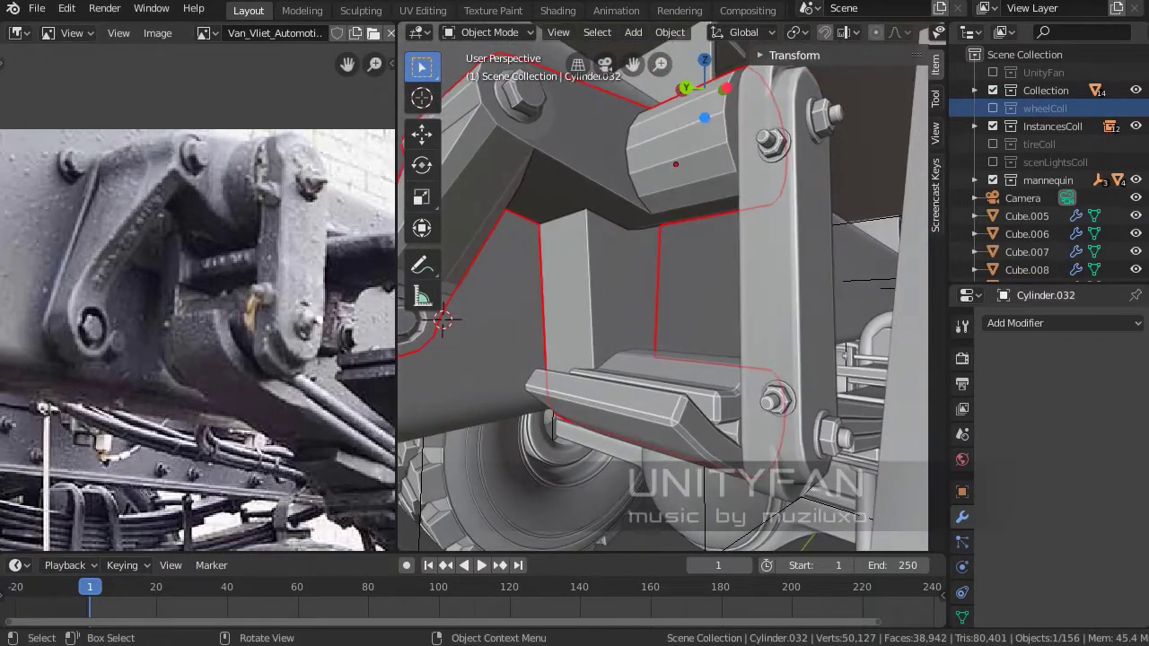
Knife-cut two new edge lines across the bracket's inner wall.
{"action": "middle_click_drag", "start_coordinate": [386, 179], "coordinate": [337, 171]}
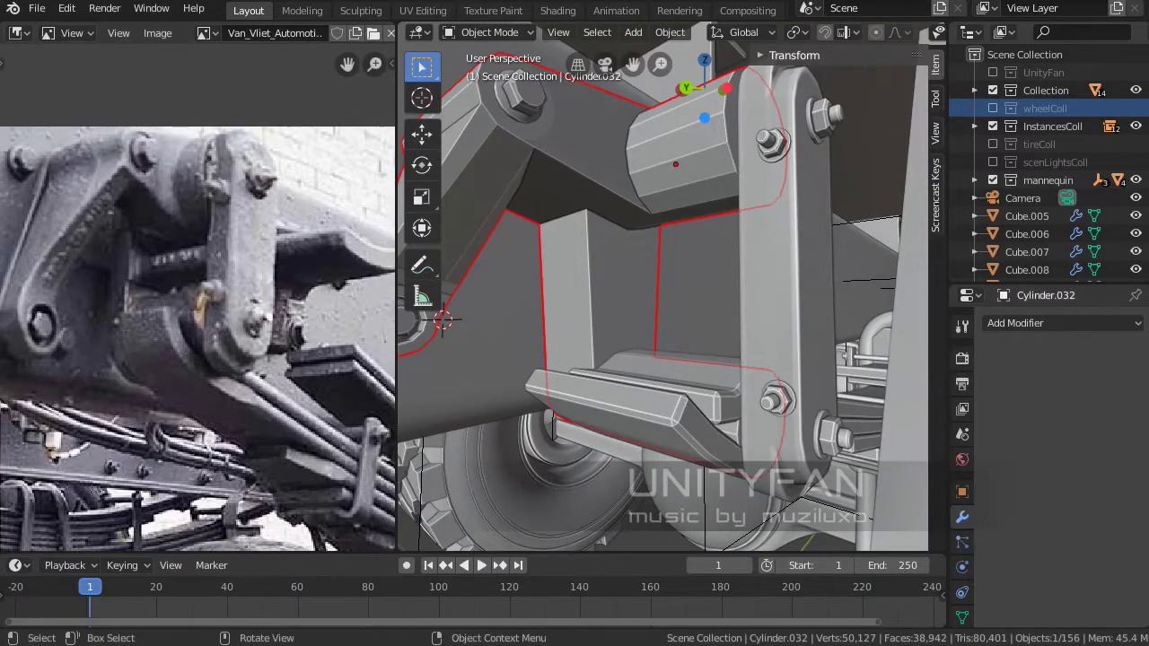
{"action": "key", "text": "Tab"}
{"action": "middle_click_drag", "start_coordinate": [664, 296], "coordinate": [682, 269]}
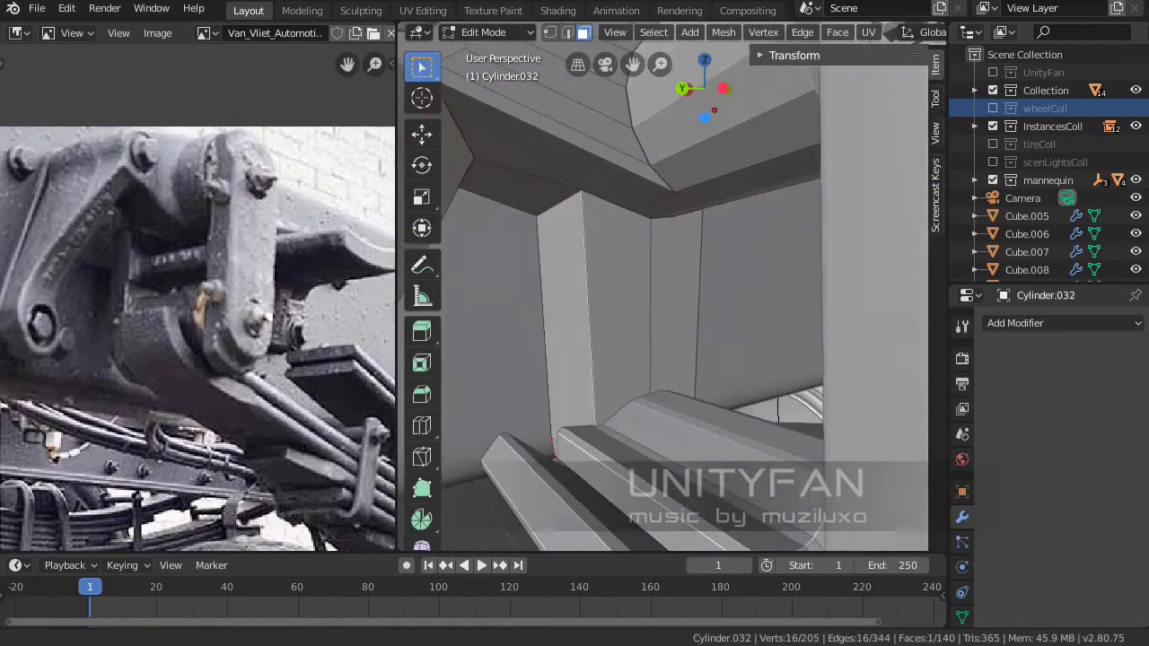
{"action": "key", "text": "k"}
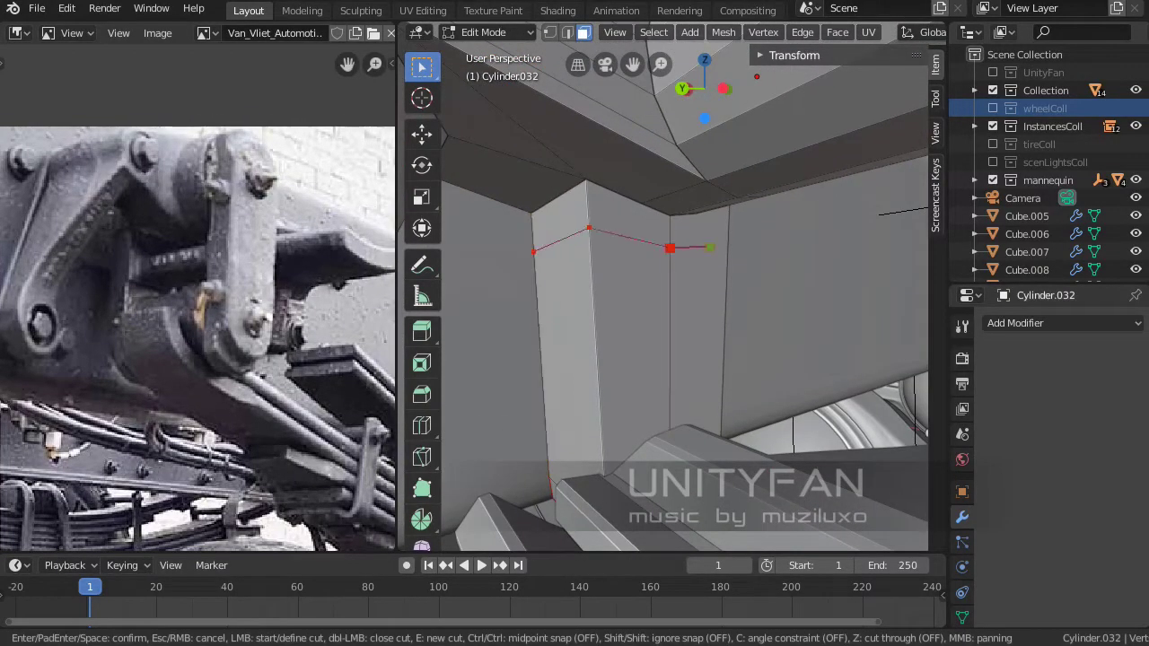
{"action": "key", "text": "Return"}
{"action": "mouse_move", "coordinate": [728, 242]}
{"action": "middle_mouse_down"}
{"action": "mouse_move", "coordinate": [700, 269]}
{"action": "mouse_move", "coordinate": [628, 288]}
{"action": "middle_mouse_up"}
{"action": "key", "text": "k"}
{"action": "left_click", "coordinate": [559, 287]}
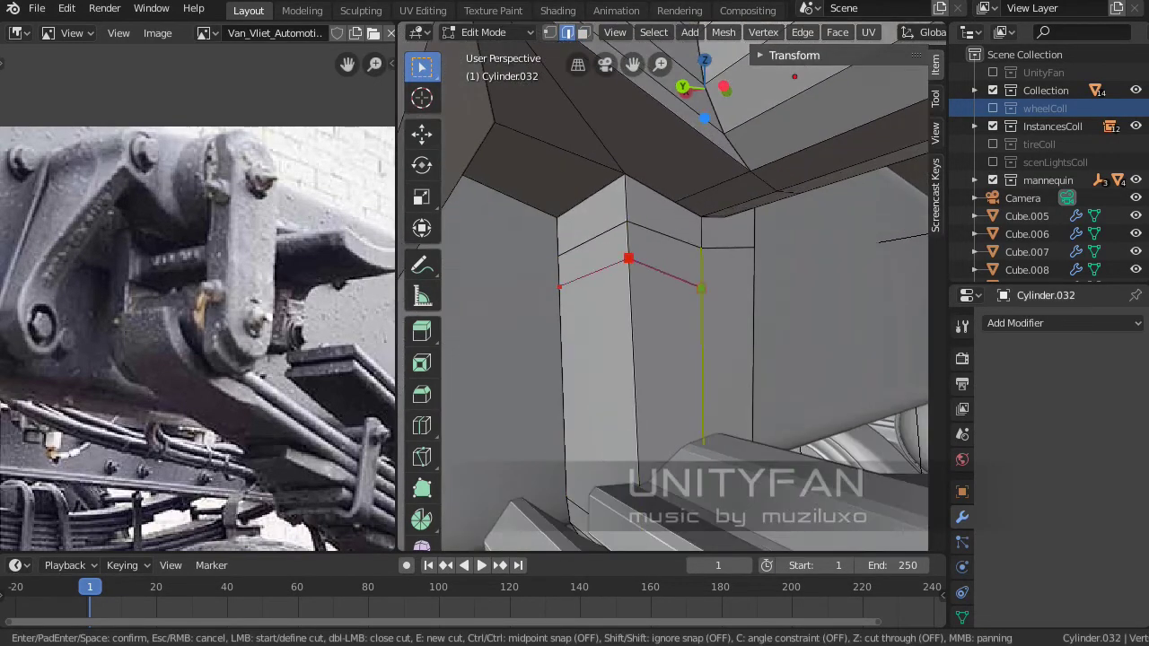
{"action": "left_click", "coordinate": [753, 292]}
{"action": "middle_click_drag", "start_coordinate": [754, 292], "coordinate": [561, 277]}
{"action": "key", "text": "Return"}
Extrude the new face between the cuts outward and reposition it.
{"action": "left_click", "coordinate": [561, 277]}
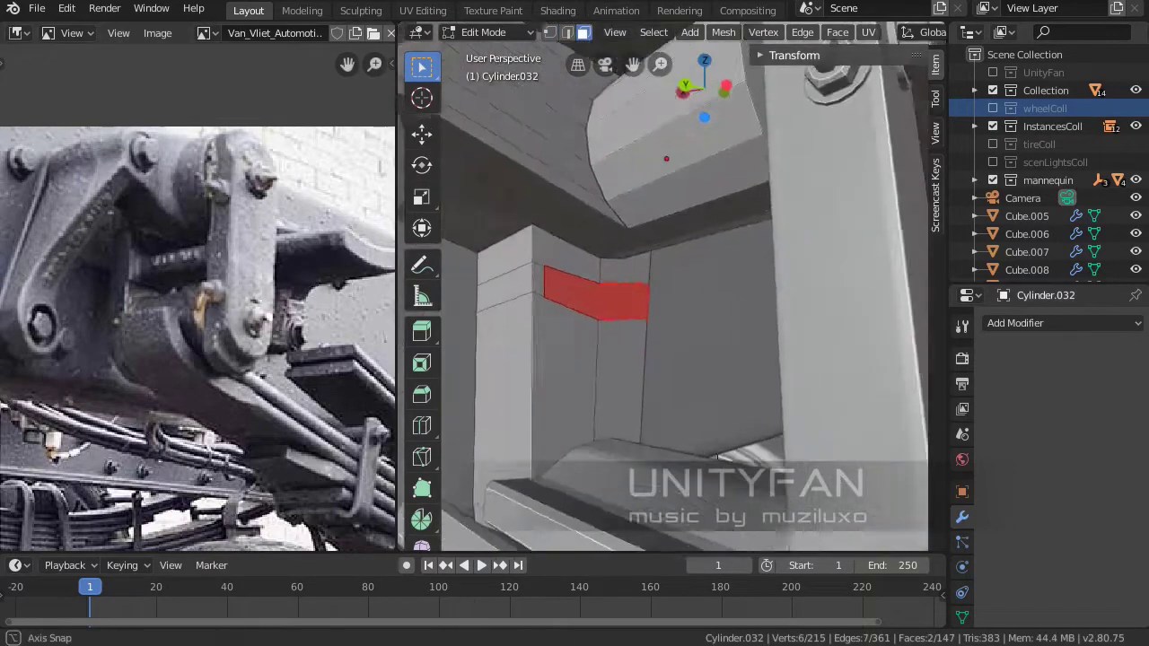
{"action": "key", "text": "e"}
{"action": "left_click", "coordinate": [784, 307]}
{"action": "mouse_move", "coordinate": [784, 307]}
{"action": "middle_mouse_down"}
{"action": "mouse_move", "coordinate": [469, 362]}
{"action": "mouse_move", "coordinate": [539, 296]}
{"action": "middle_mouse_up"}
{"action": "left_click", "coordinate": [422, 133]}
{"action": "left_click_drag", "start_coordinate": [620, 293], "coordinate": [620, 300]}
{"action": "mouse_move", "coordinate": [621, 300]}
{"action": "middle_mouse_down"}
{"action": "mouse_move", "coordinate": [577, 326]}
{"action": "mouse_move", "coordinate": [633, 332]}
{"action": "mouse_move", "coordinate": [699, 268]}
{"action": "middle_mouse_up"}
Add another knife cut and extrude the resulting face into a small horizontal ledge.
{"action": "key", "text": "2"}
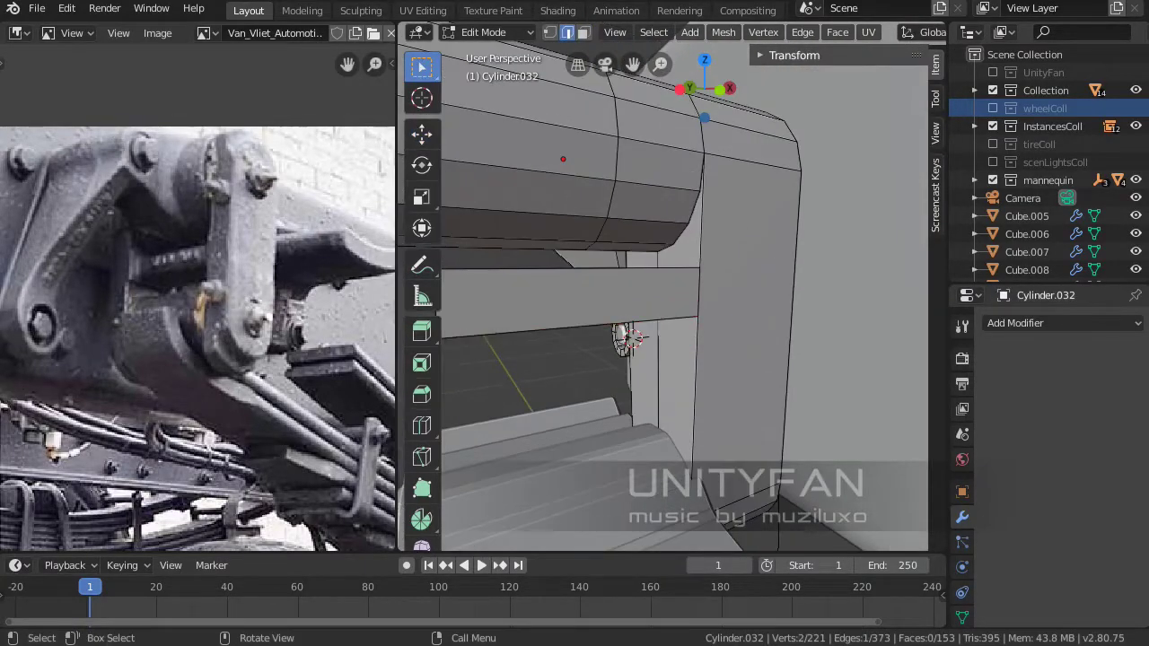
{"action": "key", "text": "k"}
{"action": "mouse_move", "coordinate": [795, 266]}
{"action": "middle_mouse_down"}
{"action": "mouse_move", "coordinate": [698, 323]}
{"action": "mouse_move", "coordinate": [628, 304]}
{"action": "mouse_move", "coordinate": [610, 342]}
{"action": "middle_mouse_up"}
{"action": "key", "text": "Return"}
{"action": "scroll", "coordinate": [197, 359], "scroll_direction": "down", "scroll_amount": 2}
{"action": "key", "text": "3"}
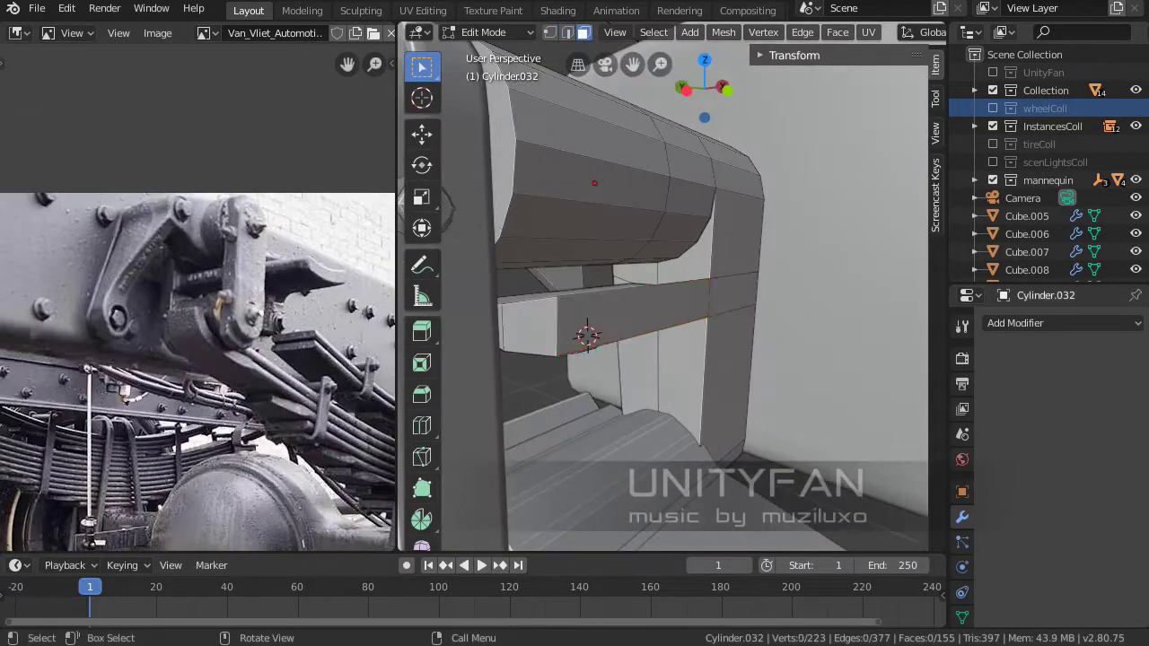
{"action": "key", "text": "Return"}
{"action": "scroll", "coordinate": [664, 297], "scroll_direction": "down", "scroll_amount": 3}
Select the ledge's end faces and move them outward so the plate sits under the shackle.
{"action": "mouse_move", "coordinate": [664, 297]}
{"action": "middle_mouse_down"}
{"action": "mouse_move", "coordinate": [629, 324]}
{"action": "mouse_move", "coordinate": [611, 296]}
{"action": "middle_mouse_up"}
{"action": "mouse_move", "coordinate": [665, 324]}
{"action": "middle_mouse_down"}
{"action": "mouse_move", "coordinate": [606, 301]}
{"action": "mouse_move", "coordinate": [566, 309]}
{"action": "middle_mouse_up"}
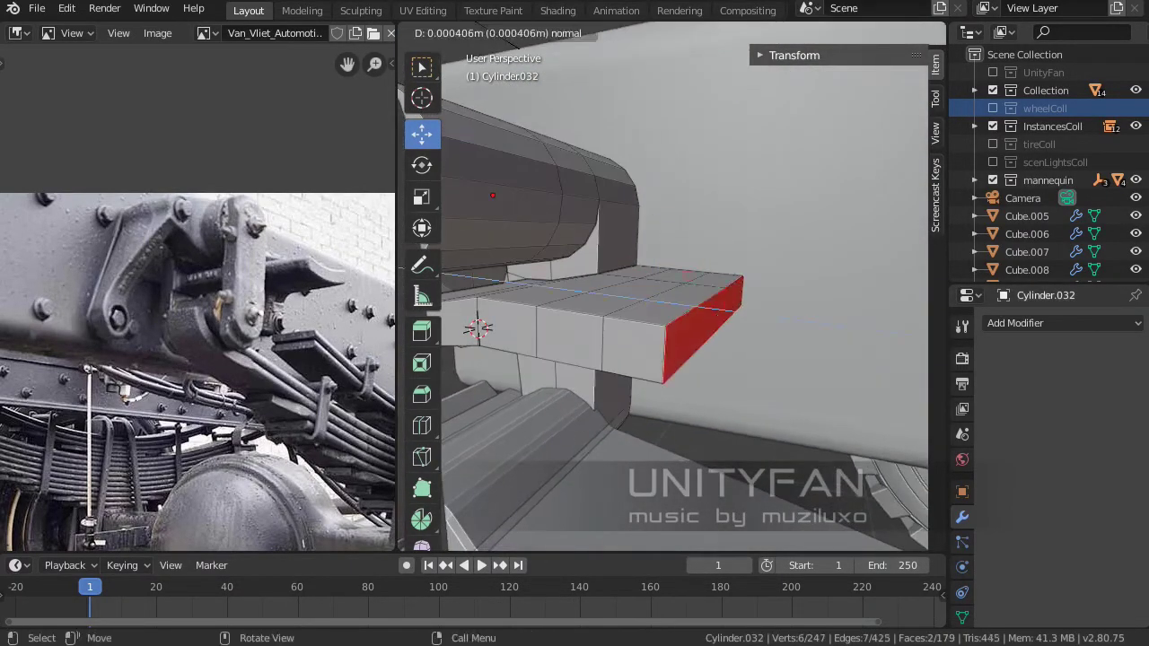
{"action": "middle_click_drag", "start_coordinate": [566, 310], "coordinate": [557, 310]}
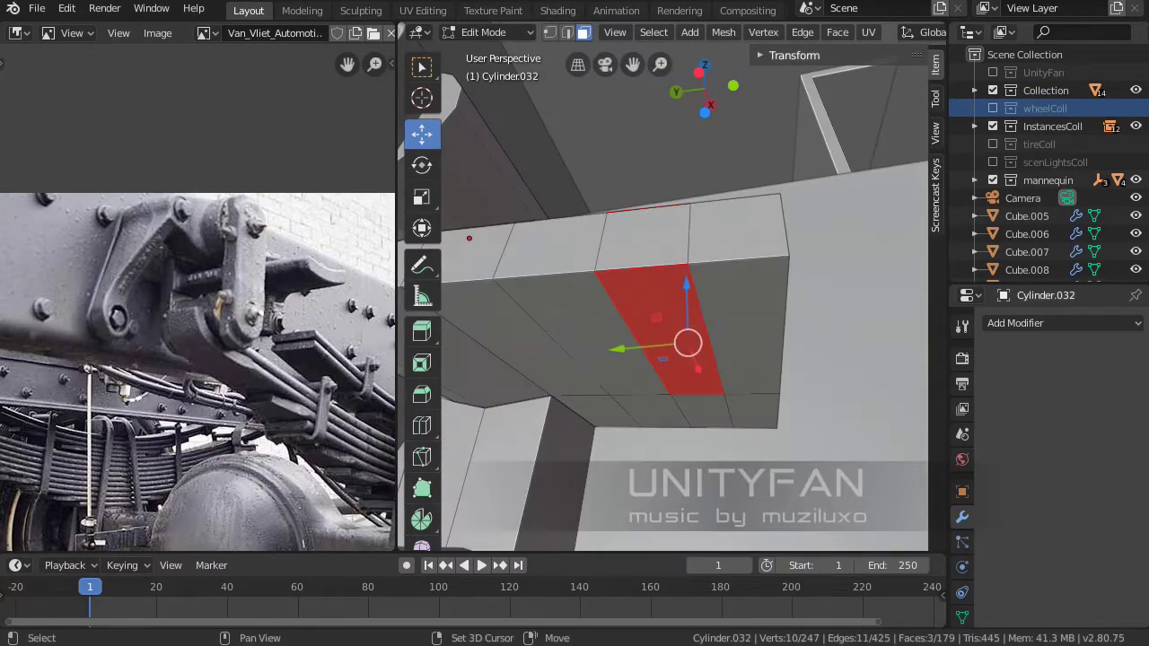
{"action": "left_click_drag", "start_coordinate": [682, 305], "coordinate": [654, 337]}
{"action": "middle_click_drag", "start_coordinate": [556, 310], "coordinate": [521, 310]}
{"action": "scroll", "coordinate": [665, 297], "scroll_direction": "down", "scroll_amount": 3}
{"action": "left_click_drag", "start_coordinate": [745, 297], "coordinate": [735, 293]}
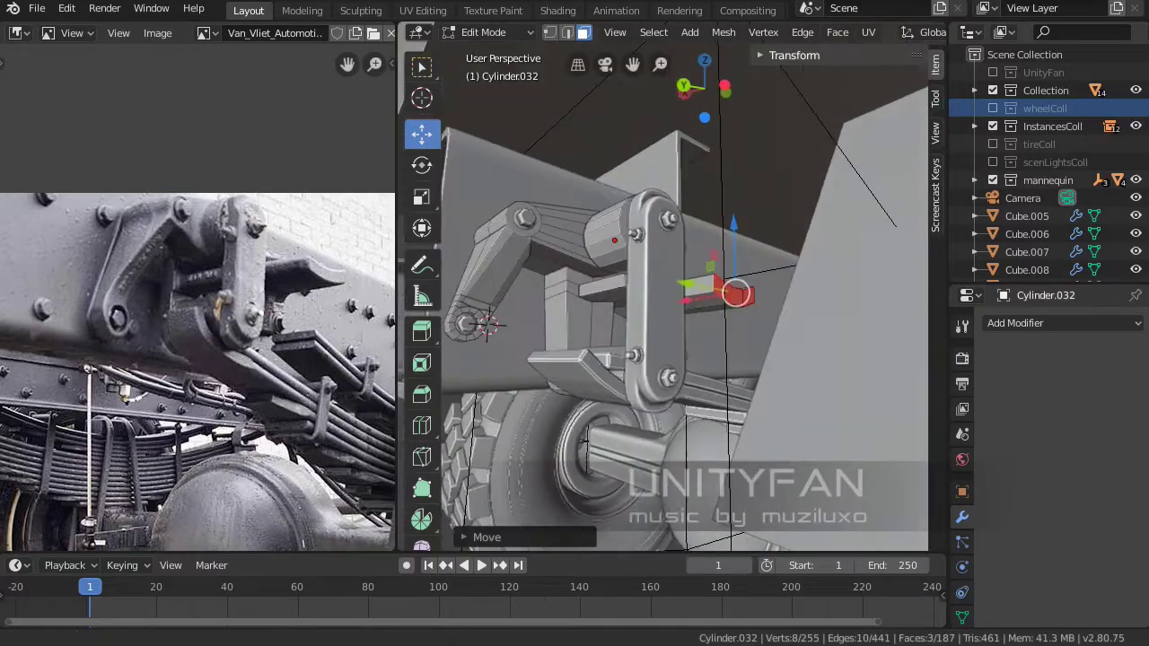
{"action": "key", "text": "KP_Decimal"}
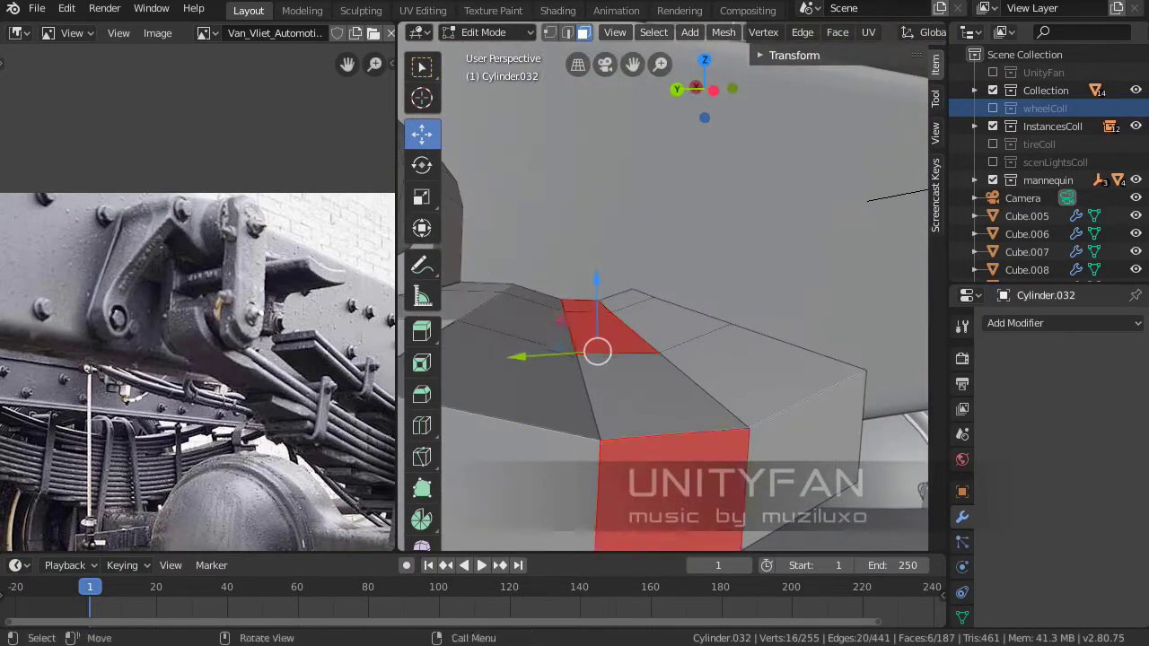
{"action": "scroll", "coordinate": [662, 288], "scroll_direction": "down", "scroll_amount": 5}
{"action": "key", "text": "Tab"}
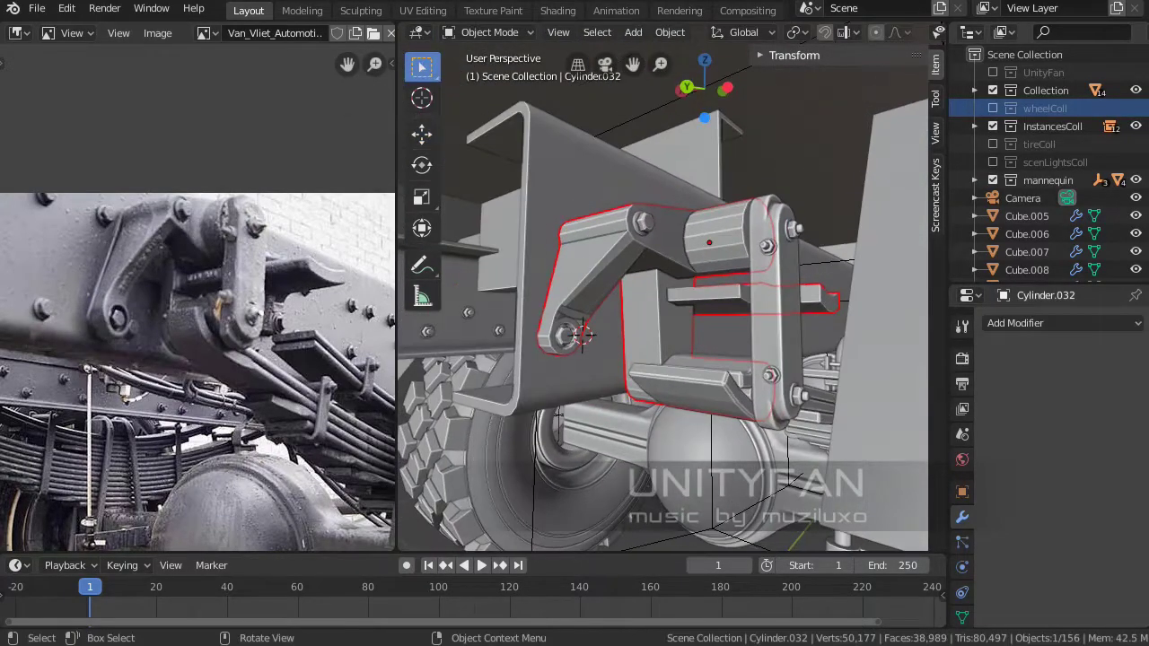
Add a loop cut and inset the end cap face of the bracket's cylinder.
{"action": "mouse_move", "coordinate": [556, 413]}
{"action": "middle_mouse_down"}
{"action": "mouse_move", "coordinate": [543, 464]}
{"action": "mouse_move", "coordinate": [574, 422]}
{"action": "mouse_move", "coordinate": [610, 220]}
{"action": "mouse_move", "coordinate": [575, 341]}
{"action": "mouse_move", "coordinate": [629, 297]}
{"action": "middle_mouse_up"}
{"action": "right_click", "coordinate": [611, 220]}
{"action": "key", "text": "Tab"}
{"action": "scroll", "coordinate": [586, 328], "scroll_direction": "up", "scroll_amount": 4}
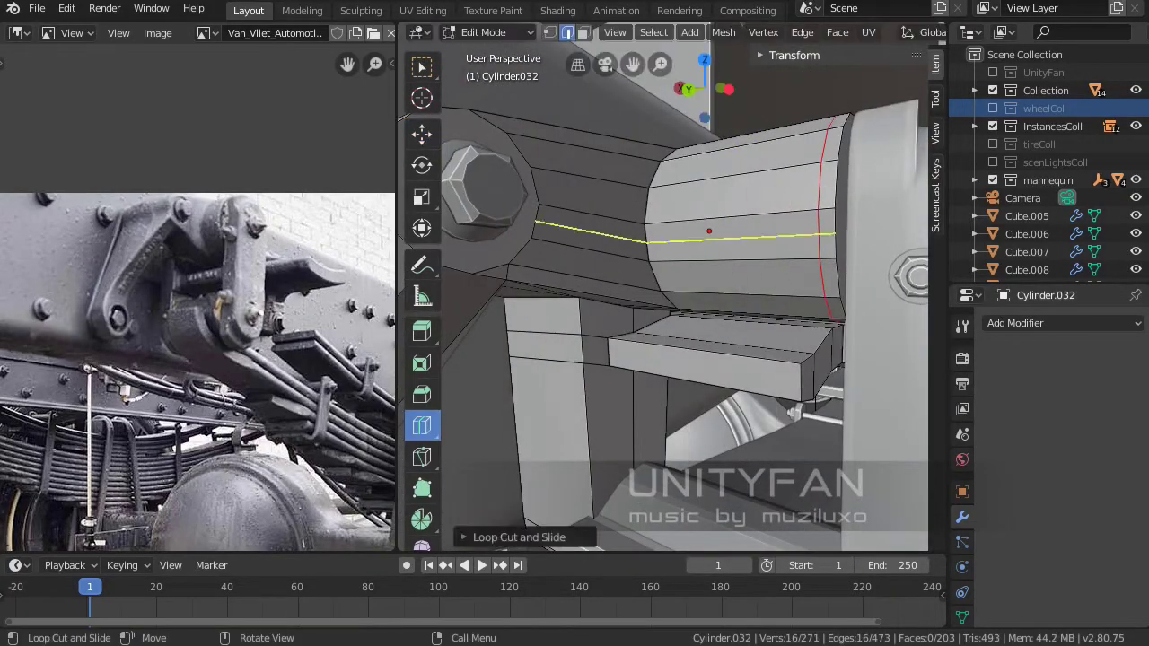
{"action": "key", "text": "w"}
{"action": "middle_click_drag", "start_coordinate": [708, 231], "coordinate": [691, 275], "text": "shift"}
{"action": "key", "text": "3"}
{"action": "scroll", "coordinate": [664, 287], "scroll_direction": "down", "scroll_amount": 3}
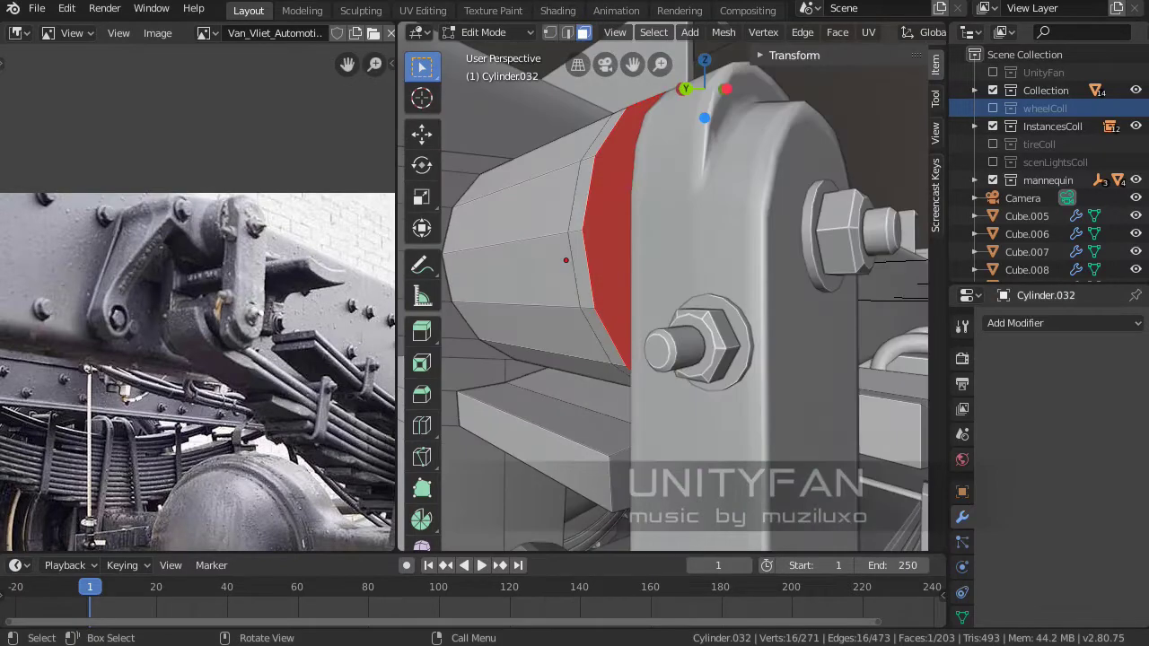
{"action": "left_click", "coordinate": [565, 260]}
{"action": "key", "text": "Tab"}
{"action": "key", "text": "Tab"}
{"action": "middle_click_drag", "start_coordinate": [566, 260], "coordinate": [656, 281]}
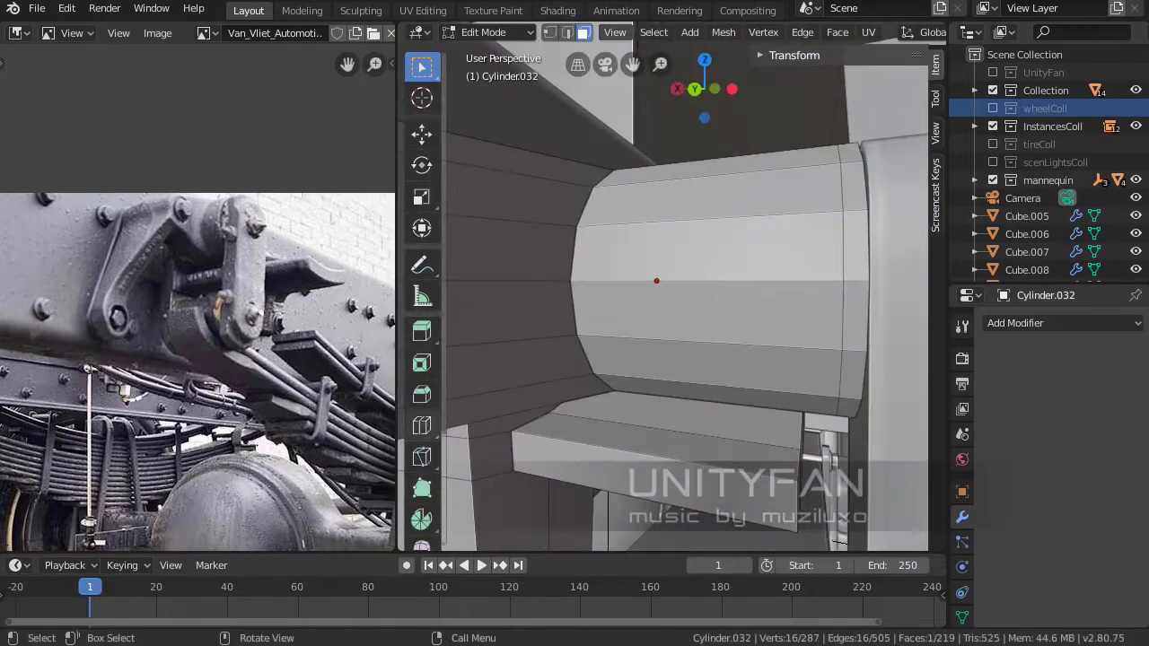
Knife-cut new edges around the cylinder's rounded end.
{"action": "key", "text": "w"}
{"action": "middle_click_drag", "start_coordinate": [725, 270], "coordinate": [750, 359]}
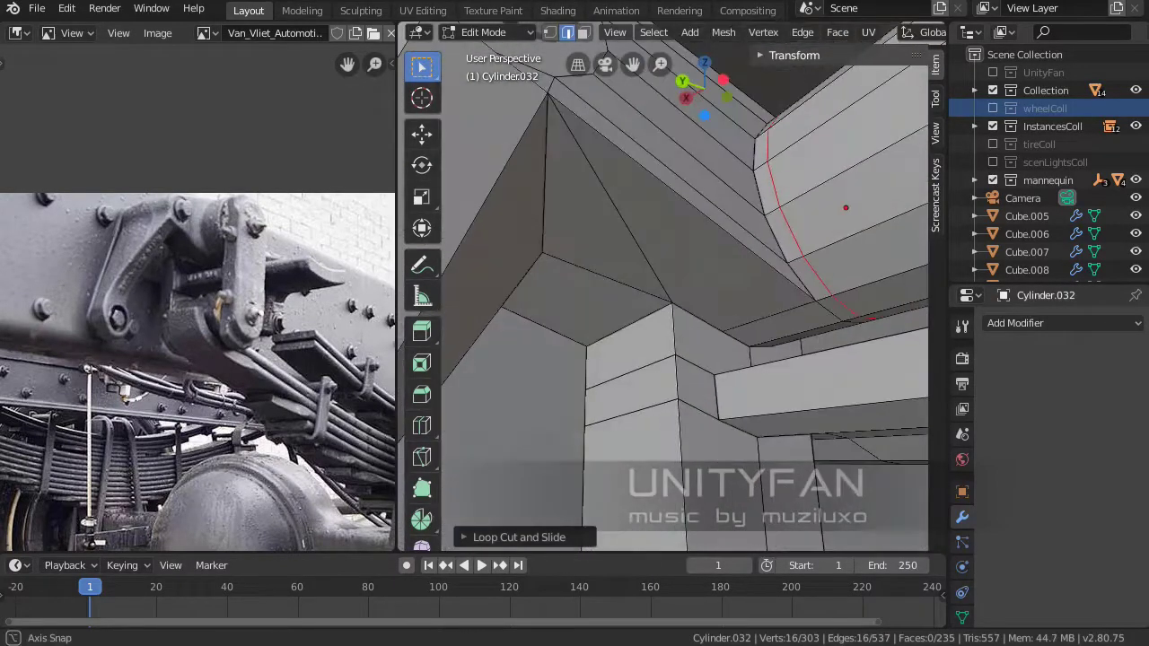
{"action": "key", "text": "k"}
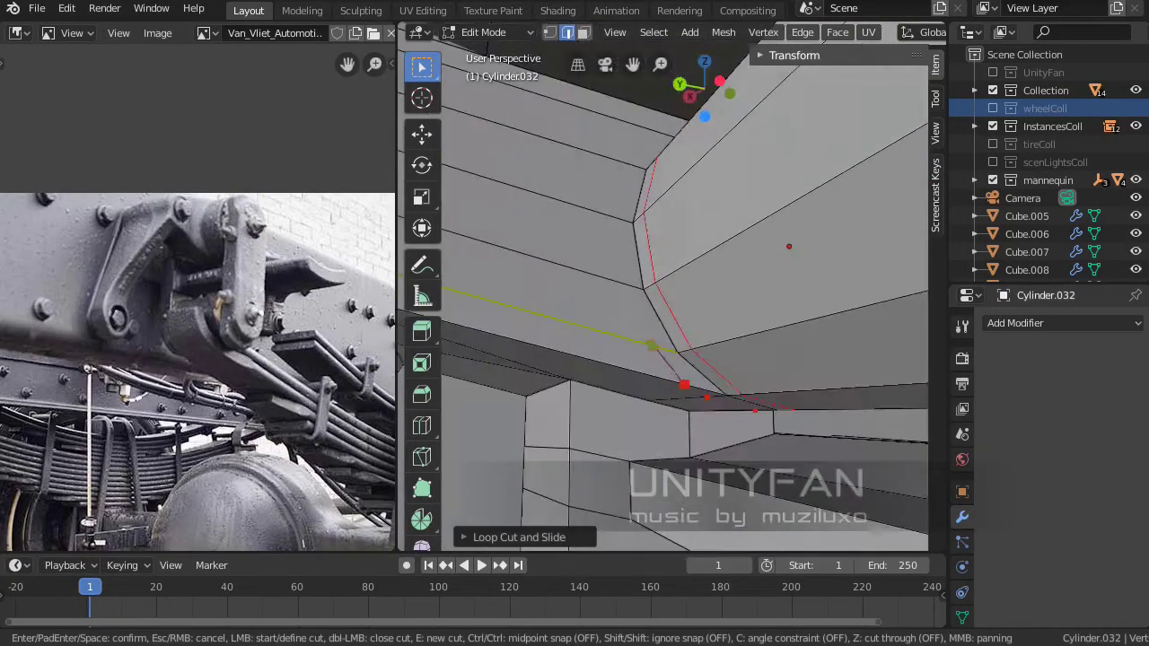
{"action": "middle_click_drag", "start_coordinate": [651, 410], "coordinate": [641, 334]}
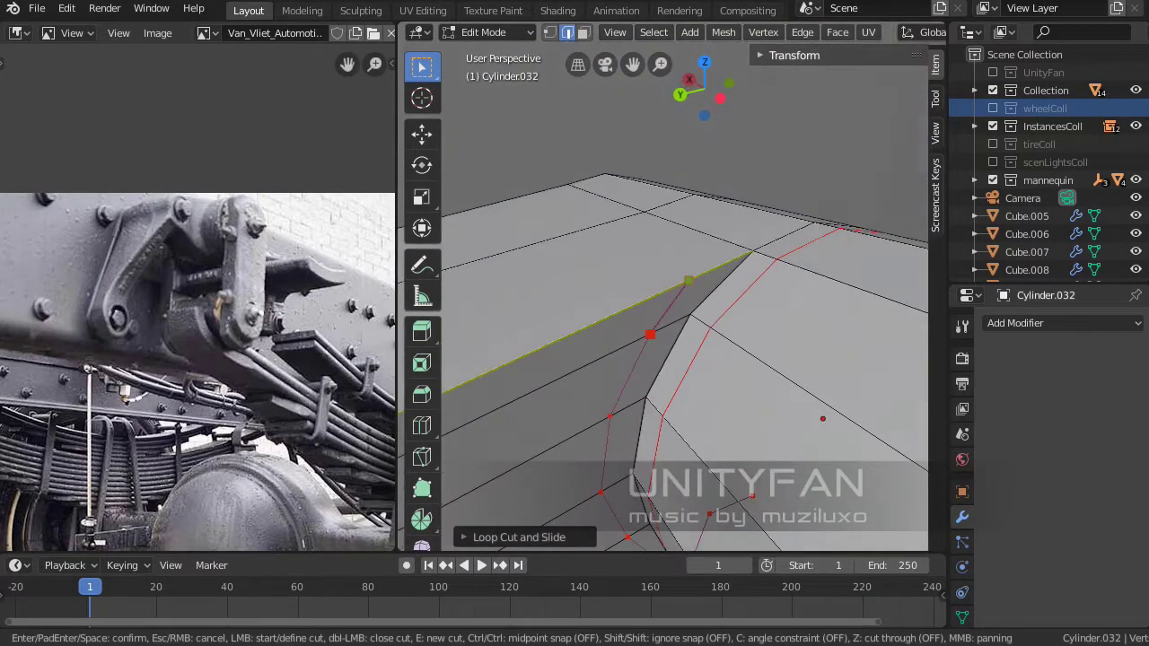
{"action": "key", "text": "Return"}
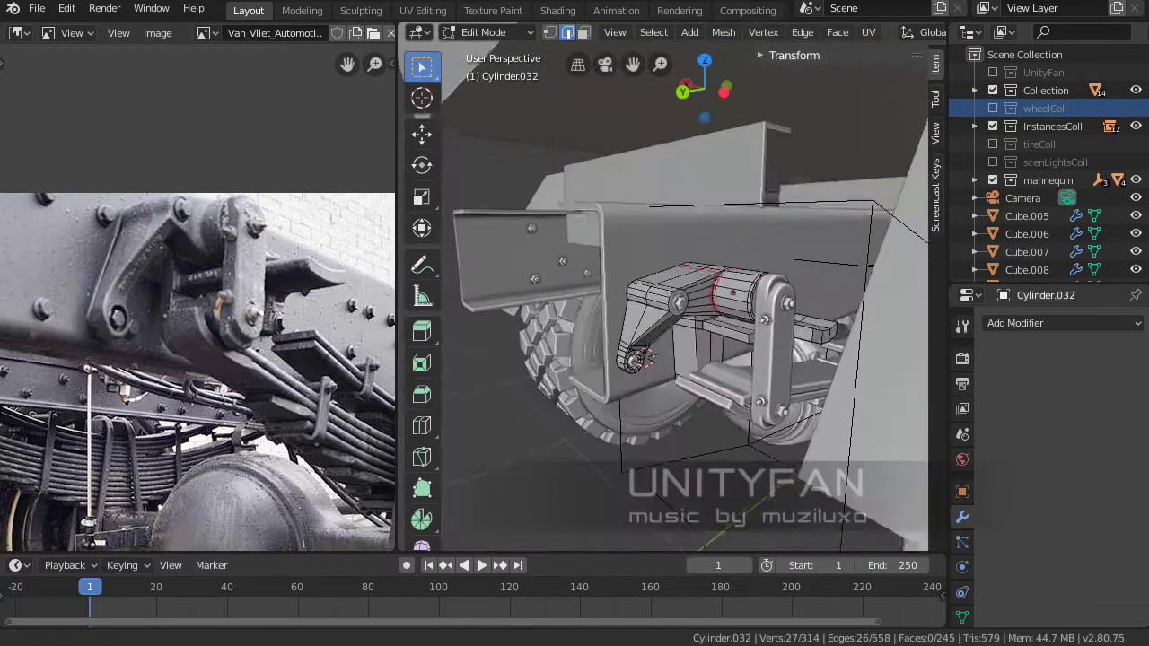
{"action": "mouse_move", "coordinate": [697, 241]}
{"action": "middle_mouse_down"}
{"action": "mouse_move", "coordinate": [629, 315]}
{"action": "mouse_move", "coordinate": [661, 387]}
{"action": "mouse_move", "coordinate": [674, 384]}
{"action": "mouse_move", "coordinate": [602, 257]}
{"action": "mouse_move", "coordinate": [530, 260]}
{"action": "mouse_move", "coordinate": [501, 497]}
{"action": "mouse_move", "coordinate": [538, 404]}
{"action": "middle_mouse_up"}
{"action": "key", "text": "k"}
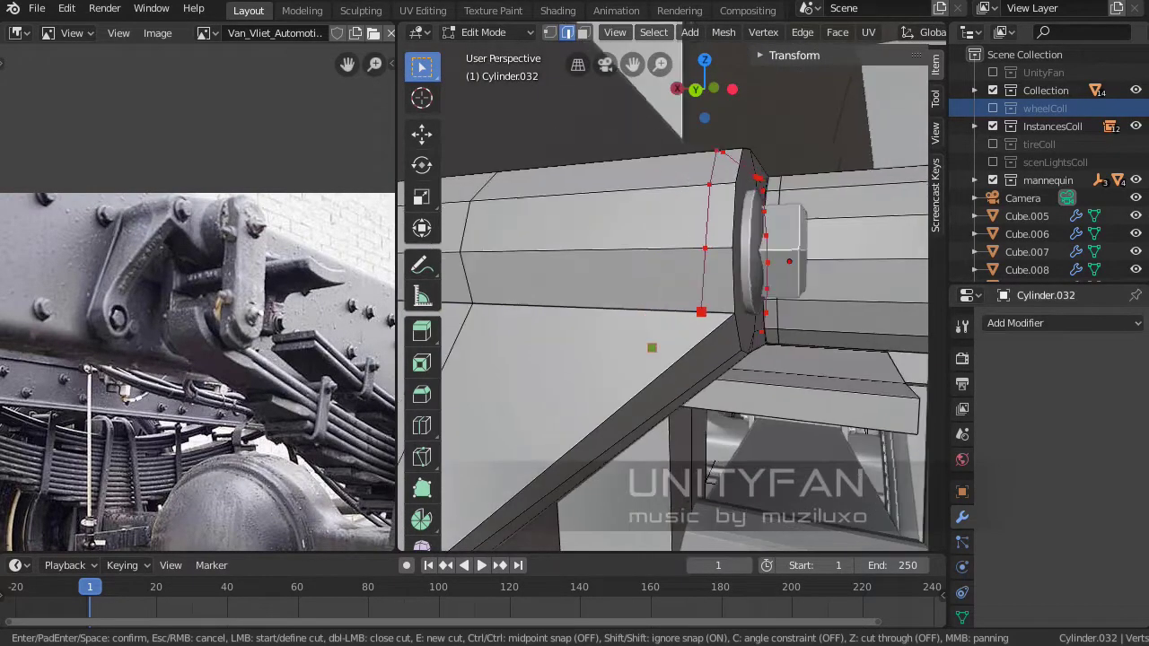
Move the corner vertex of the bracket to a new position.
{"action": "scroll", "coordinate": [651, 348], "scroll_direction": "up", "scroll_amount": 4}
{"action": "middle_click_drag", "start_coordinate": [710, 377], "coordinate": [768, 290], "text": "shift"}
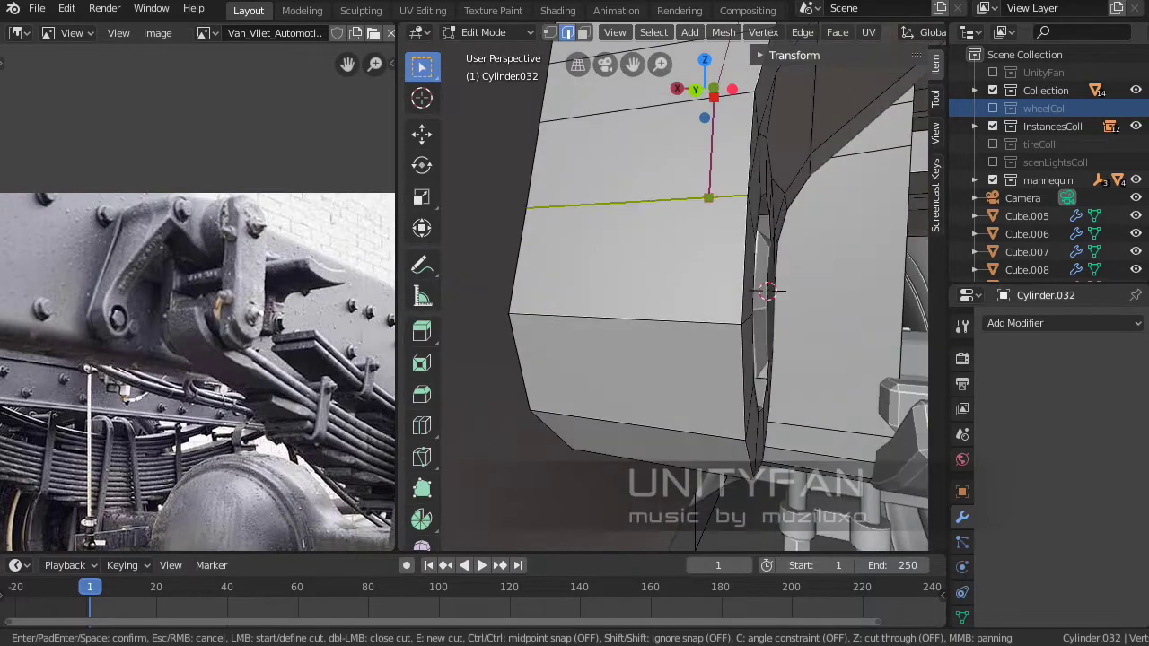
{"action": "middle_click_drag", "start_coordinate": [790, 415], "coordinate": [907, 292]}
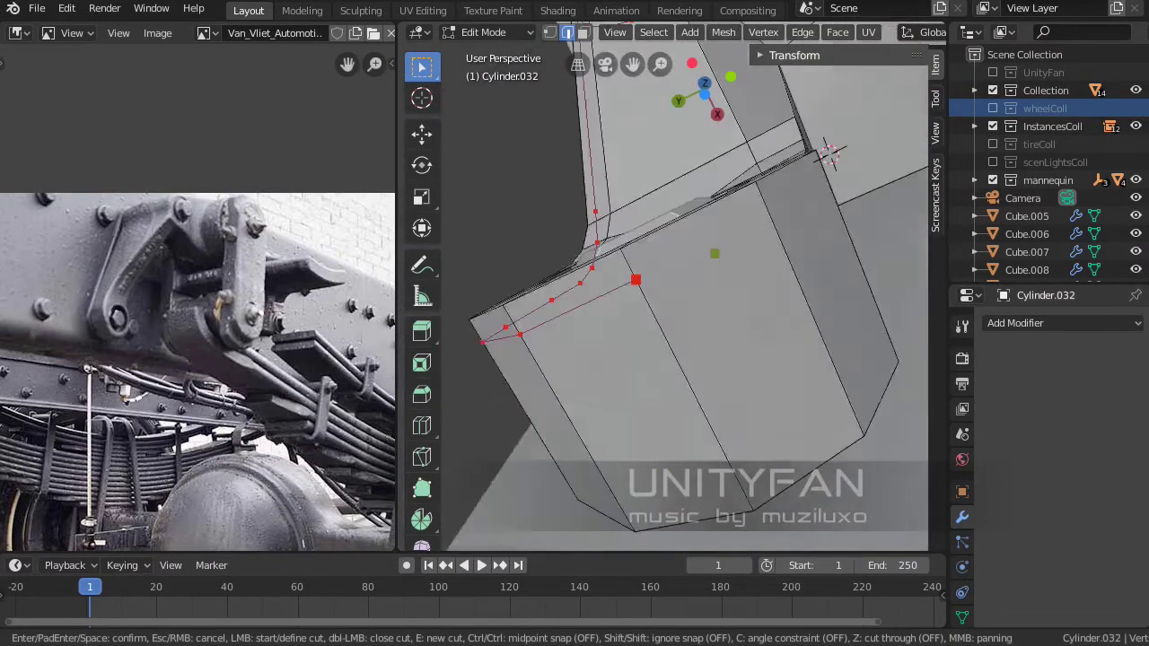
{"action": "middle_click_drag", "start_coordinate": [830, 155], "coordinate": [716, 236]}
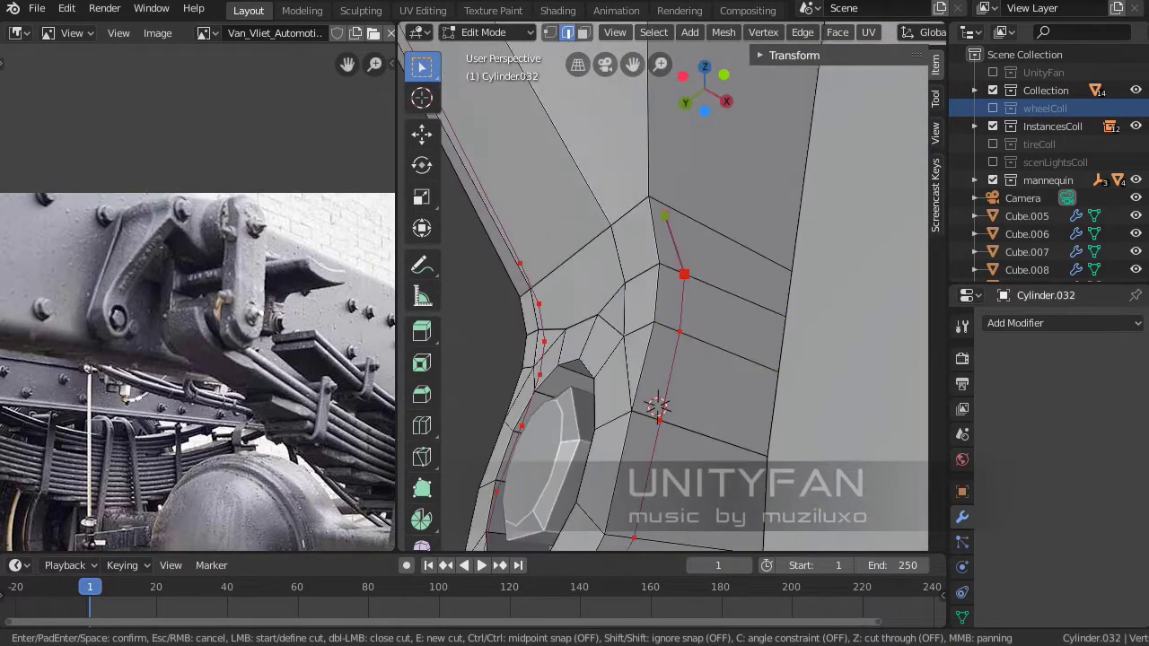
{"action": "mouse_move", "coordinate": [658, 406]}
{"action": "middle_mouse_down"}
{"action": "mouse_move", "coordinate": [879, 266]}
{"action": "mouse_move", "coordinate": [812, 375]}
{"action": "middle_mouse_up"}
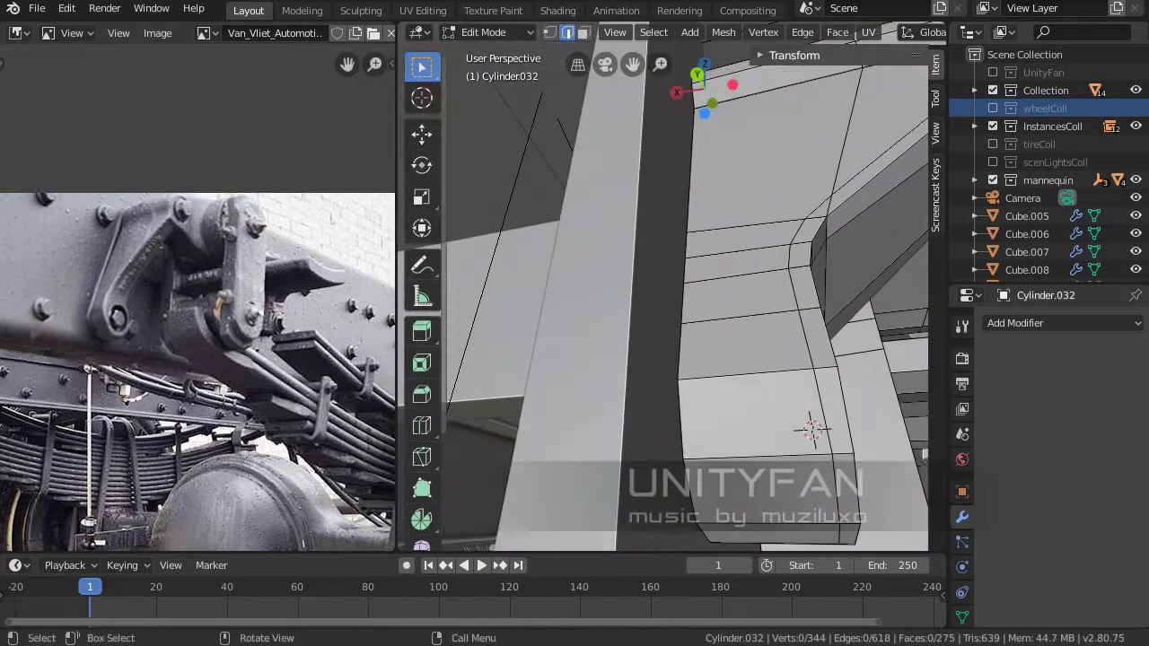
{"action": "left_click_drag", "start_coordinate": [788, 475], "coordinate": [680, 282]}
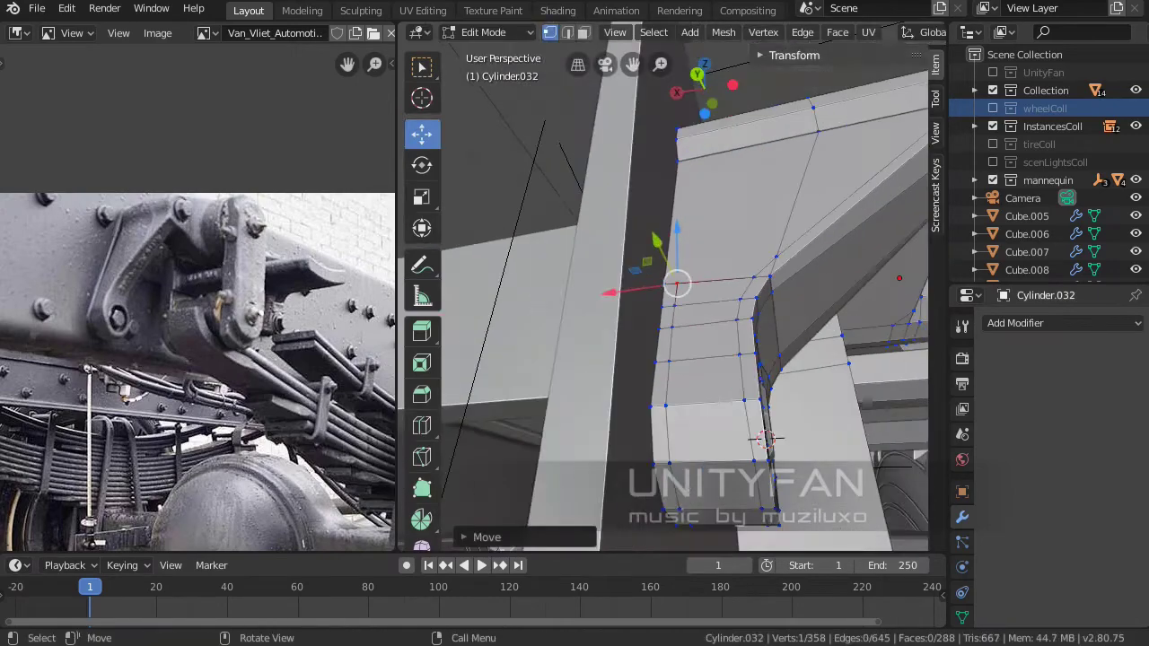
{"action": "mouse_move", "coordinate": [680, 282]}
{"action": "middle_mouse_down"}
{"action": "mouse_move", "coordinate": [587, 387]}
{"action": "mouse_move", "coordinate": [821, 264]}
{"action": "mouse_move", "coordinate": [718, 479]}
{"action": "mouse_move", "coordinate": [726, 328]}
{"action": "mouse_move", "coordinate": [608, 286]}
{"action": "mouse_move", "coordinate": [757, 379]}
{"action": "middle_mouse_up"}
{"action": "key", "text": "w"}
Knife-cut around the cylinder-end face and dissolve the unneeded edges.
{"action": "key", "text": "k"}
{"action": "left_click", "coordinate": [726, 329]}
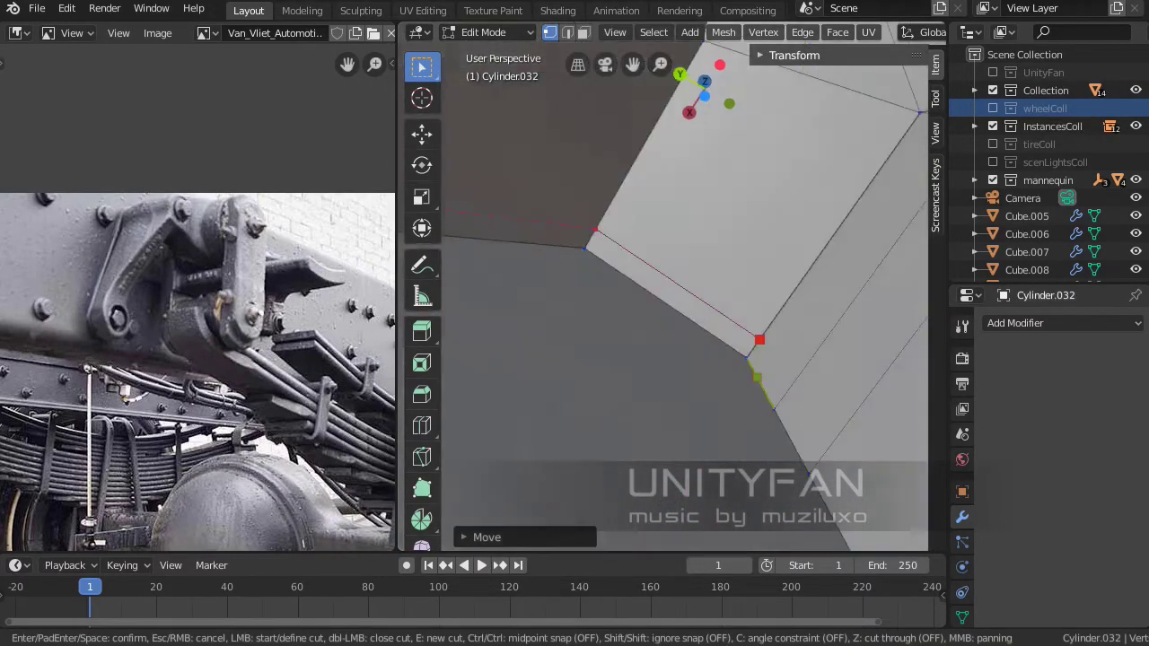
{"action": "left_click", "coordinate": [745, 256]}
{"action": "mouse_move", "coordinate": [745, 257]}
{"action": "middle_mouse_down"}
{"action": "mouse_move", "coordinate": [790, 398]}
{"action": "mouse_move", "coordinate": [759, 401]}
{"action": "mouse_move", "coordinate": [682, 359]}
{"action": "mouse_move", "coordinate": [539, 386]}
{"action": "middle_mouse_up"}
{"action": "key", "text": "Return"}
{"action": "left_click", "coordinate": [698, 364]}
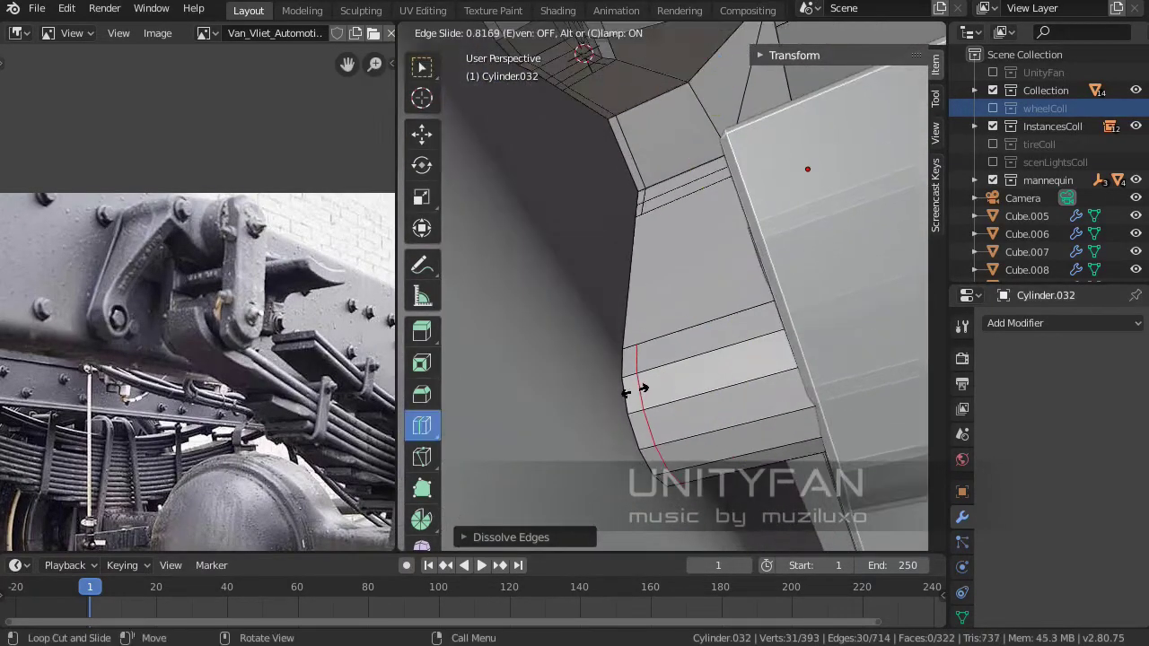
Connect two vertex pairs with new edges and add a knife cut along the arm near the bolt.
{"action": "key", "text": "1"}
{"action": "scroll", "coordinate": [807, 169], "scroll_direction": "up", "scroll_amount": 3}
{"action": "middle_click_drag", "start_coordinate": [683, 359], "coordinate": [665, 297]}
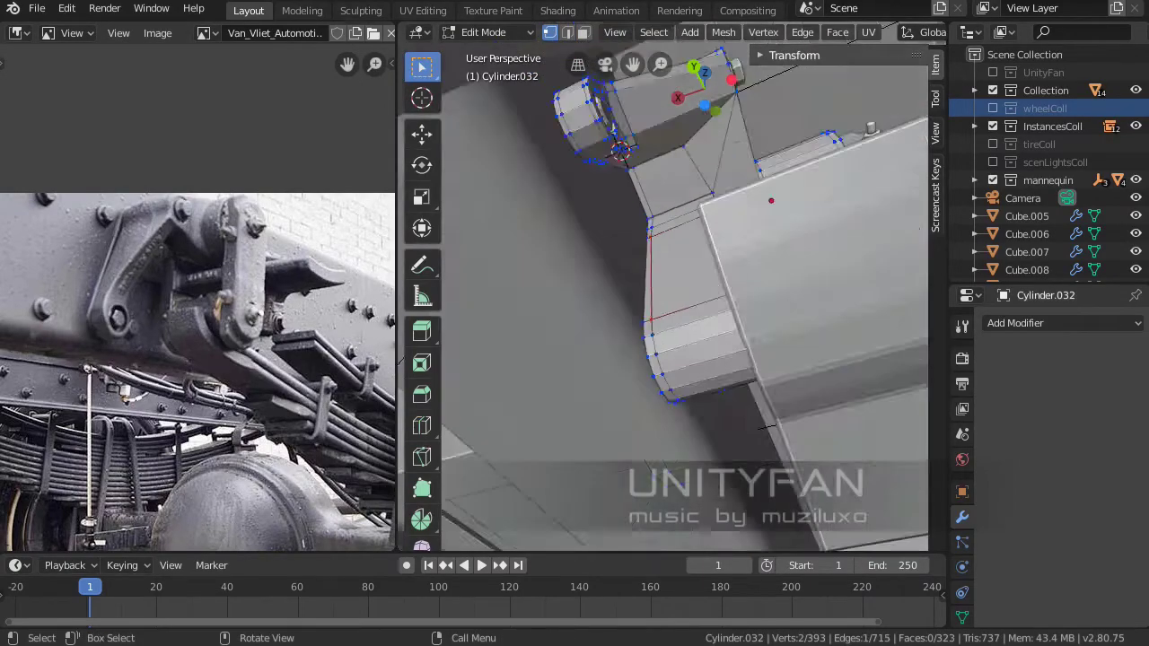
{"action": "key", "text": "j"}
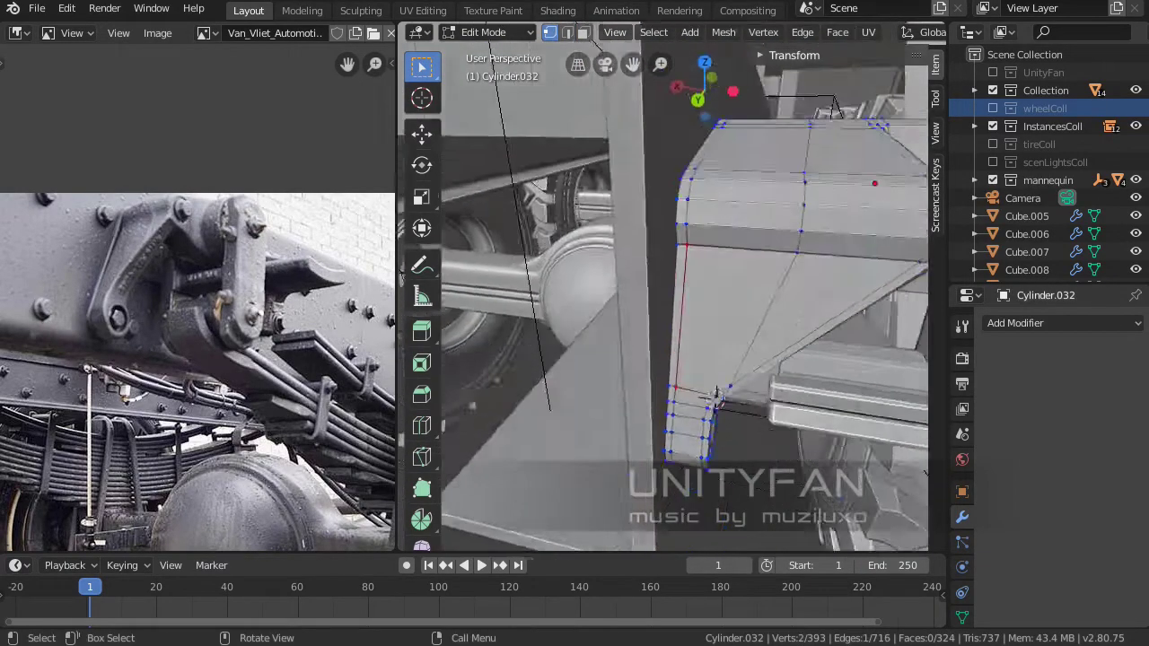
{"action": "middle_click_drag", "start_coordinate": [730, 442], "coordinate": [635, 393]}
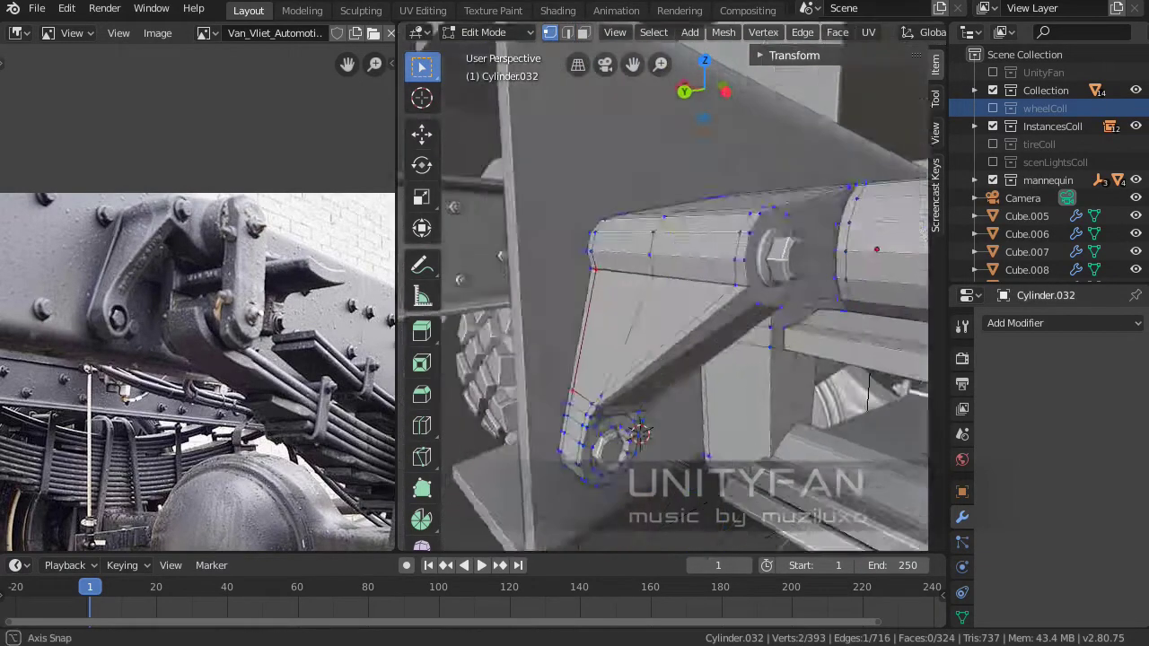
{"action": "key", "text": "j"}
{"action": "key", "text": "k"}
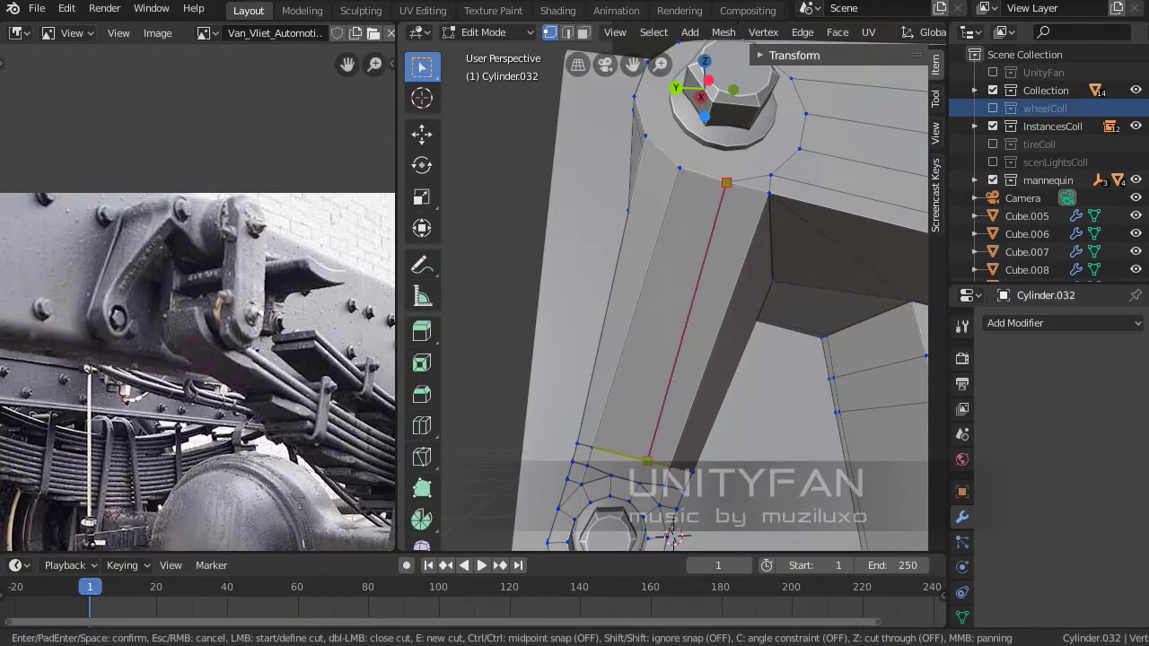
{"action": "key", "text": "Return"}
{"action": "scroll", "coordinate": [674, 536], "scroll_direction": "down", "scroll_amount": 3}
{"action": "key", "text": "Tab"}
{"action": "right_click", "coordinate": [641, 305]}
{"action": "mouse_move", "coordinate": [641, 305]}
{"action": "middle_mouse_down"}
{"action": "mouse_move", "coordinate": [653, 364]}
{"action": "mouse_move", "coordinate": [534, 316]}
{"action": "middle_mouse_up"}
Narrow the lower block's side face strip by scaling it along one axis.
{"action": "key", "text": "Tab"}
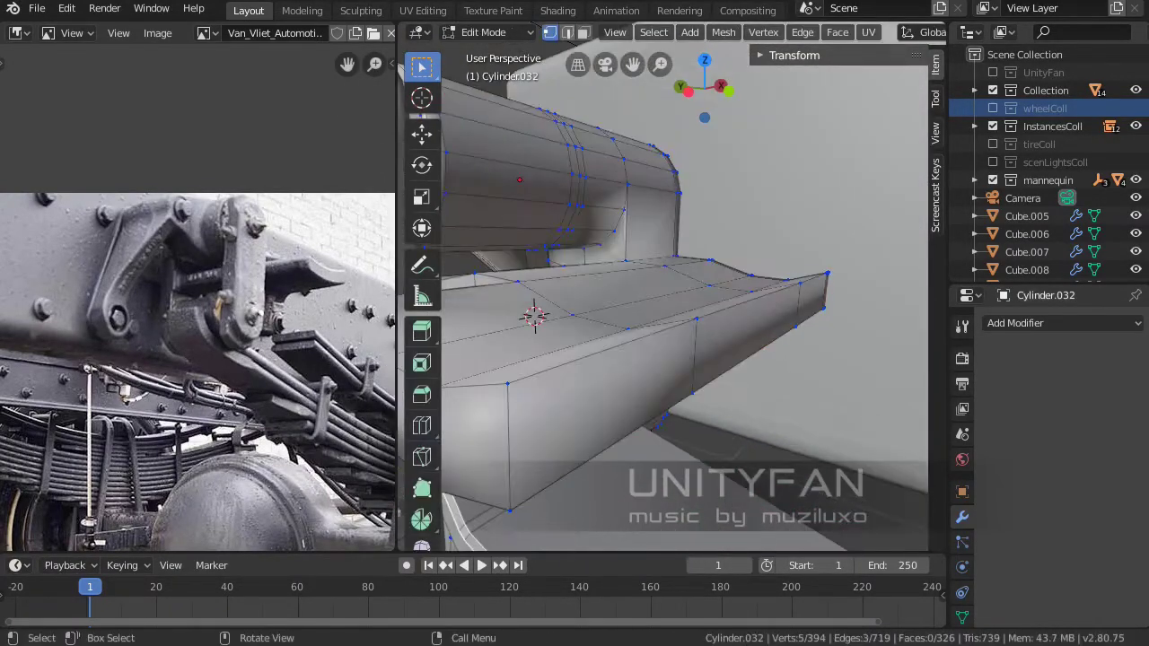
{"action": "left_click", "coordinate": [534, 316], "text": "alt"}
{"action": "middle_click_drag", "start_coordinate": [534, 317], "coordinate": [588, 295]}
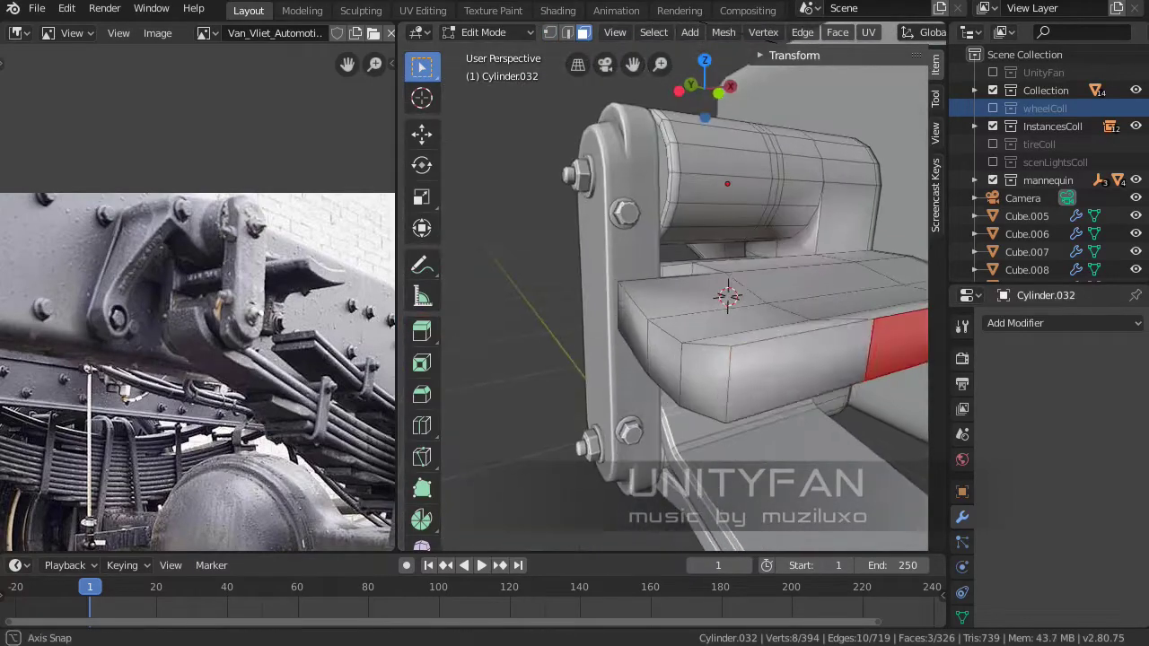
{"action": "key", "text": "s"}
{"action": "key", "text": "x"}
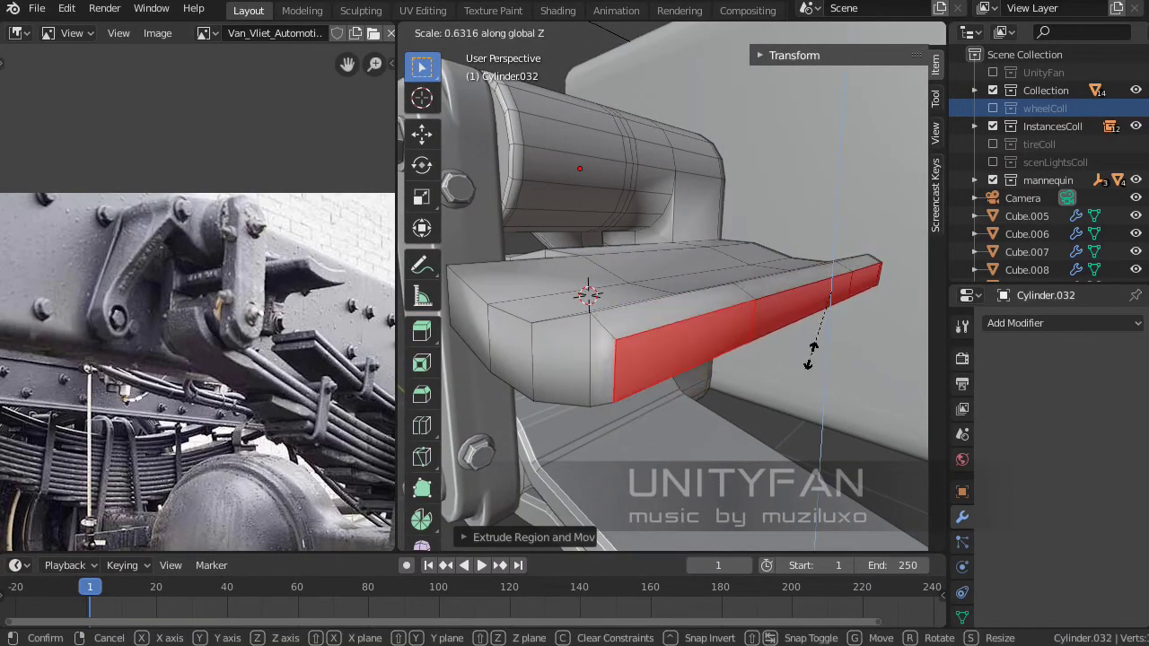
{"action": "left_click", "coordinate": [814, 360]}
{"action": "left_click", "coordinate": [422, 132]}
{"action": "mouse_move", "coordinate": [539, 314]}
{"action": "middle_mouse_down"}
{"action": "mouse_move", "coordinate": [803, 280]}
{"action": "mouse_move", "coordinate": [682, 297]}
{"action": "mouse_move", "coordinate": [640, 323]}
{"action": "mouse_move", "coordinate": [629, 377]}
{"action": "mouse_move", "coordinate": [752, 397]}
{"action": "middle_mouse_up"}
{"action": "key", "text": "Tab"}
{"action": "key", "text": "Tab"}
{"action": "scroll", "coordinate": [628, 377], "scroll_direction": "up", "scroll_amount": 4}
Knife-cut two new edges across the bracket arm.
{"action": "key", "text": "2"}
{"action": "key", "text": "k"}
{"action": "left_click", "coordinate": [752, 397]}
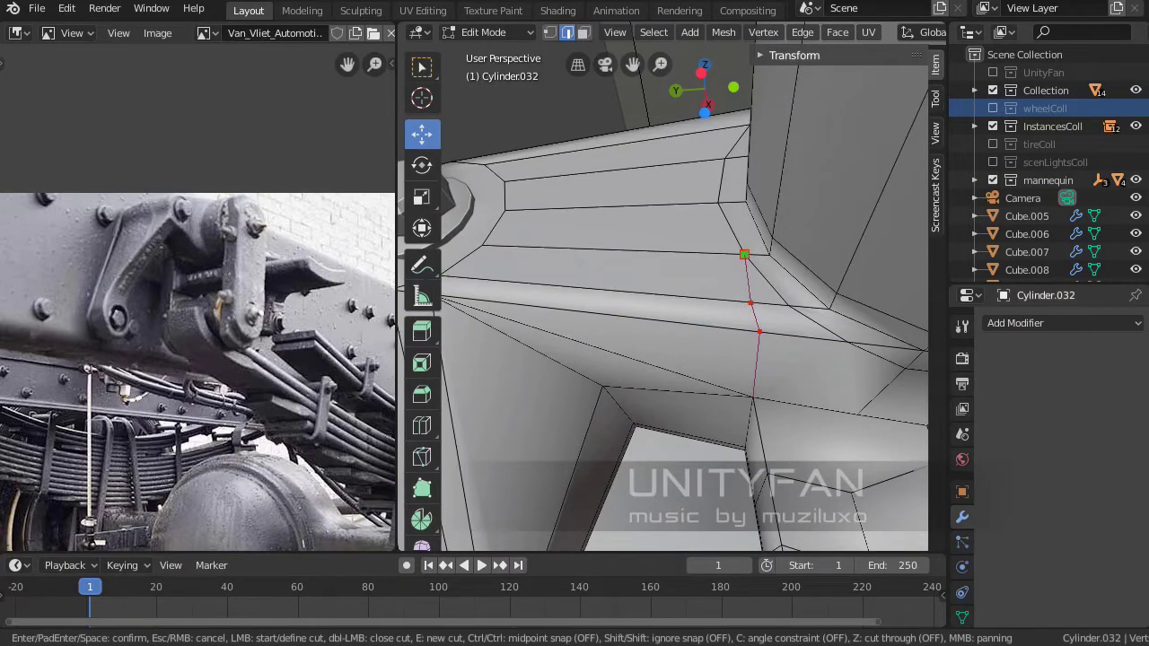
{"action": "key", "text": "Return"}
{"action": "middle_click_drag", "start_coordinate": [745, 255], "coordinate": [904, 165]}
{"action": "scroll", "coordinate": [561, 447], "scroll_direction": "down", "scroll_amount": 4}
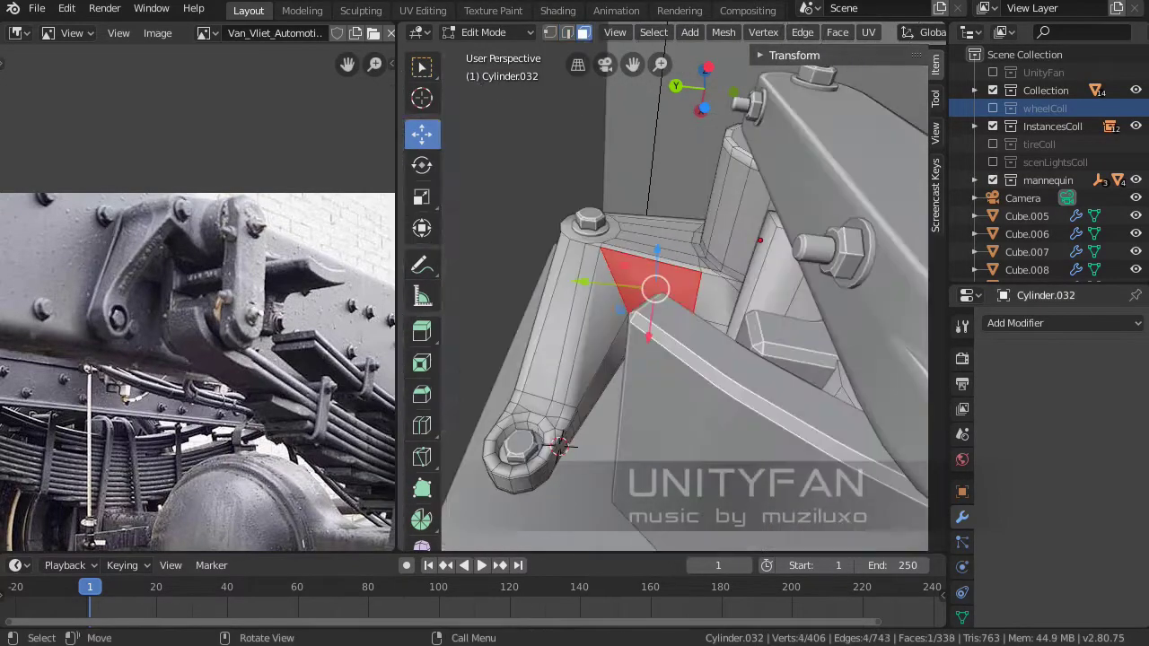
{"action": "scroll", "coordinate": [561, 446], "scroll_direction": "up", "scroll_amount": 5}
{"action": "key", "text": "k"}
{"action": "left_click", "coordinate": [875, 303]}
{"action": "mouse_move", "coordinate": [875, 303]}
{"action": "middle_mouse_down"}
{"action": "mouse_move", "coordinate": [533, 458]}
{"action": "mouse_move", "coordinate": [620, 259]}
{"action": "middle_mouse_up"}
{"action": "key", "text": "Return"}
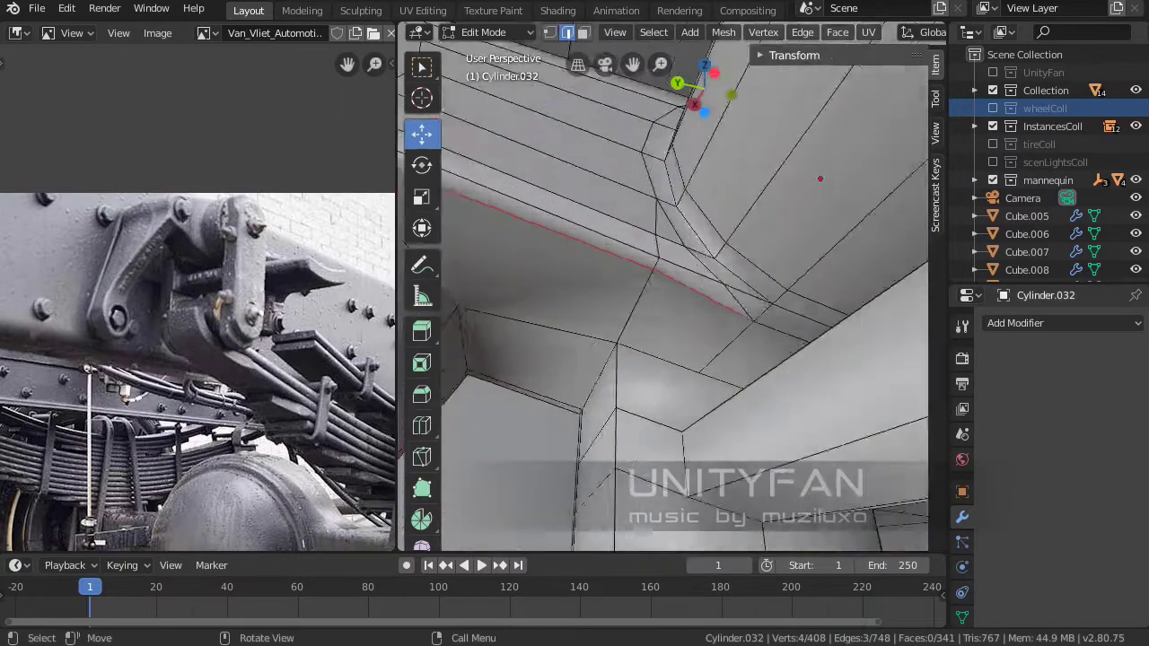
Nudge a vertex on the arm, then begin shaping the ring around the top bolt.
{"action": "key", "text": "g"}
{"action": "scroll", "coordinate": [664, 270], "scroll_direction": "up", "scroll_amount": 5}
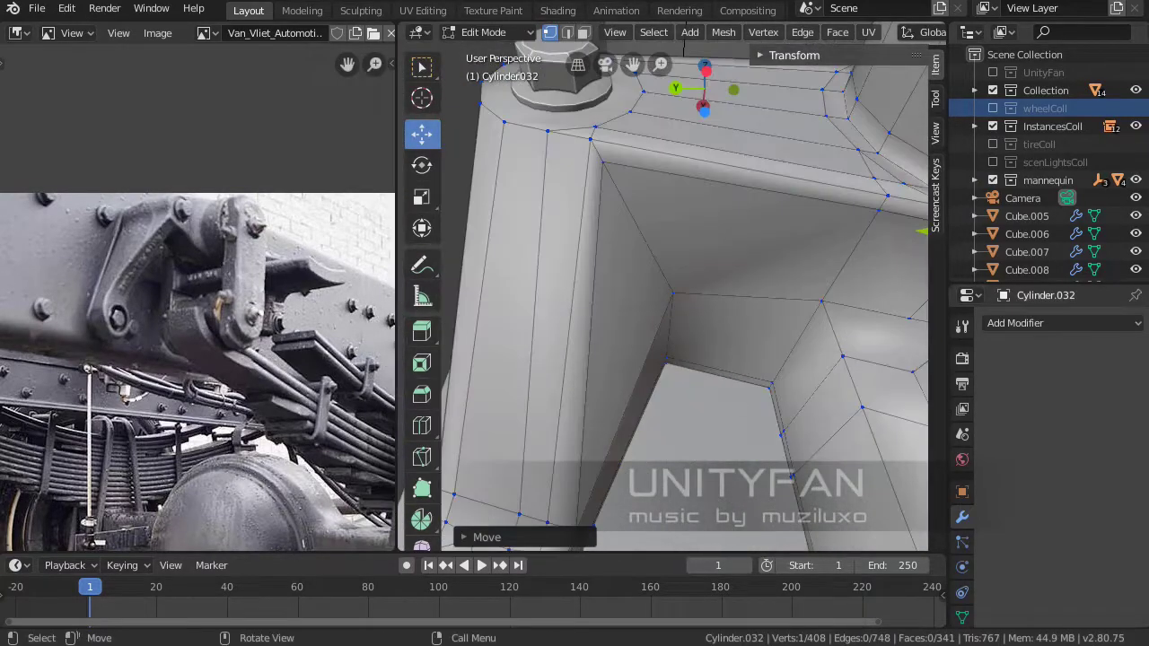
{"action": "key", "text": "2"}
{"action": "key", "text": "alt+a"}
{"action": "key", "text": "k"}
{"action": "middle_click_drag", "start_coordinate": [629, 297], "coordinate": [696, 254]}
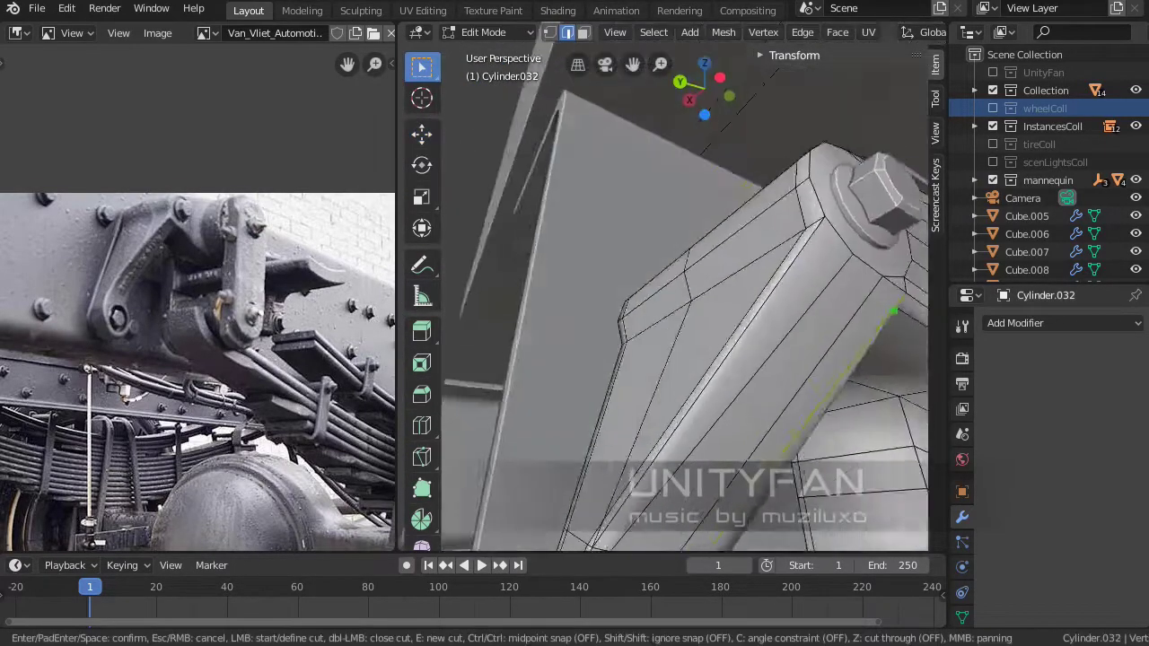
{"action": "middle_click_drag", "start_coordinate": [733, 309], "coordinate": [574, 279]}
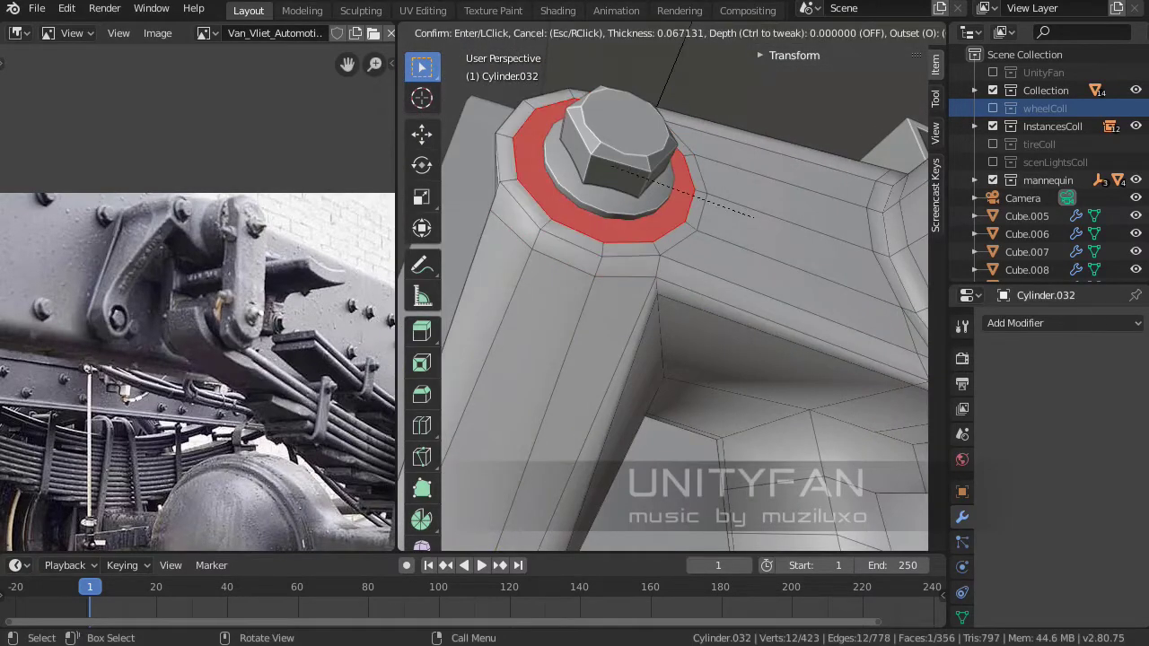
Finish the inset ring around the bolt and knife-cut along the bracket wall's base.
{"action": "left_click", "coordinate": [753, 216]}
{"action": "middle_click_drag", "start_coordinate": [753, 217], "coordinate": [647, 341]}
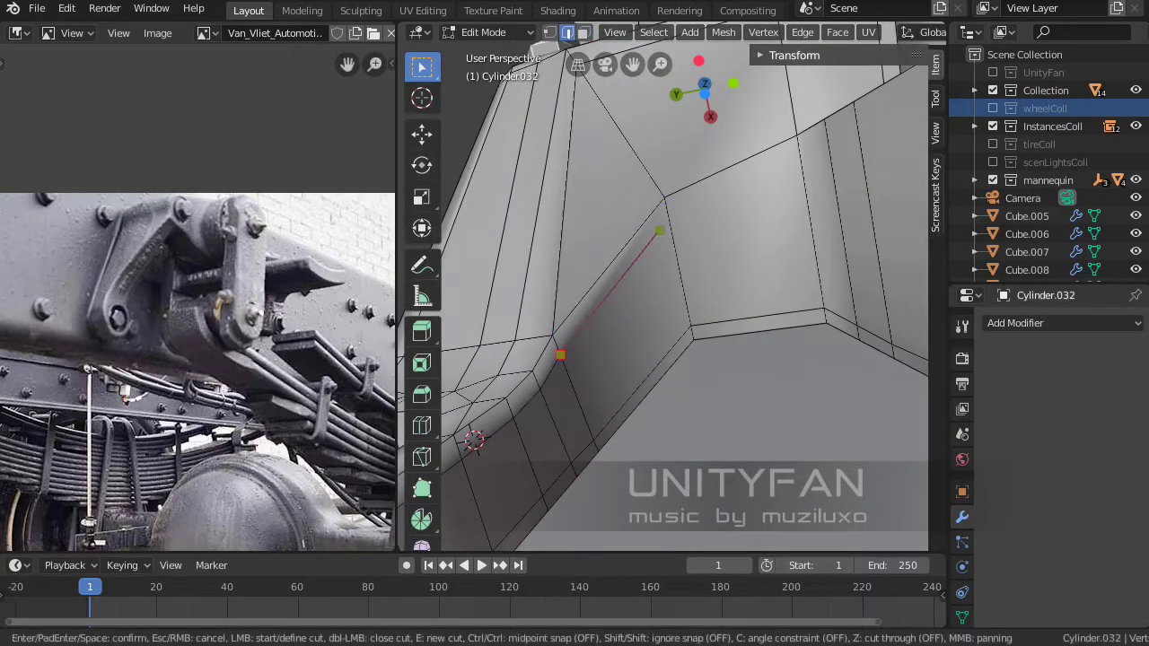
{"action": "middle_click_drag", "start_coordinate": [756, 214], "coordinate": [734, 208]}
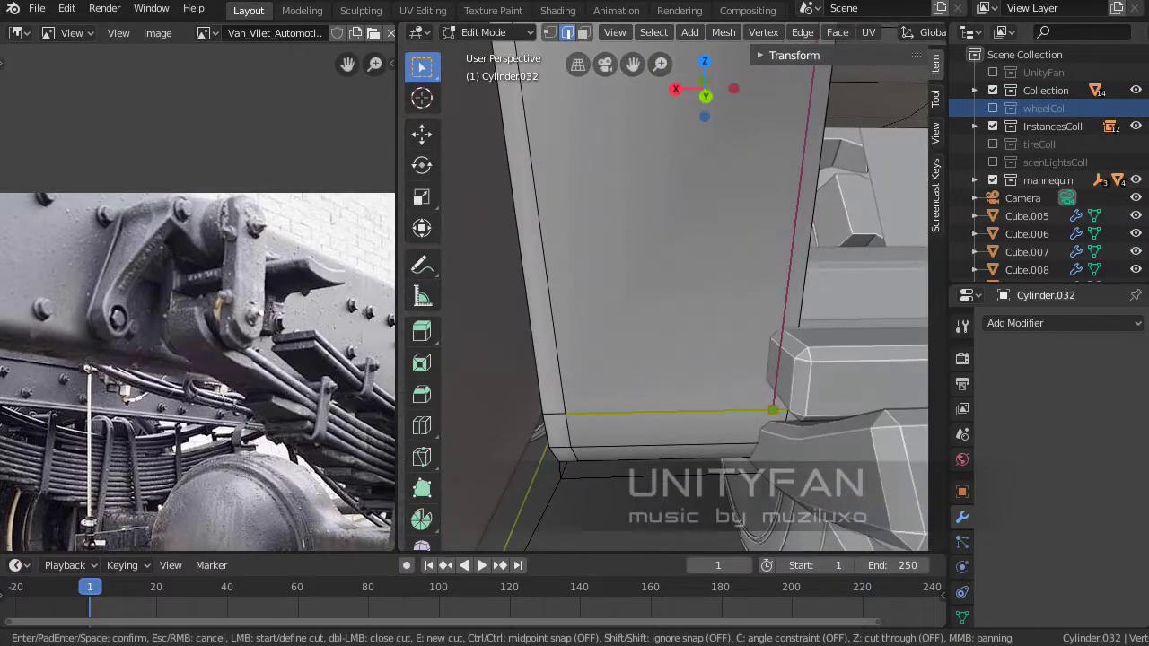
{"action": "key", "text": "Return"}
{"action": "mouse_move", "coordinate": [769, 409]}
{"action": "middle_mouse_down"}
{"action": "mouse_move", "coordinate": [521, 390]}
{"action": "mouse_move", "coordinate": [633, 337]}
{"action": "mouse_move", "coordinate": [592, 360]}
{"action": "middle_mouse_up"}
{"action": "key", "text": "Tab"}
{"action": "key", "text": "Tab"}
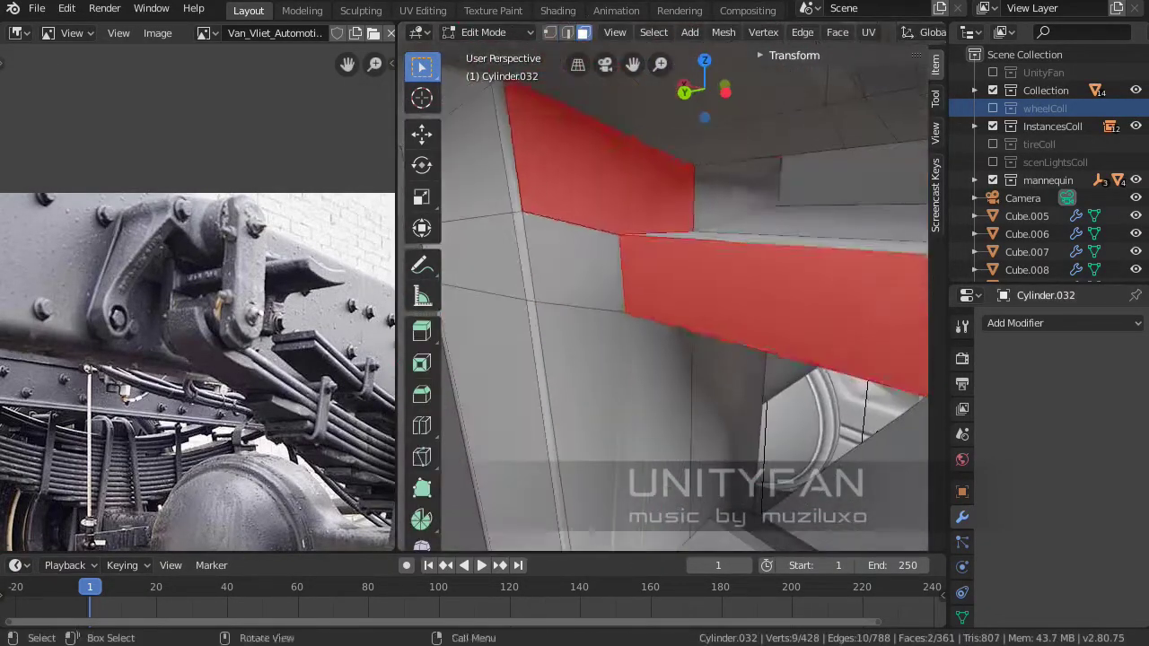
Move the selected inner wall faces inward to form a recessed panel.
{"action": "middle_click_drag", "start_coordinate": [574, 422], "coordinate": [539, 441]}
{"action": "left_click", "coordinate": [691, 269], "text": "shift"}
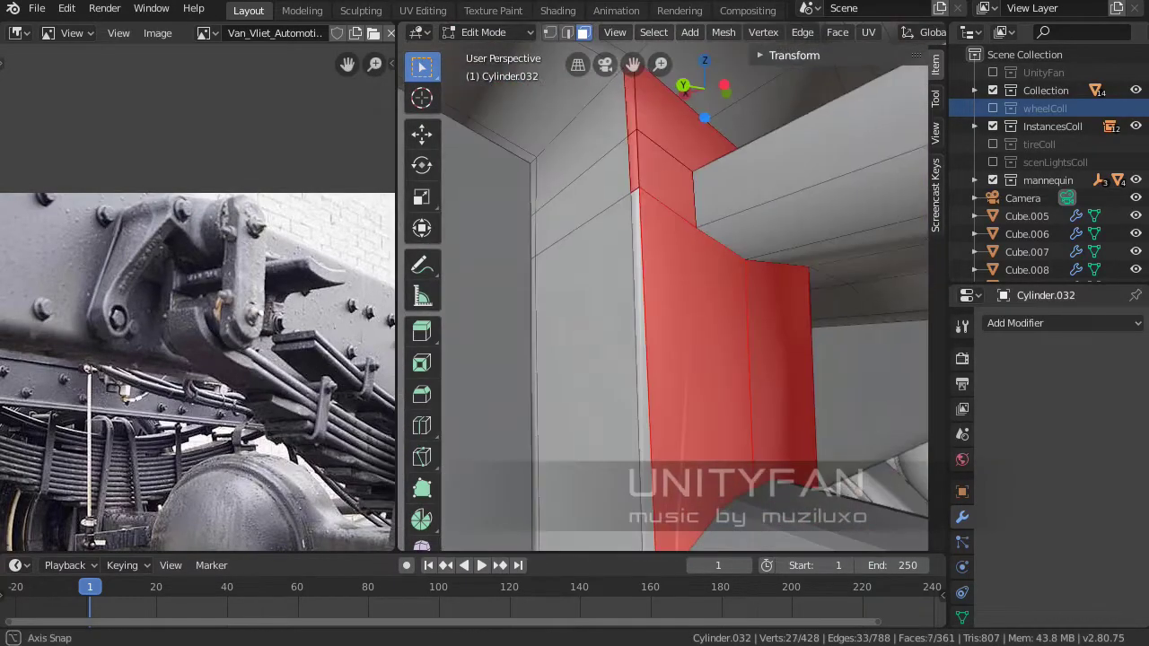
{"action": "middle_click_drag", "start_coordinate": [692, 269], "coordinate": [682, 377]}
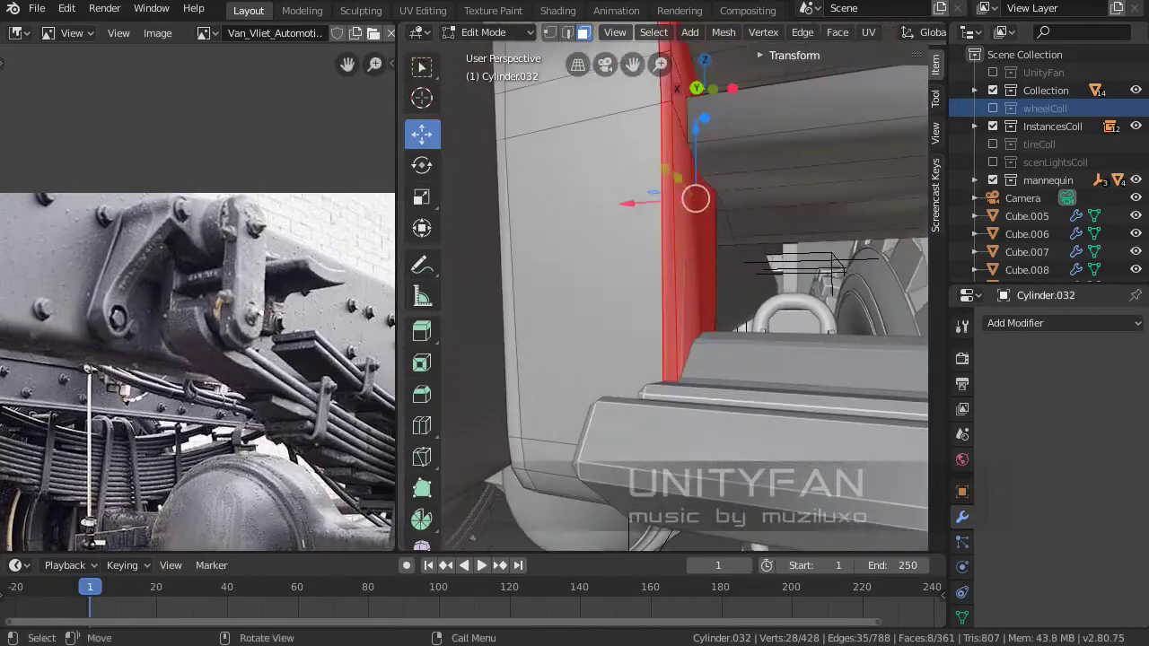
{"action": "key", "text": "g"}
{"action": "left_click", "coordinate": [474, 263]}
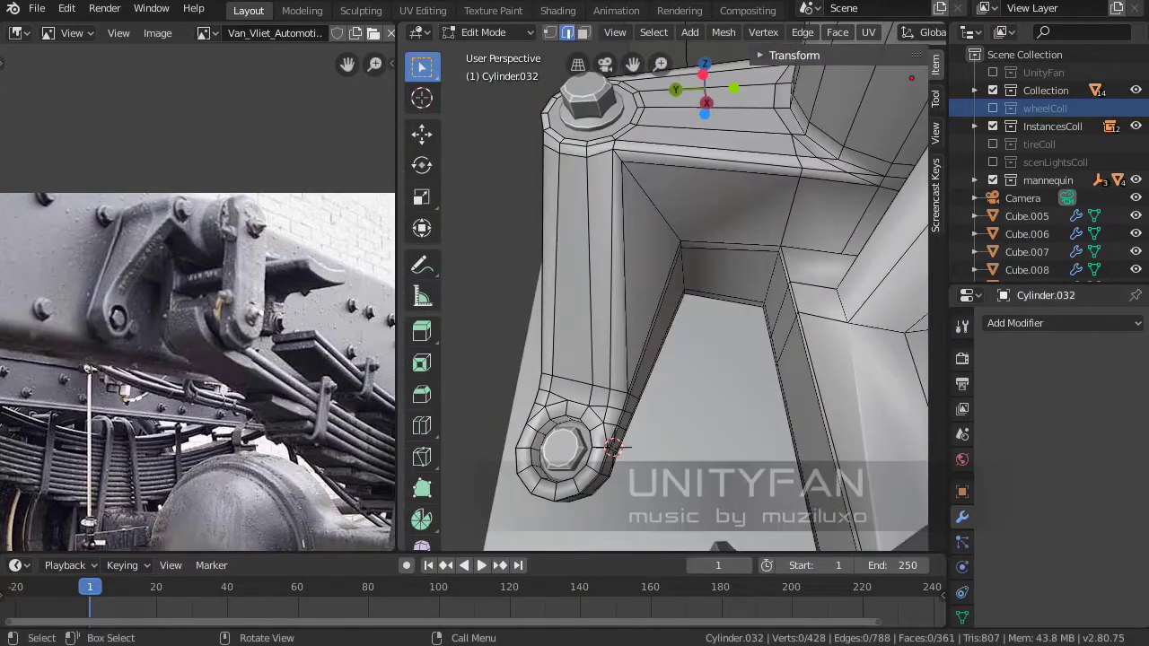
Knife-cut new supporting edges across the bracket's inner corner.
{"action": "key", "text": "k"}
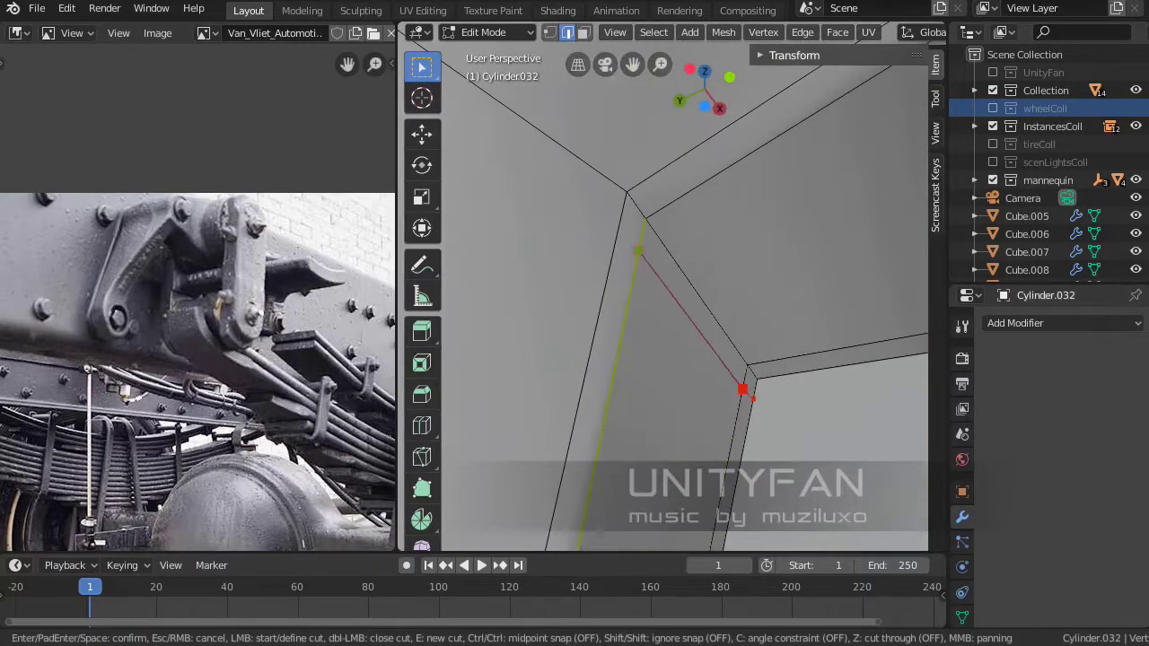
{"action": "key", "text": "Return"}
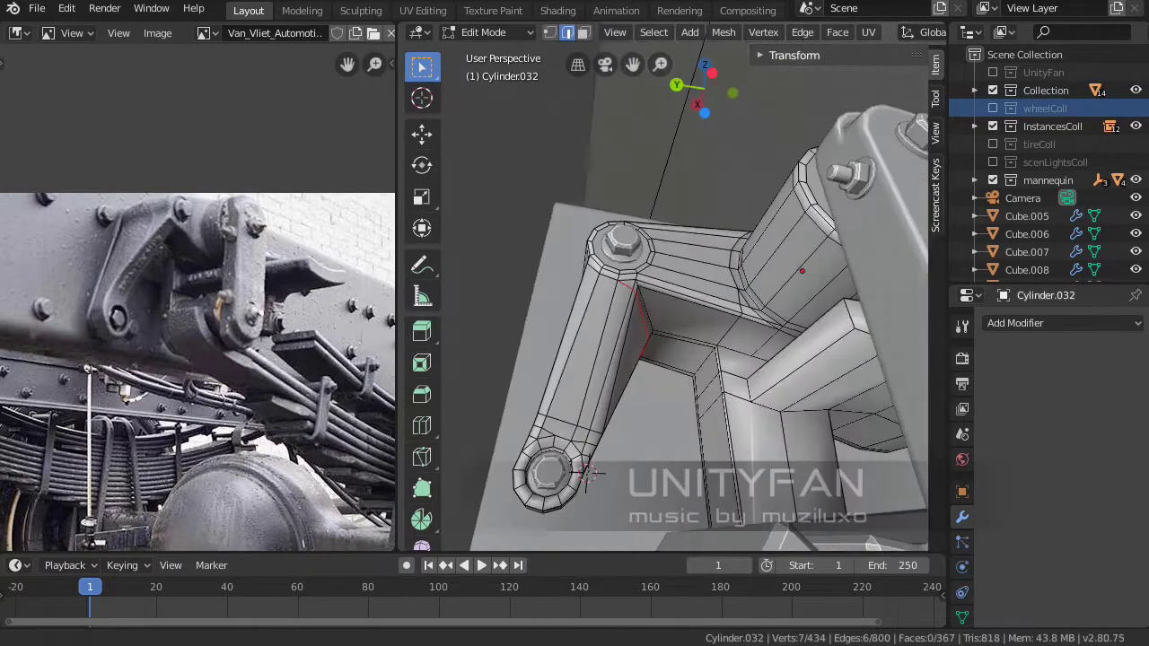
{"action": "middle_click_drag", "start_coordinate": [770, 235], "coordinate": [623, 231]}
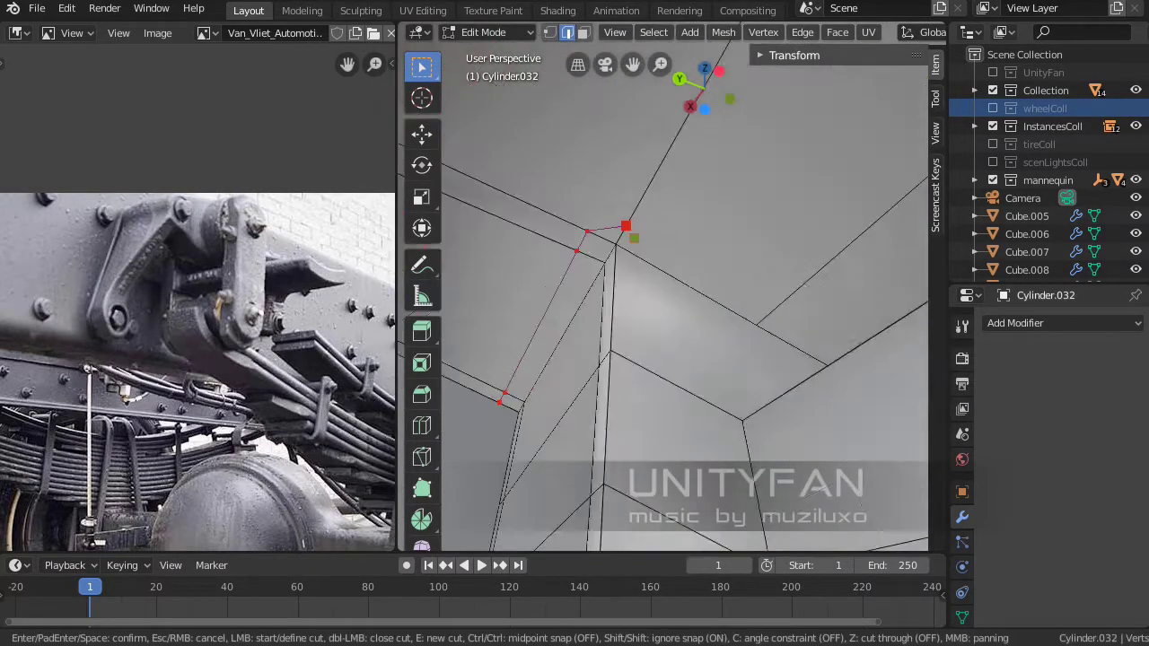
{"action": "key", "text": "Return"}
{"action": "key", "text": "1"}
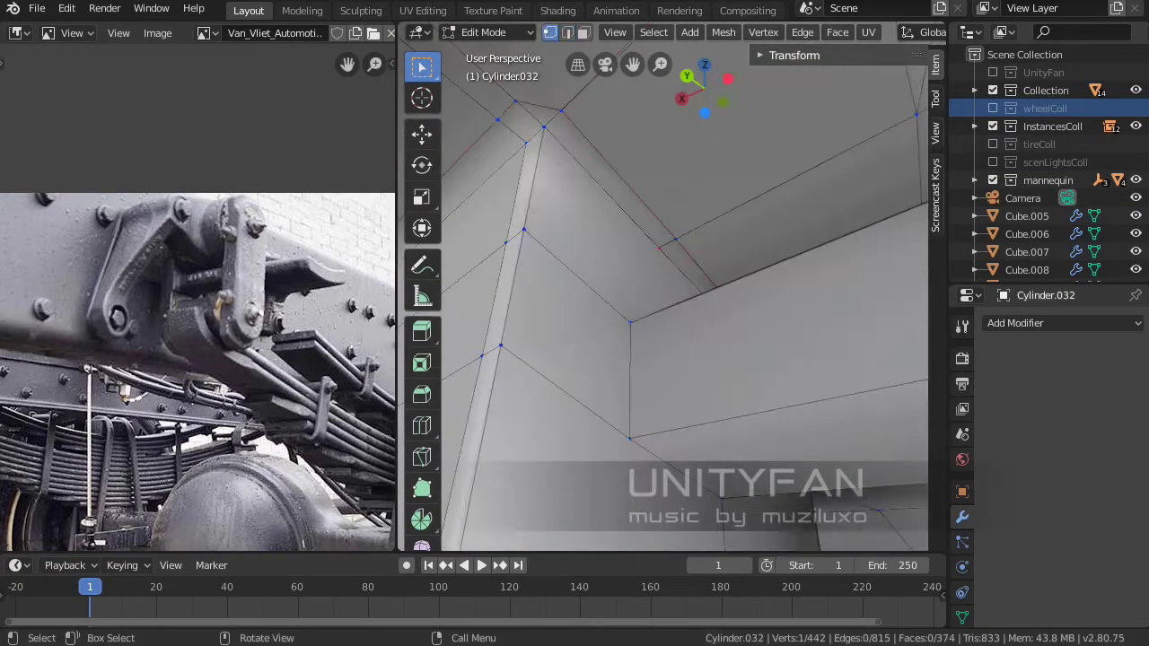
{"action": "mouse_move", "coordinate": [664, 297]}
{"action": "middle_mouse_down"}
{"action": "mouse_move", "coordinate": [664, 269]}
{"action": "mouse_move", "coordinate": [650, 449]}
{"action": "mouse_move", "coordinate": [657, 316]}
{"action": "middle_mouse_up"}
{"action": "key", "text": "Return"}
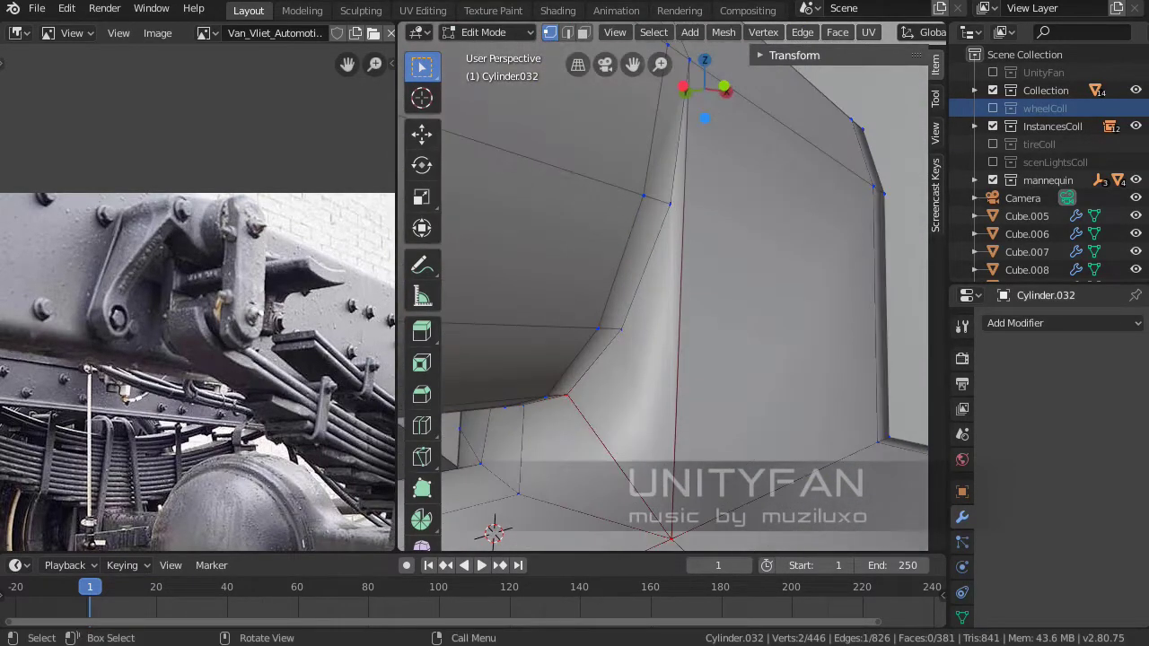
Add more knife cuts along the bracket's inner wall and return to Object Mode.
{"action": "left_click", "coordinate": [662, 232]}
{"action": "middle_click_drag", "start_coordinate": [661, 231], "coordinate": [760, 284]}
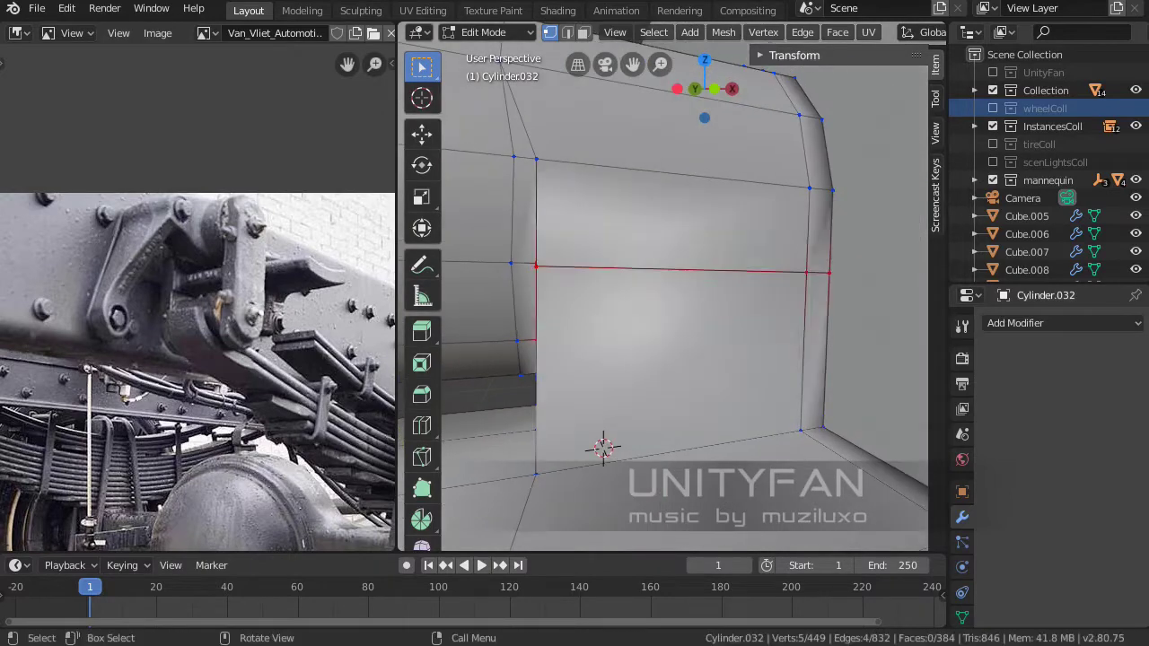
{"action": "middle_click_drag", "start_coordinate": [683, 270], "coordinate": [629, 278]}
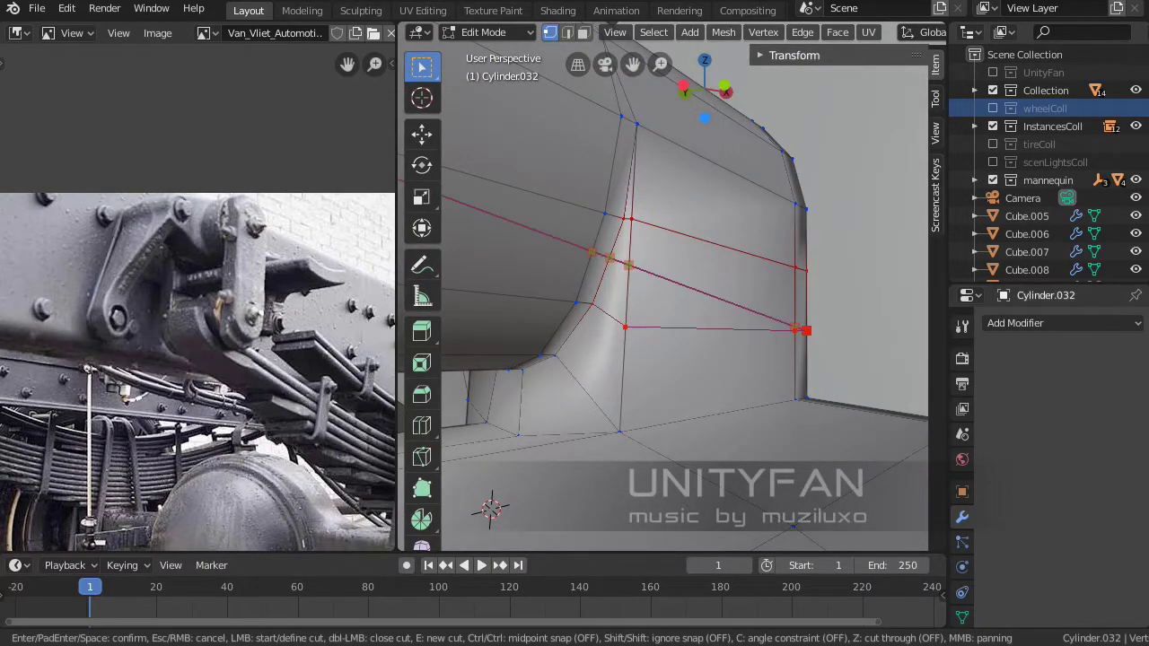
{"action": "key", "text": "Return"}
{"action": "mouse_move", "coordinate": [806, 330]}
{"action": "middle_mouse_down"}
{"action": "mouse_move", "coordinate": [685, 475]}
{"action": "mouse_move", "coordinate": [500, 423]}
{"action": "middle_mouse_up"}
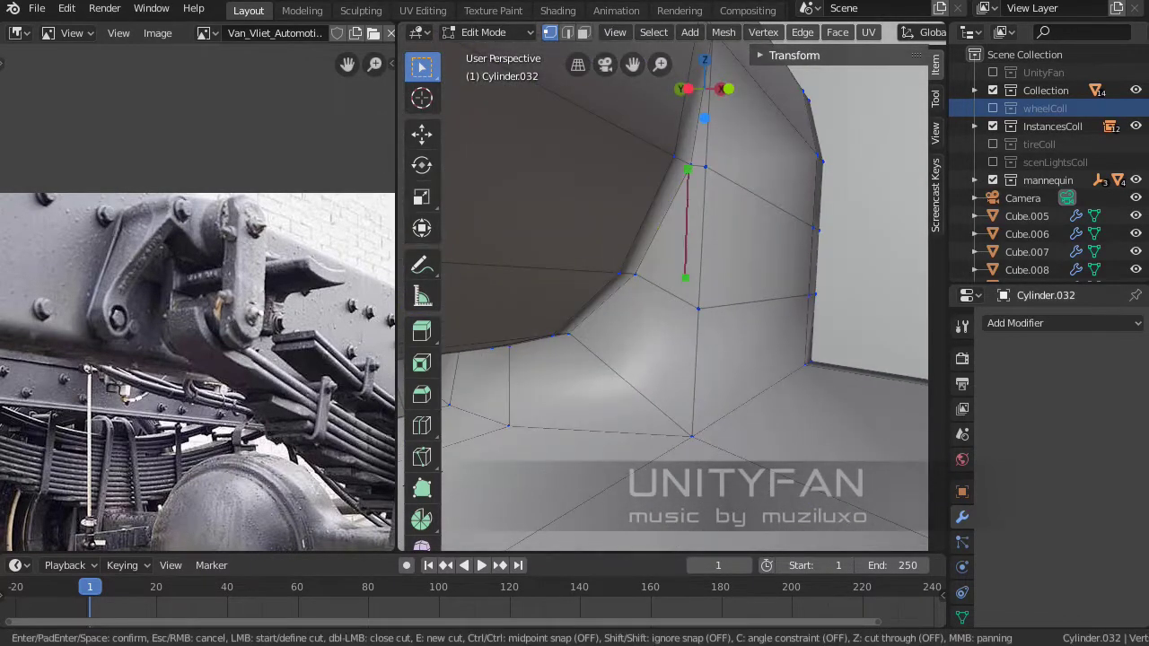
{"action": "mouse_move", "coordinate": [688, 167]}
{"action": "middle_mouse_down"}
{"action": "mouse_move", "coordinate": [473, 449]}
{"action": "mouse_move", "coordinate": [490, 440]}
{"action": "middle_mouse_up"}
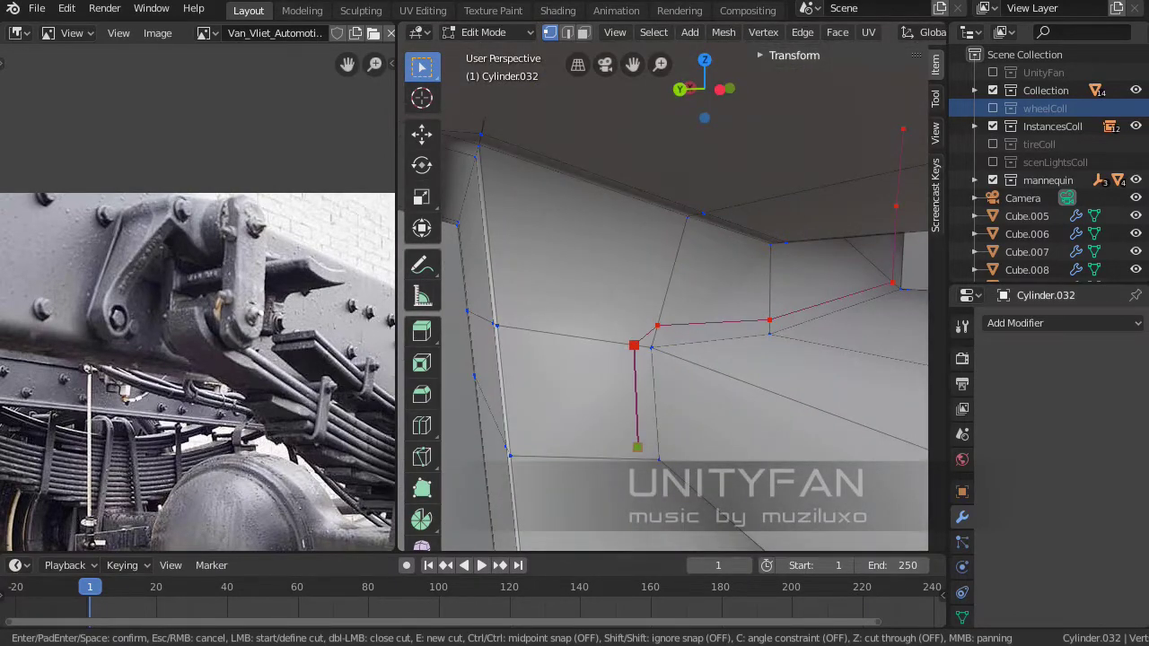
{"action": "middle_click_drag", "start_coordinate": [638, 446], "coordinate": [685, 359]}
{"action": "key", "text": "Return"}
{"action": "key", "text": "Tab"}
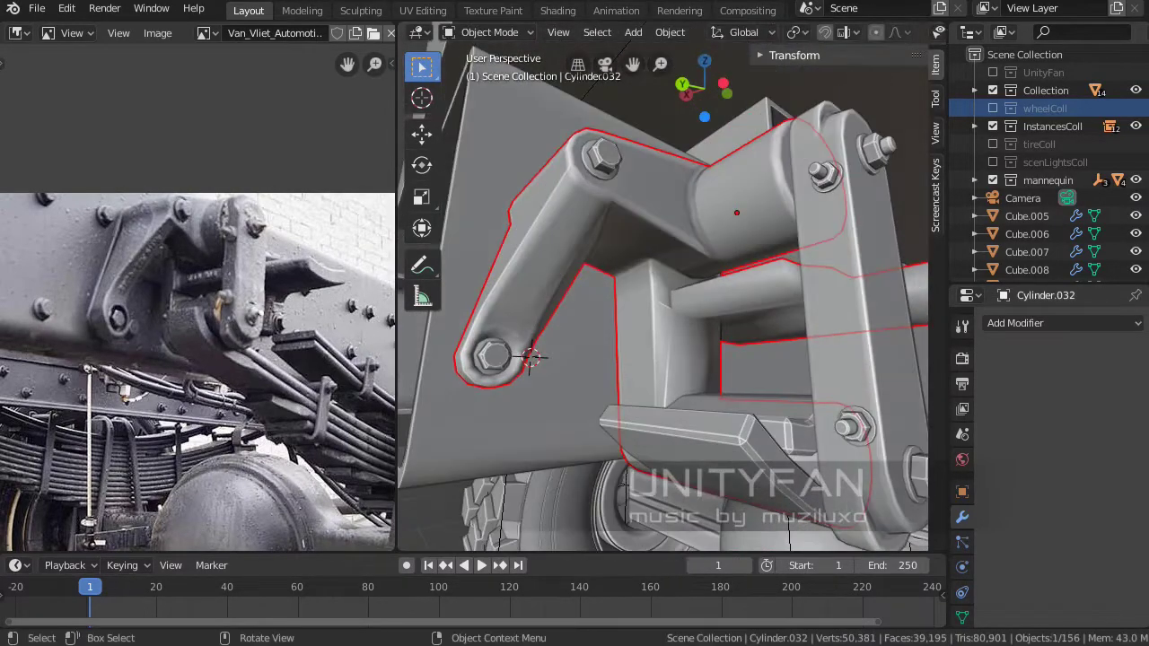
Add a loop cut around the bracket's round arm.
{"action": "mouse_move", "coordinate": [531, 357]}
{"action": "middle_mouse_down"}
{"action": "mouse_move", "coordinate": [665, 234]}
{"action": "mouse_move", "coordinate": [682, 269]}
{"action": "mouse_move", "coordinate": [653, 353]}
{"action": "middle_mouse_up"}
{"action": "key", "text": "Tab"}
{"action": "key", "text": "Tab"}
{"action": "key", "text": "Tab"}
{"action": "key", "text": "Tab"}
{"action": "key", "text": "Tab"}
{"action": "left_click", "coordinate": [654, 353]}
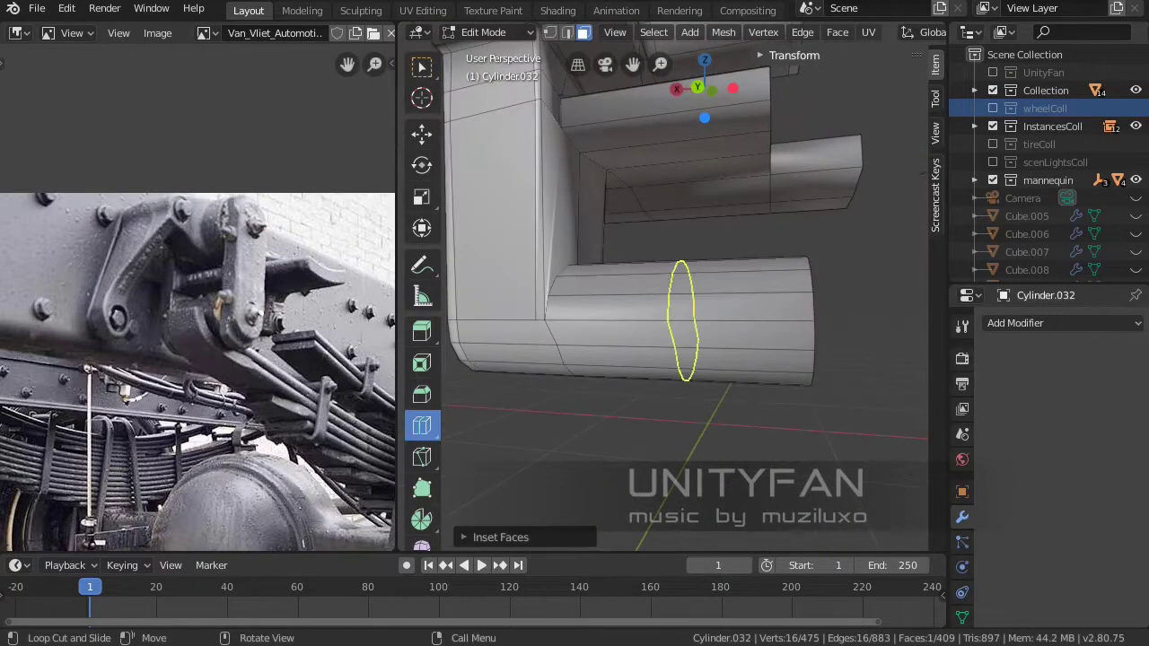
{"action": "left_click", "coordinate": [801, 310]}
{"action": "scroll", "coordinate": [801, 310], "scroll_direction": "up", "scroll_amount": 3}
{"action": "left_click", "coordinate": [543, 311]}
{"action": "middle_click_drag", "start_coordinate": [544, 311], "coordinate": [561, 296]}
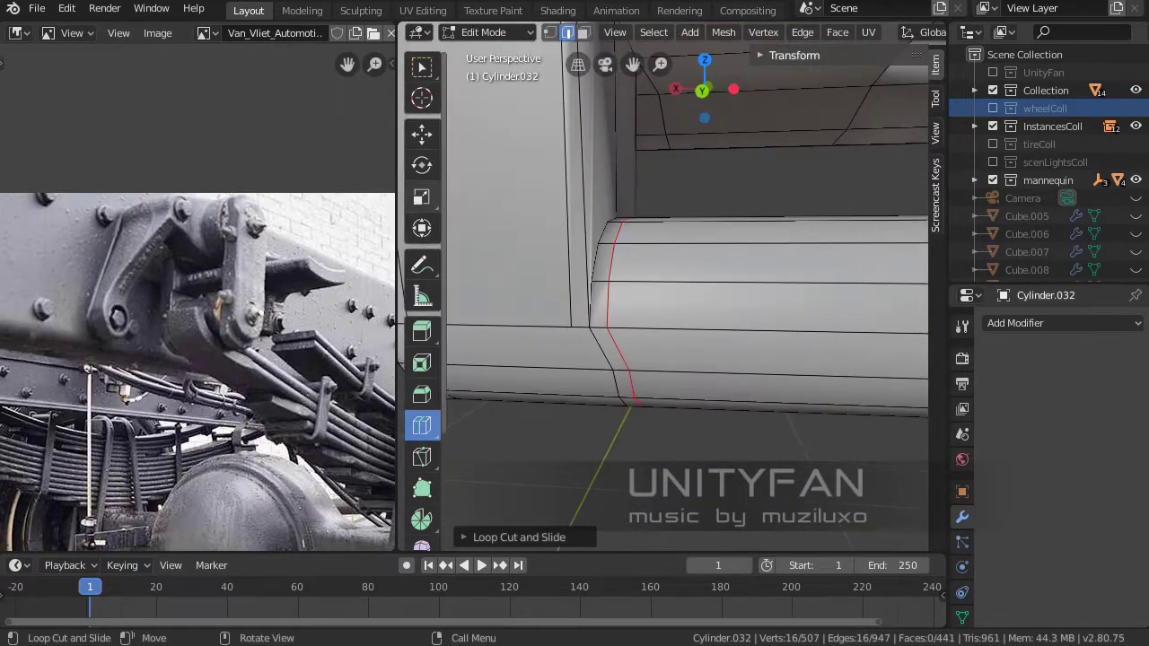
{"action": "middle_click_drag", "start_coordinate": [628, 269], "coordinate": [640, 243]}
Join the corner vertices with a new edge and dissolve the unneeded edges.
{"action": "left_click", "coordinate": [661, 304]}
{"action": "key", "text": "1"}
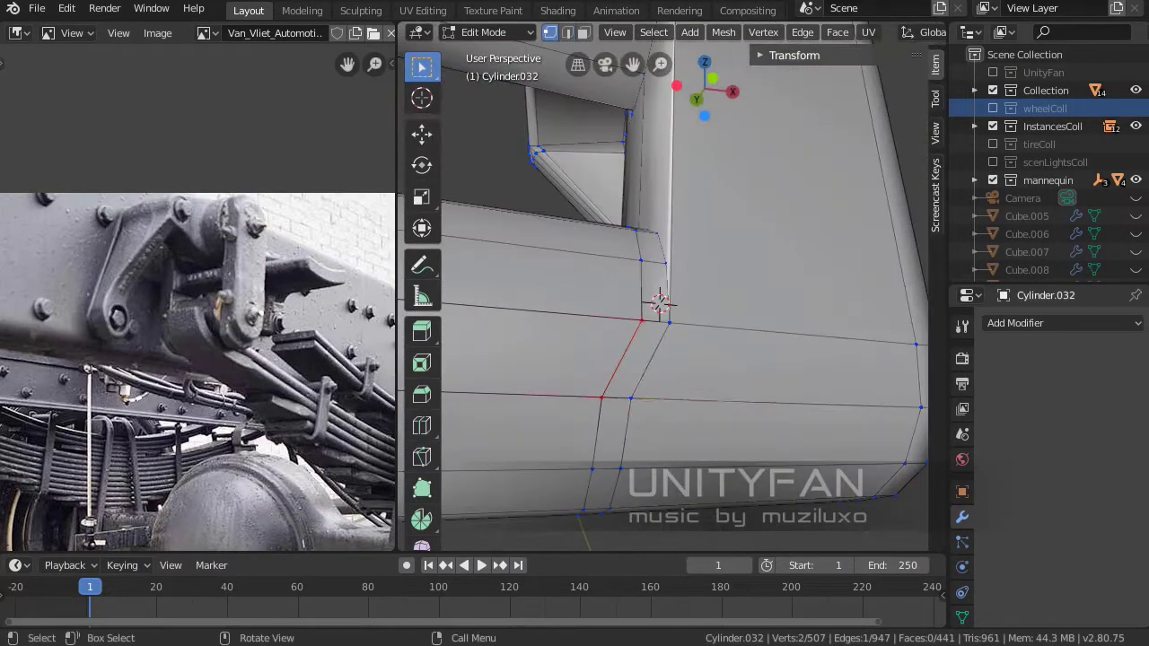
{"action": "key", "text": "j"}
{"action": "mouse_move", "coordinate": [662, 303]}
{"action": "middle_mouse_down"}
{"action": "mouse_move", "coordinate": [629, 269]}
{"action": "mouse_move", "coordinate": [682, 252]}
{"action": "mouse_move", "coordinate": [701, 269]}
{"action": "mouse_move", "coordinate": [664, 233]}
{"action": "middle_mouse_up"}
{"action": "key", "text": "2"}
{"action": "key", "text": "ctrl+x"}
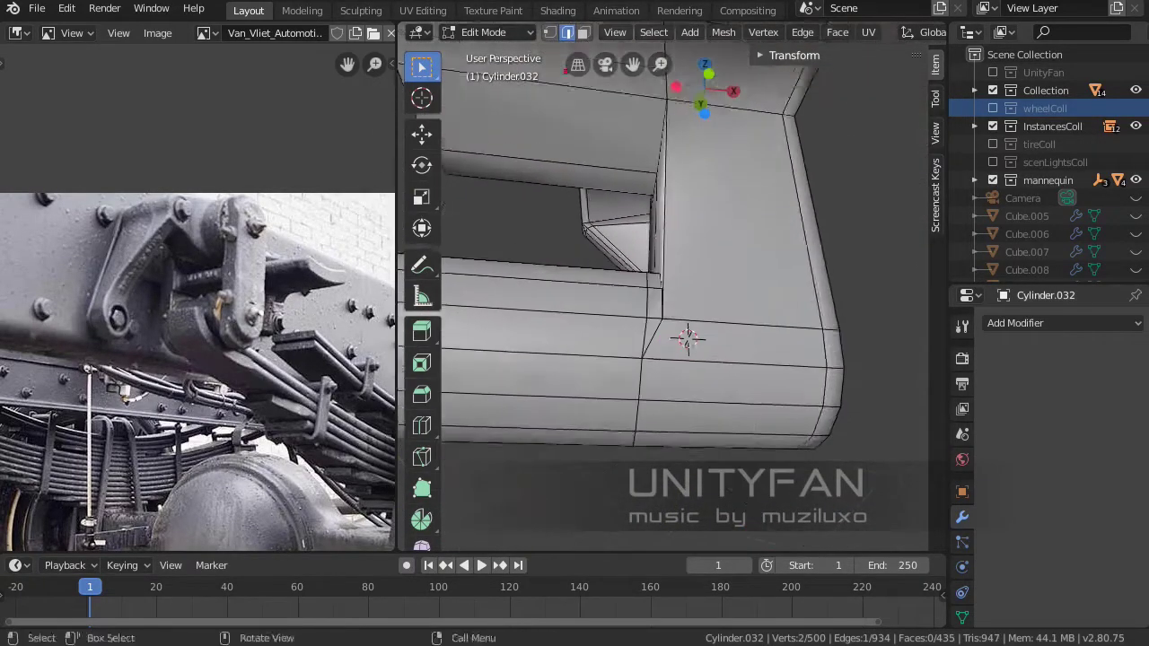
Knife-cut new edges through the notched corner.
{"action": "key", "text": "k"}
{"action": "left_click", "coordinate": [634, 377]}
{"action": "mouse_move", "coordinate": [685, 333]}
{"action": "middle_mouse_down"}
{"action": "mouse_move", "coordinate": [665, 208]}
{"action": "mouse_move", "coordinate": [718, 233]}
{"action": "mouse_move", "coordinate": [763, 224]}
{"action": "mouse_move", "coordinate": [860, 152]}
{"action": "mouse_move", "coordinate": [688, 326]}
{"action": "middle_mouse_up"}
{"action": "key", "text": "Return"}
{"action": "key", "text": "k"}
{"action": "left_click", "coordinate": [600, 412]}
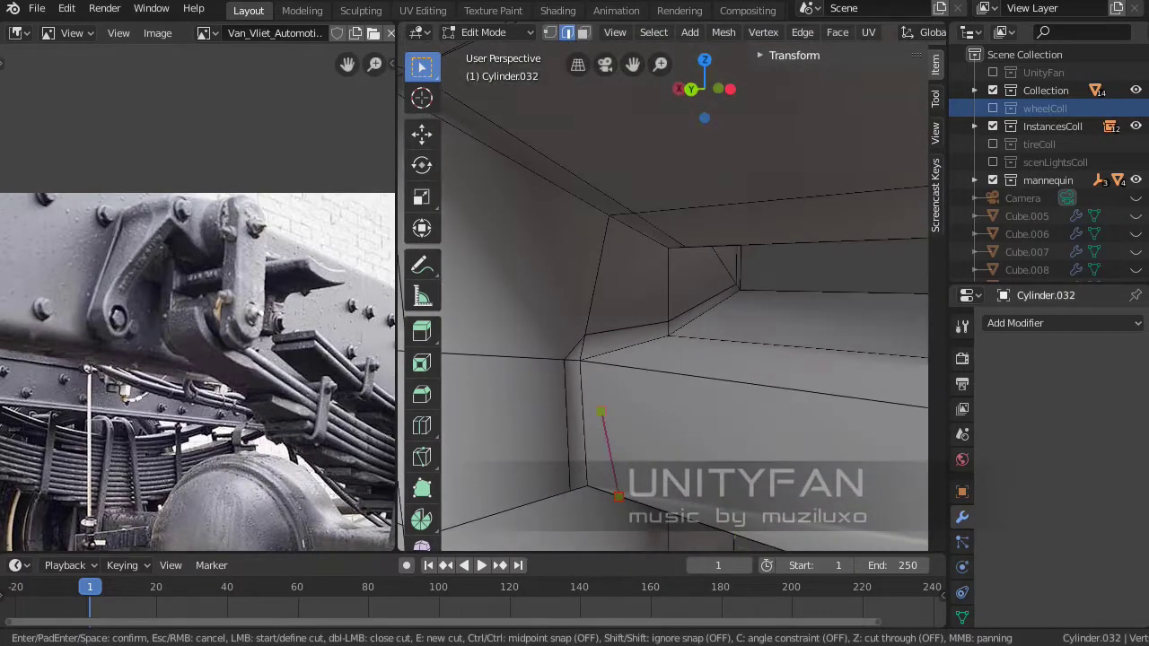
{"action": "key", "text": "KP_5"}
Cut more vertical edges through the notch, bringing the mesh to 450 faces.
{"action": "key", "text": "k"}
{"action": "left_click", "coordinate": [610, 415]}
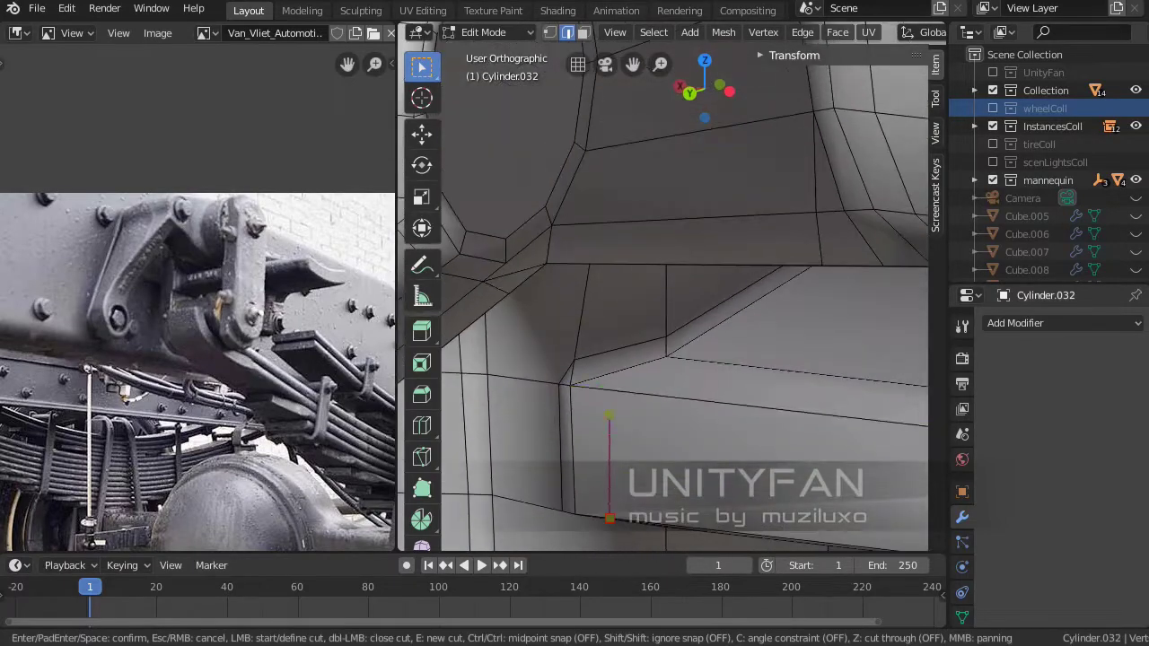
{"action": "mouse_move", "coordinate": [693, 360]}
{"action": "middle_mouse_down"}
{"action": "mouse_move", "coordinate": [664, 342]}
{"action": "mouse_move", "coordinate": [637, 270]}
{"action": "middle_mouse_up"}
{"action": "key", "text": "Return"}
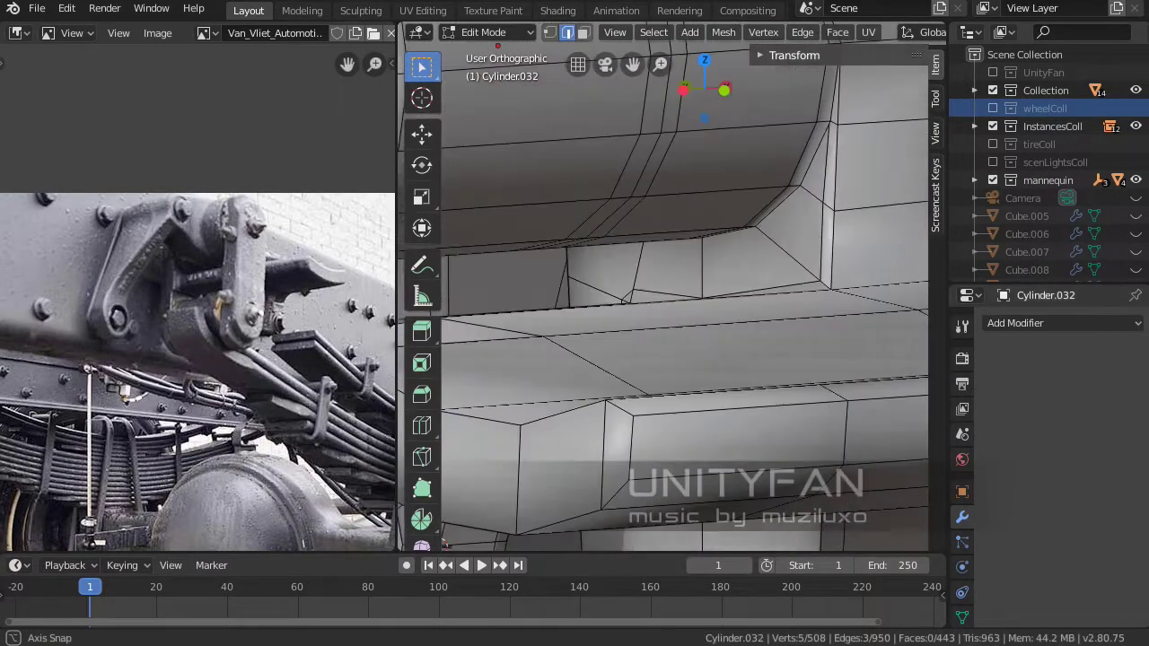
{"action": "scroll", "coordinate": [727, 251], "scroll_direction": "up", "scroll_amount": 3}
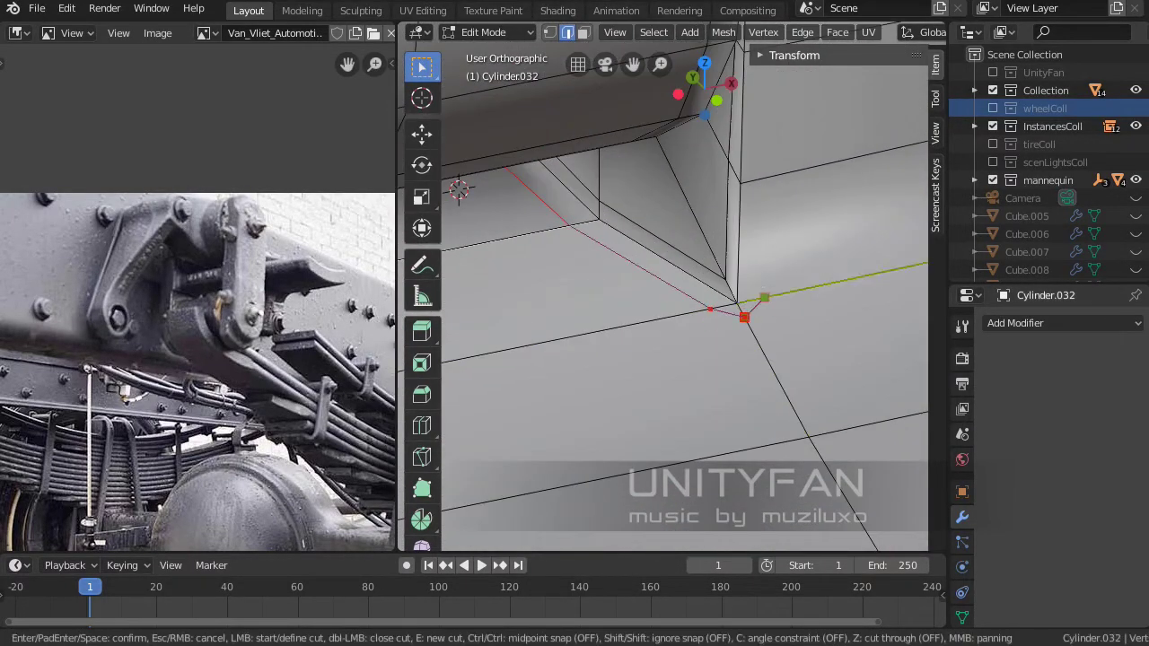
{"action": "mouse_move", "coordinate": [744, 317]}
{"action": "middle_mouse_down", "text": "shift"}
{"action": "mouse_move", "coordinate": [712, 387]}
{"action": "mouse_move", "coordinate": [629, 342]}
{"action": "middle_mouse_up", "text": "shift"}
{"action": "key", "text": "Return"}
{"action": "scroll", "coordinate": [713, 386], "scroll_direction": "down", "scroll_amount": 3}
{"action": "key", "text": "Tab"}
{"action": "left_click_drag", "start_coordinate": [397, 296], "coordinate": [152, 297]}
Knife-cut from a corner vertex across the bracket's inner corner.
{"action": "key", "text": "Tab"}
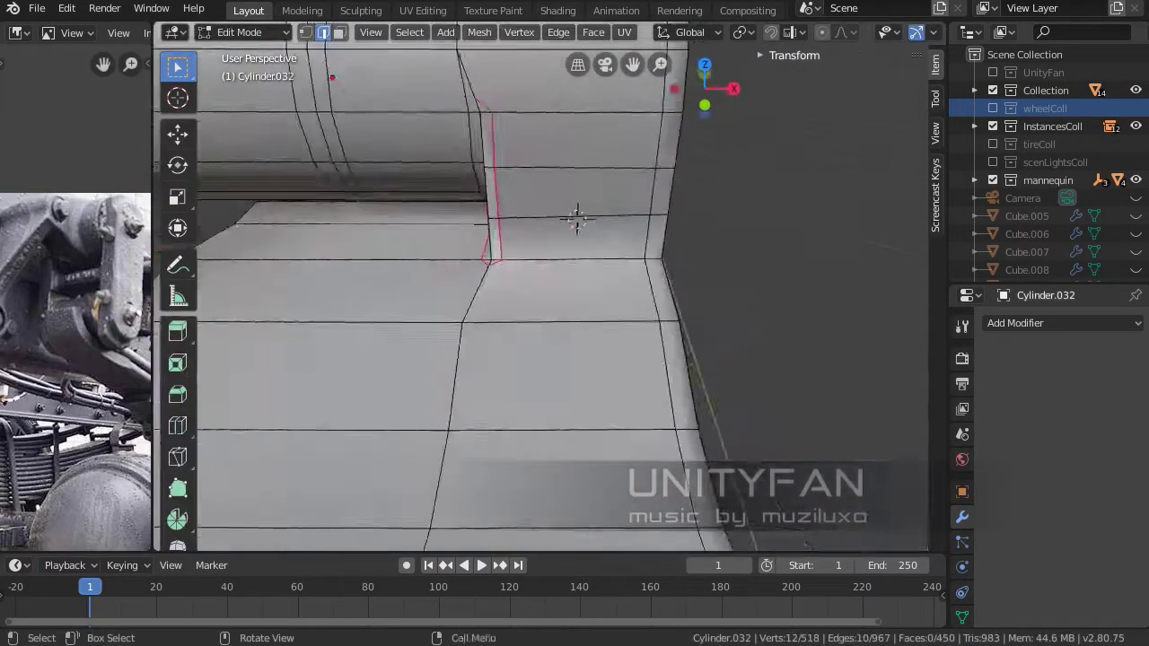
{"action": "middle_click_drag", "start_coordinate": [578, 218], "coordinate": [629, 269]}
{"action": "key", "text": "k"}
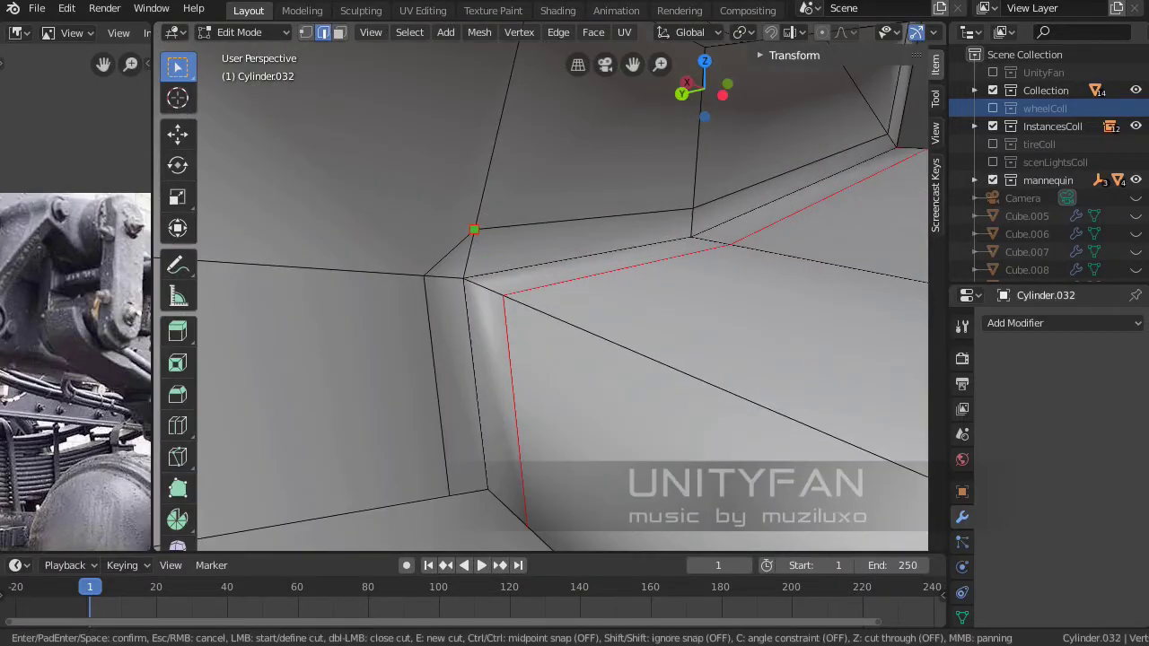
{"action": "left_click", "coordinate": [475, 228]}
{"action": "mouse_move", "coordinate": [475, 228]}
{"action": "middle_mouse_down"}
{"action": "mouse_move", "coordinate": [698, 351]}
{"action": "mouse_move", "coordinate": [560, 330]}
{"action": "mouse_move", "coordinate": [578, 325]}
{"action": "mouse_move", "coordinate": [592, 296]}
{"action": "mouse_move", "coordinate": [629, 287]}
{"action": "middle_mouse_up"}
{"action": "key", "text": "k"}
{"action": "key", "text": "Return"}
Connect the lower inner-corner vertices with a new edge.
{"action": "left_click", "coordinate": [549, 414], "text": "shift"}
{"action": "key", "text": "j"}
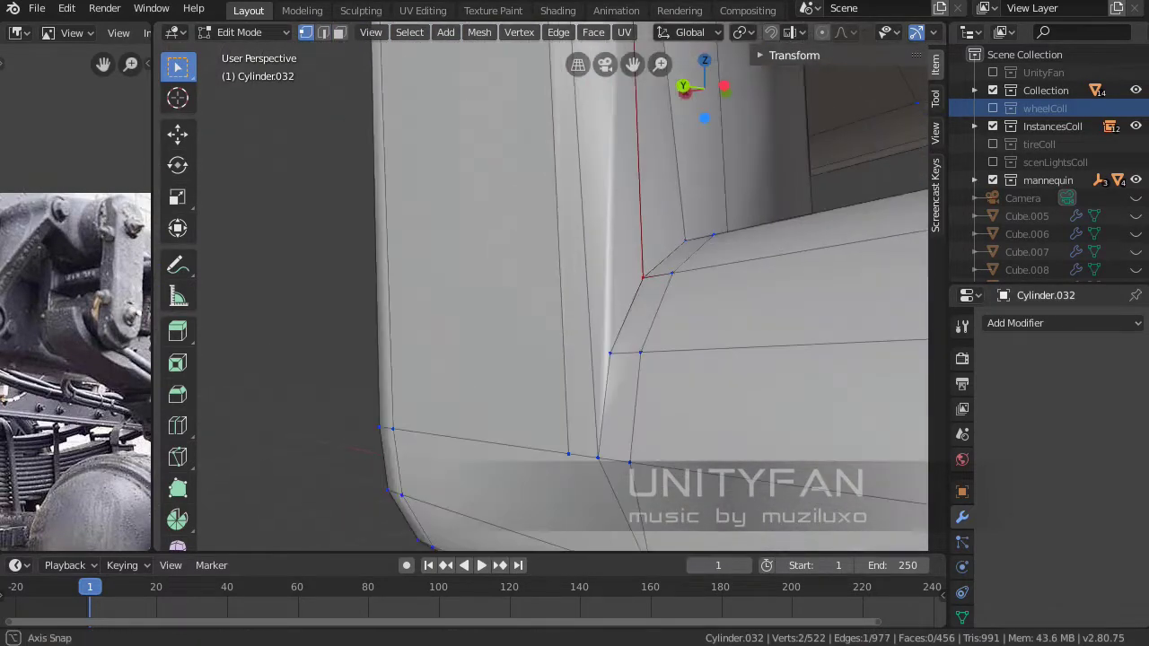
{"action": "middle_click_drag", "start_coordinate": [610, 356], "coordinate": [539, 296]}
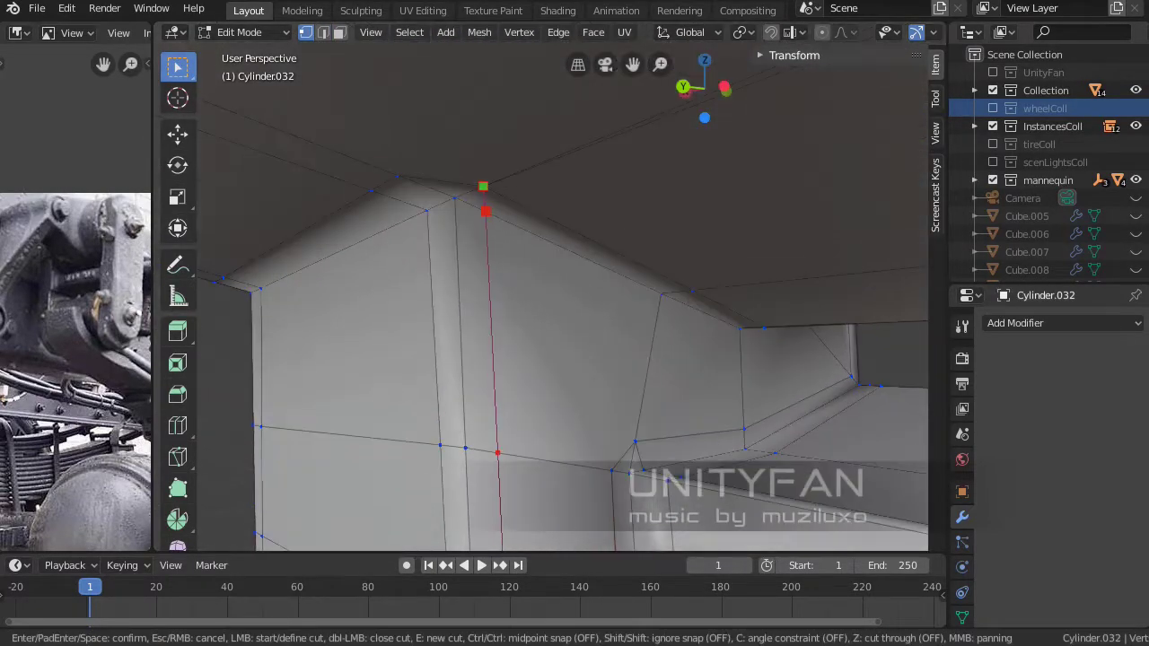
{"action": "key", "text": "Return"}
{"action": "key", "text": "alt+a"}
Cut new edges along the curved corner with two multi-point knife passes.
{"action": "middle_click_drag", "start_coordinate": [326, 488], "coordinate": [359, 449]}
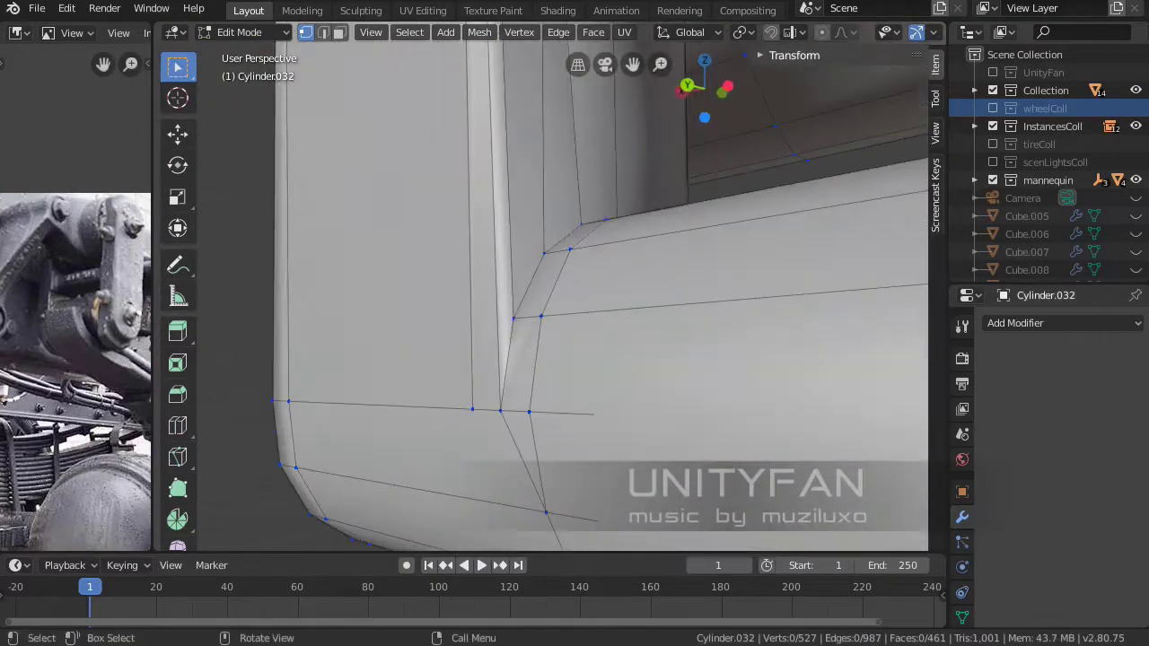
{"action": "left_click", "coordinate": [495, 309]}
{"action": "left_click", "coordinate": [520, 315]}
{"action": "mouse_move", "coordinate": [482, 249]}
{"action": "middle_mouse_down"}
{"action": "mouse_move", "coordinate": [521, 315]}
{"action": "mouse_move", "coordinate": [479, 300]}
{"action": "middle_mouse_up"}
{"action": "left_click", "coordinate": [480, 300]}
{"action": "left_click", "coordinate": [417, 273]}
{"action": "key", "text": "Return"}
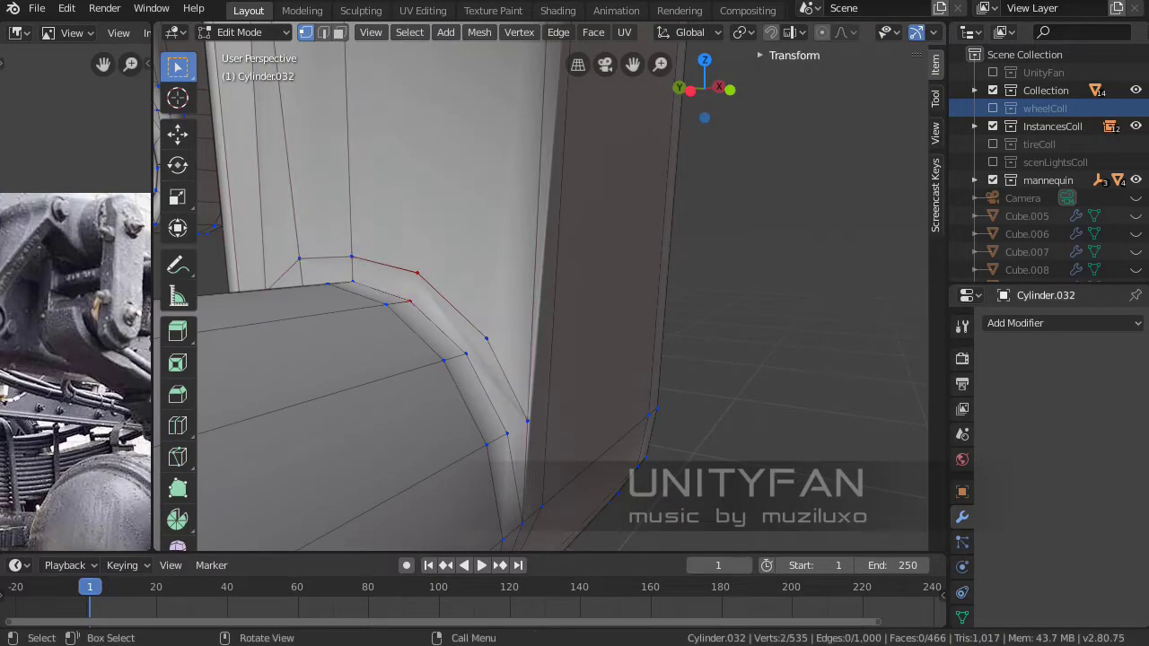
{"action": "middle_click_drag", "start_coordinate": [539, 314], "coordinate": [503, 269]}
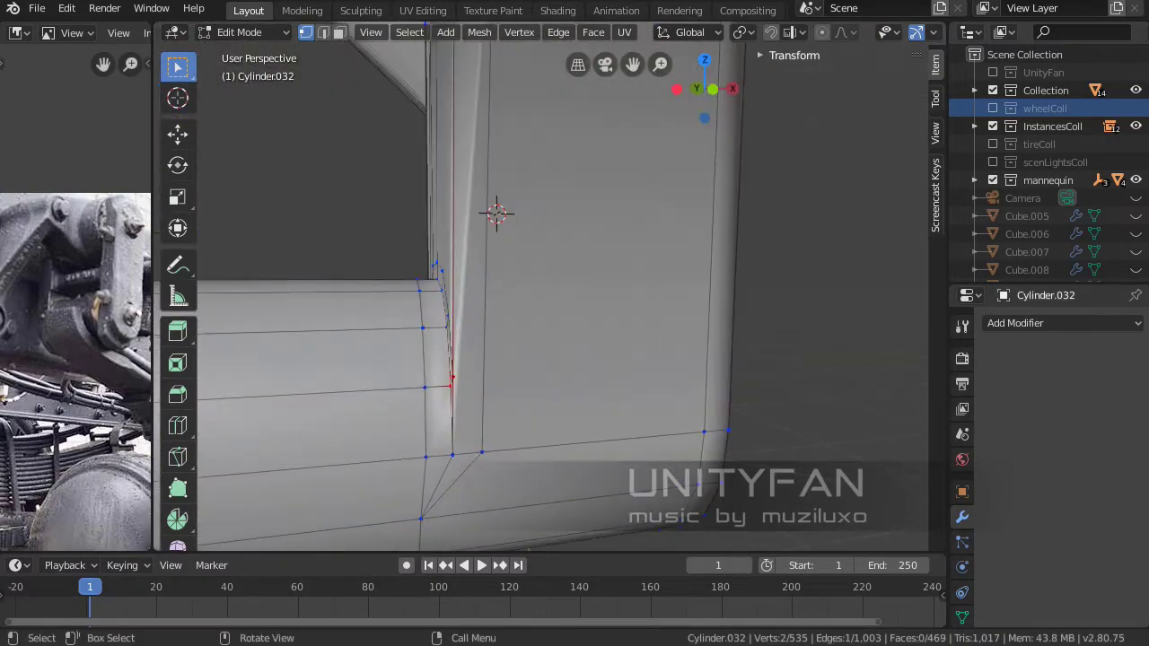
{"action": "key", "text": "k"}
{"action": "left_click", "coordinate": [466, 366]}
{"action": "mouse_move", "coordinate": [766, 221]}
{"action": "middle_mouse_down"}
{"action": "mouse_move", "coordinate": [601, 266]}
{"action": "mouse_move", "coordinate": [664, 352]}
{"action": "middle_mouse_up"}
{"action": "key", "text": "Return"}
Select the edge loops on both cylinder ends.
{"action": "key", "text": "2"}
{"action": "left_click", "coordinate": [382, 146], "text": "alt"}
{"action": "mouse_move", "coordinate": [383, 146]}
{"action": "middle_mouse_down"}
{"action": "mouse_move", "coordinate": [623, 176]}
{"action": "mouse_move", "coordinate": [672, 398]}
{"action": "mouse_move", "coordinate": [778, 364]}
{"action": "mouse_move", "coordinate": [811, 408]}
{"action": "mouse_move", "coordinate": [687, 329]}
{"action": "mouse_move", "coordinate": [551, 352]}
{"action": "mouse_move", "coordinate": [616, 333]}
{"action": "middle_mouse_up"}
{"action": "left_click", "coordinate": [623, 176], "text": "alt+shift"}
Add more leg cap loops to the selection and inset those faces on the bracket legs.
{"action": "left_click", "coordinate": [672, 398], "text": "alt+shift"}
{"action": "left_click", "coordinate": [811, 404], "text": "alt+shift"}
{"action": "key", "text": "3"}
{"action": "scroll", "coordinate": [688, 328], "scroll_direction": "up", "scroll_amount": 4}
{"action": "scroll", "coordinate": [616, 334], "scroll_direction": "up", "scroll_amount": 2}
{"action": "key", "text": "i"}
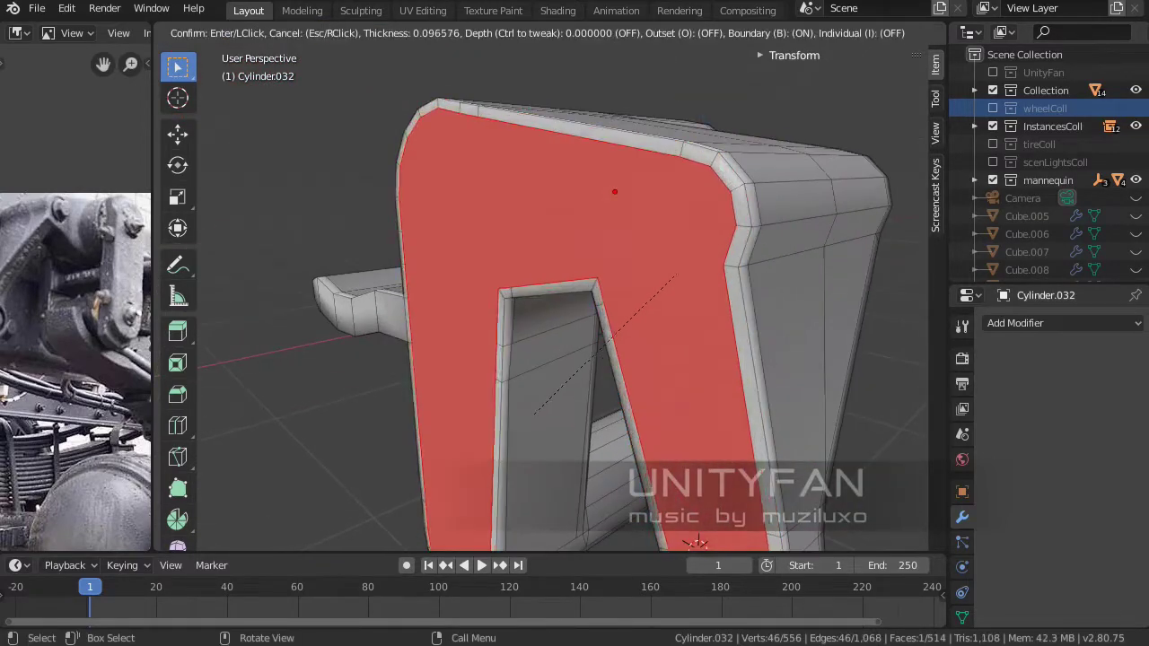
{"action": "left_click", "coordinate": [615, 191]}
{"action": "key", "text": "Tab"}
{"action": "mouse_move", "coordinate": [615, 191]}
{"action": "middle_mouse_down"}
{"action": "mouse_move", "coordinate": [584, 270]}
{"action": "mouse_move", "coordinate": [550, 238]}
{"action": "middle_mouse_up"}
{"action": "key", "text": "Tab"}
Join pairs of leg vertices with new edges using J.
{"action": "key", "text": "1"}
{"action": "left_click", "coordinate": [205, 310]}
{"action": "left_click", "coordinate": [629, 309], "text": "shift"}
{"action": "key", "text": "j"}
{"action": "middle_click_drag", "start_coordinate": [629, 310], "coordinate": [672, 524]}
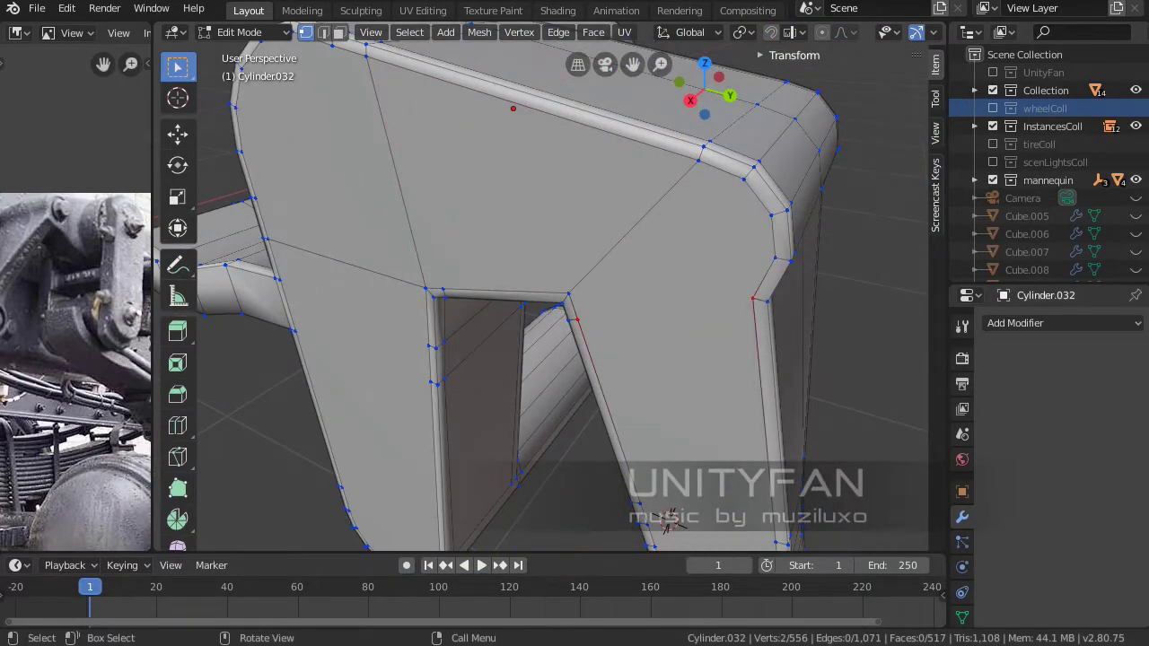
{"action": "mouse_move", "coordinate": [669, 524]}
{"action": "middle_mouse_down"}
{"action": "mouse_move", "coordinate": [726, 277]}
{"action": "mouse_move", "coordinate": [673, 315]}
{"action": "mouse_move", "coordinate": [620, 305]}
{"action": "mouse_move", "coordinate": [665, 333]}
{"action": "middle_mouse_up"}
{"action": "key", "text": "j"}
{"action": "key", "text": "j"}
{"action": "middle_click_drag", "start_coordinate": [574, 355], "coordinate": [603, 351]}
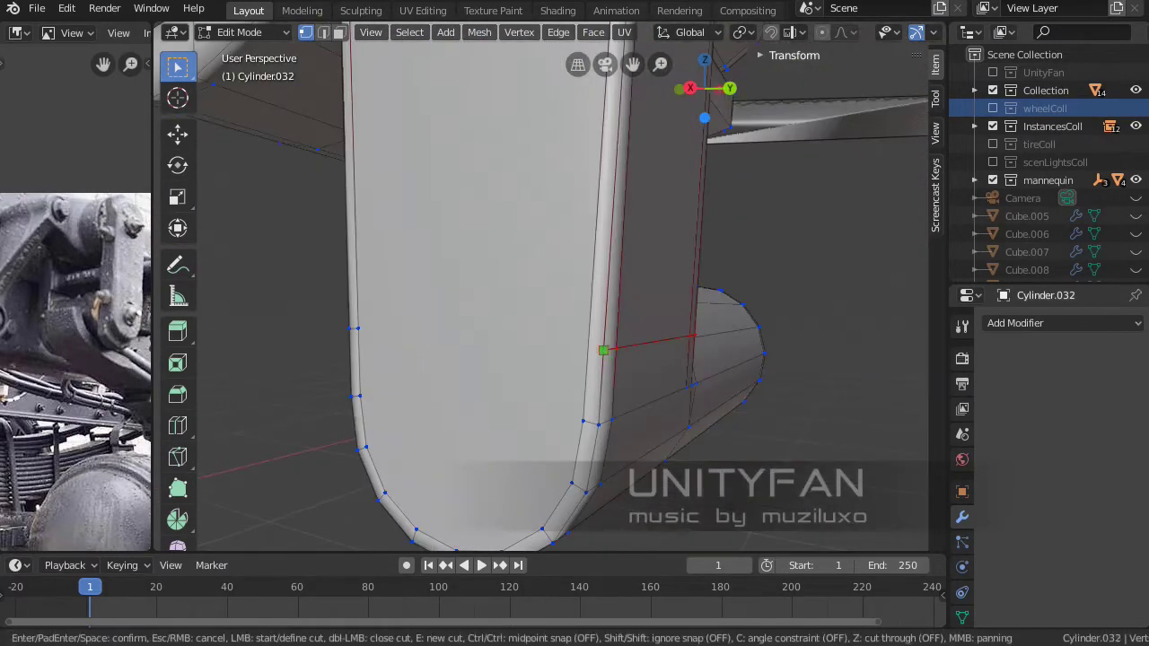
{"action": "middle_click_drag", "start_coordinate": [538, 314], "coordinate": [593, 314]}
Knife-cut new edges around the leg's corner and lower face.
{"action": "key", "text": "Tab"}
{"action": "scroll", "coordinate": [429, 290], "scroll_direction": "up", "scroll_amount": 5}
{"action": "key", "text": "Tab"}
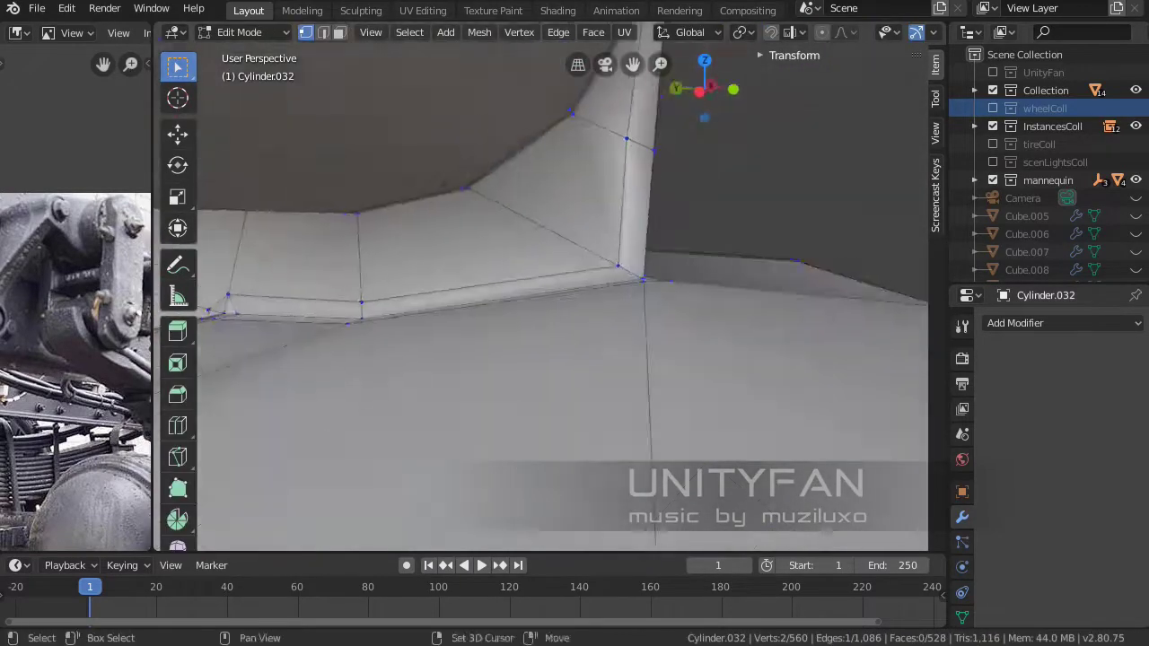
{"action": "middle_click_drag", "start_coordinate": [404, 296], "coordinate": [467, 359]}
{"action": "key", "text": "k"}
{"action": "mouse_move", "coordinate": [272, 356]}
{"action": "middle_mouse_down"}
{"action": "mouse_move", "coordinate": [574, 303]}
{"action": "mouse_move", "coordinate": [793, 373]}
{"action": "middle_mouse_up"}
{"action": "key", "text": "Return"}
{"action": "middle_click_drag", "start_coordinate": [471, 438], "coordinate": [575, 359]}
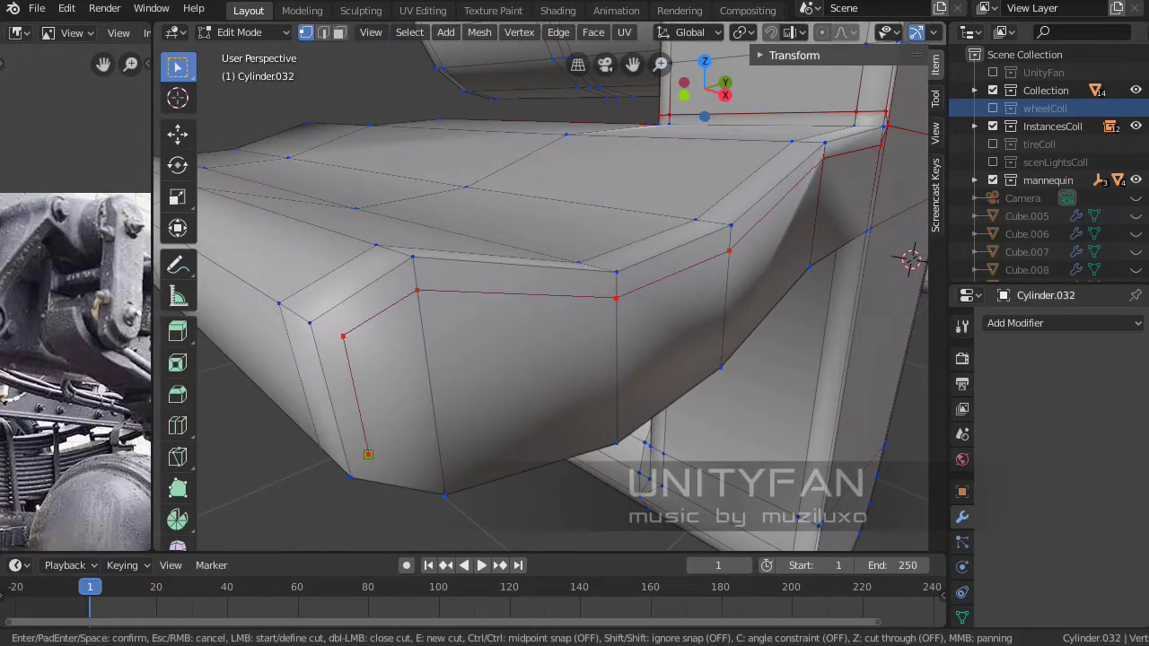
{"action": "middle_click_drag", "start_coordinate": [368, 454], "coordinate": [431, 395]}
{"action": "key", "text": "Return"}
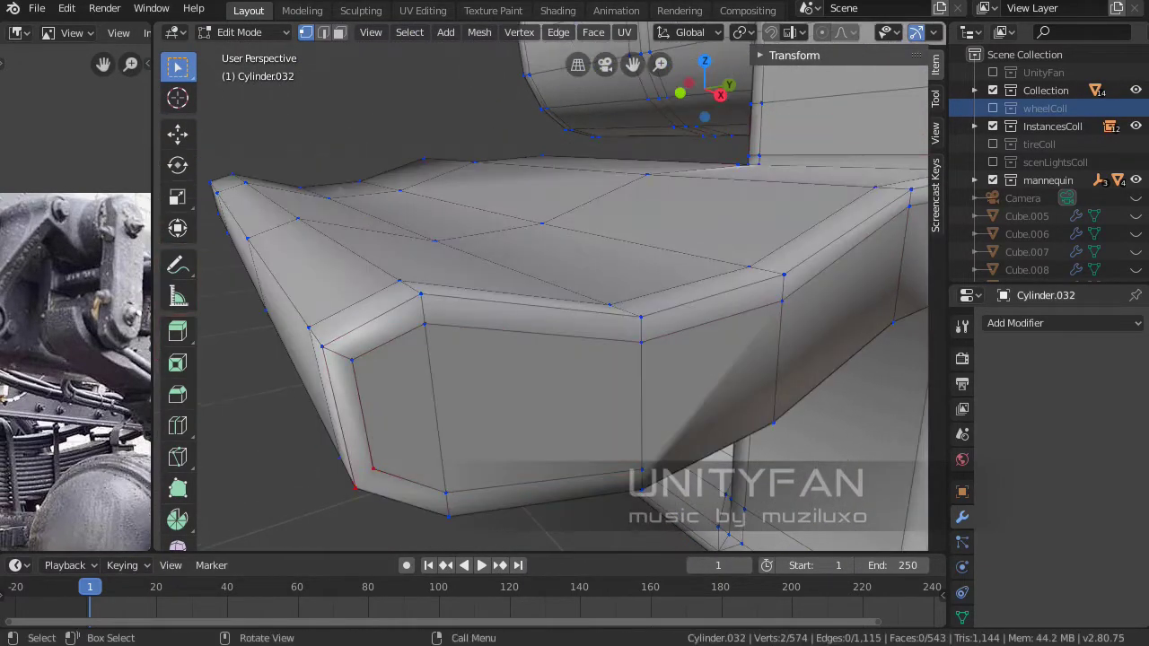
Knife-cut across the leg's side plate, then return to object mode.
{"action": "middle_click_drag", "start_coordinate": [503, 359], "coordinate": [380, 390]}
{"action": "key", "text": "k"}
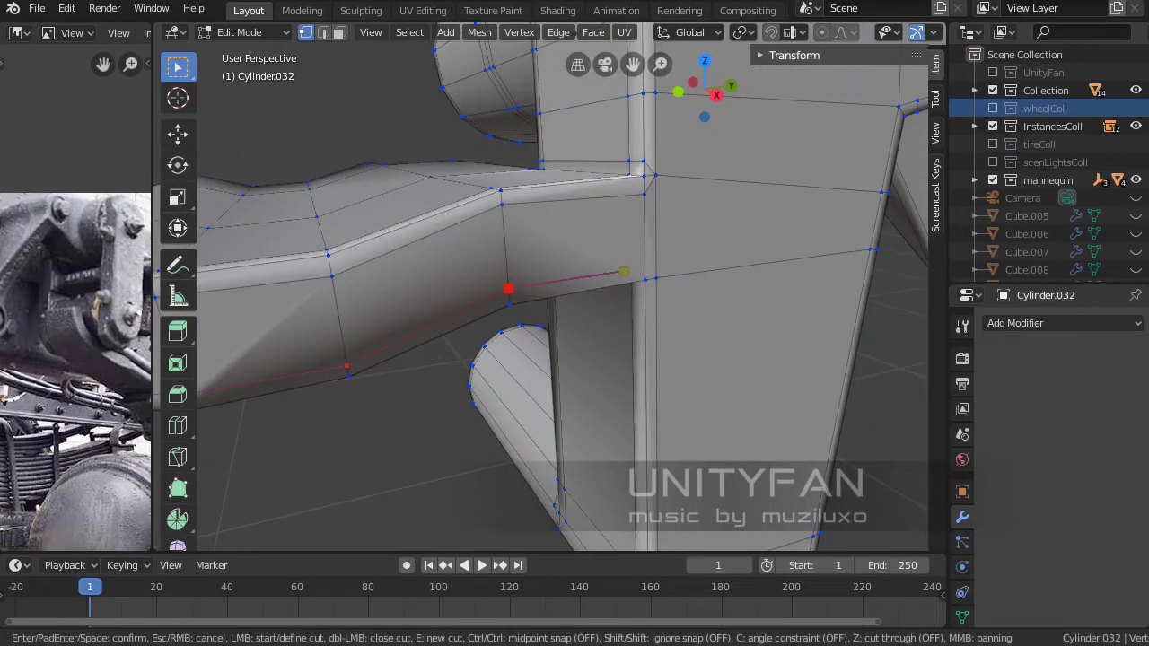
{"action": "mouse_move", "coordinate": [624, 271]}
{"action": "middle_mouse_down"}
{"action": "mouse_move", "coordinate": [569, 441]}
{"action": "mouse_move", "coordinate": [402, 360]}
{"action": "middle_mouse_up"}
{"action": "key", "text": "Return"}
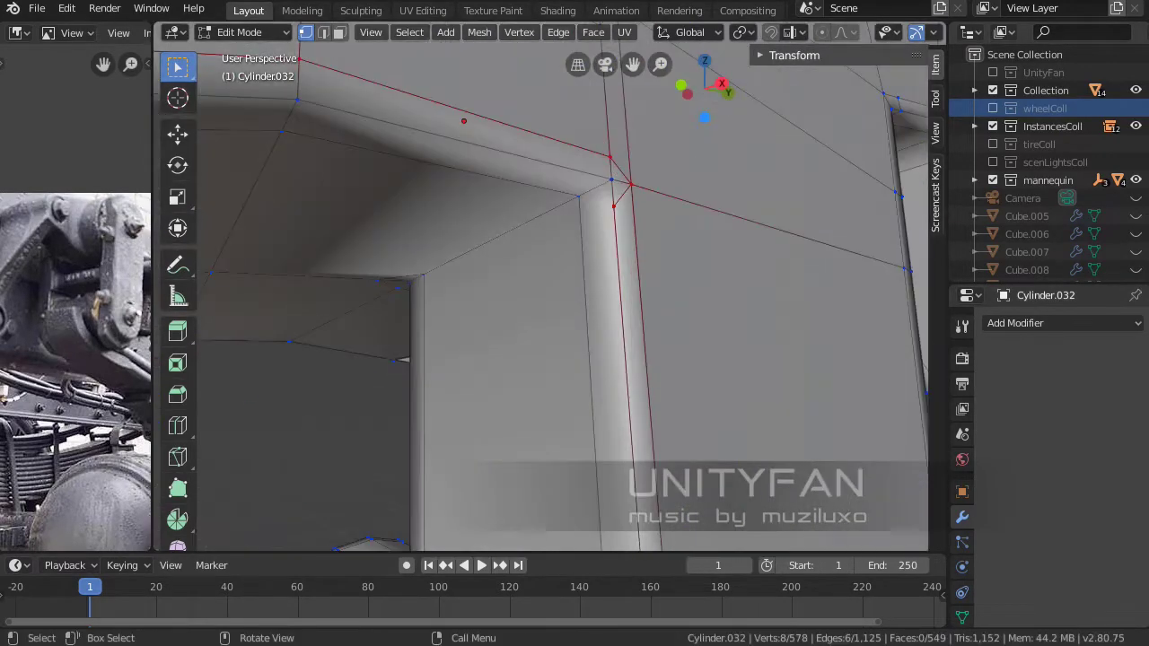
{"action": "mouse_move", "coordinate": [464, 120]}
{"action": "middle_mouse_down"}
{"action": "mouse_move", "coordinate": [443, 226]}
{"action": "mouse_move", "coordinate": [536, 225]}
{"action": "mouse_move", "coordinate": [613, 360]}
{"action": "mouse_move", "coordinate": [231, 349]}
{"action": "middle_mouse_up"}
{"action": "key", "text": "Return"}
{"action": "scroll", "coordinate": [602, 377], "scroll_direction": "down", "scroll_amount": 5}
{"action": "key", "text": "Tab"}
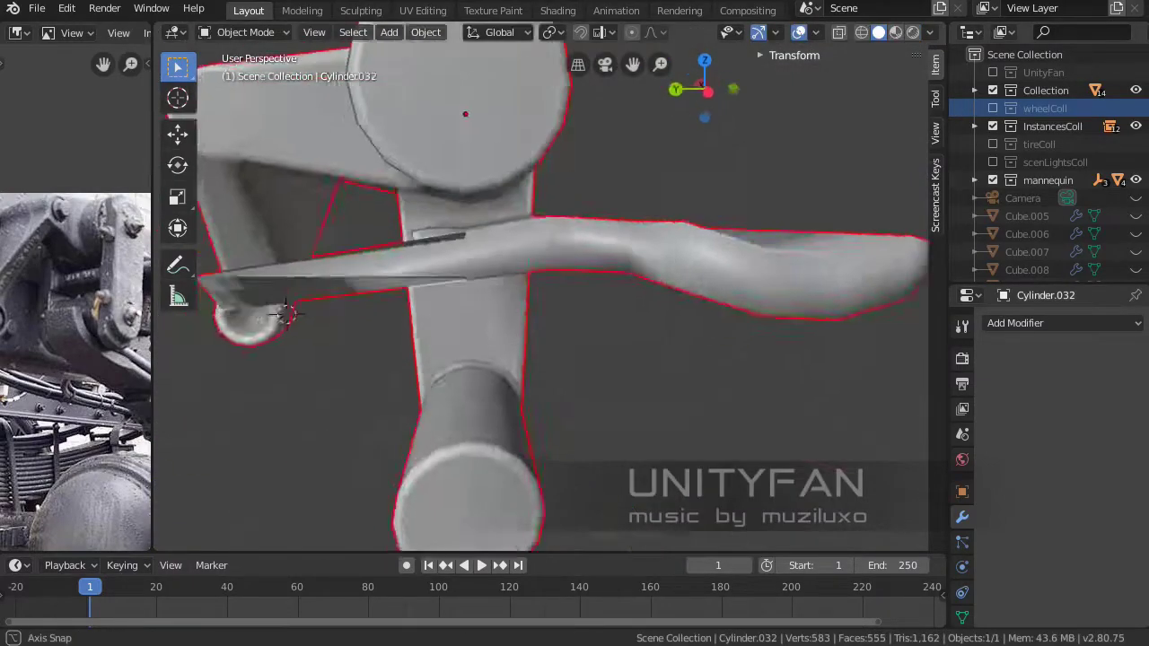
Dissolve the stray edges at the bracket's cylinder junction.
{"action": "key", "text": "Tab"}
{"action": "scroll", "coordinate": [539, 296], "scroll_direction": "up", "scroll_amount": 3}
{"action": "middle_click_drag", "start_coordinate": [538, 296], "coordinate": [556, 269]}
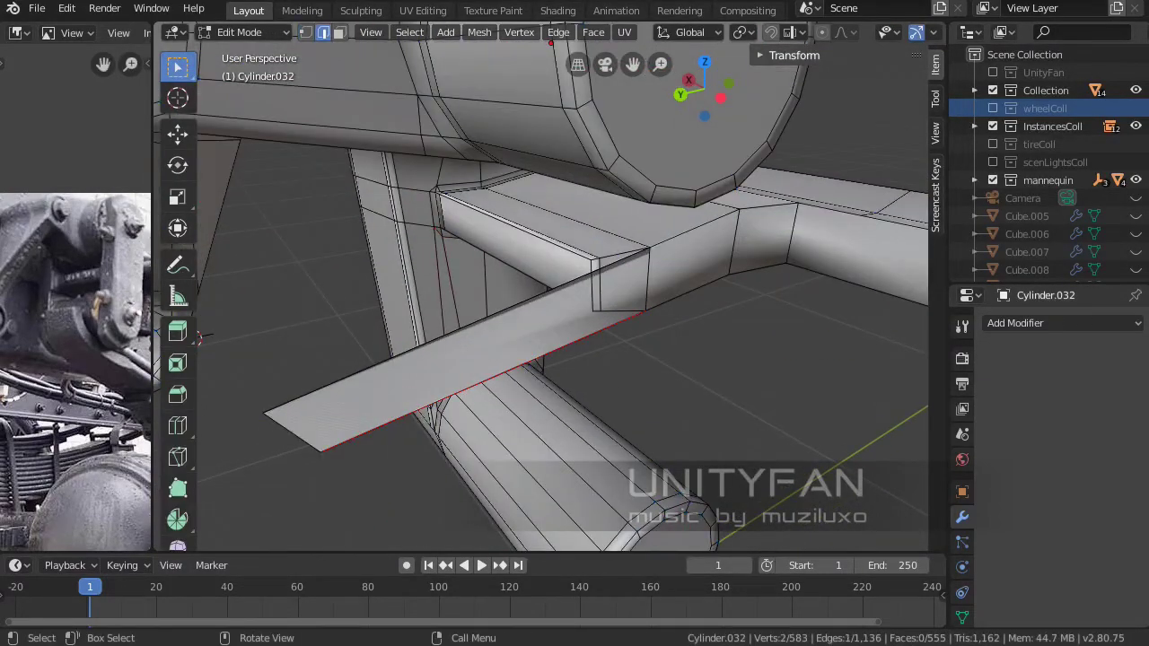
{"action": "key", "text": "x"}
{"action": "left_click", "coordinate": [224, 446]}
{"action": "mouse_move", "coordinate": [225, 446]}
{"action": "middle_mouse_down"}
{"action": "mouse_move", "coordinate": [382, 202]}
{"action": "mouse_move", "coordinate": [313, 314]}
{"action": "mouse_move", "coordinate": [359, 379]}
{"action": "mouse_move", "coordinate": [333, 342]}
{"action": "middle_mouse_up"}
{"action": "key", "text": "Tab"}
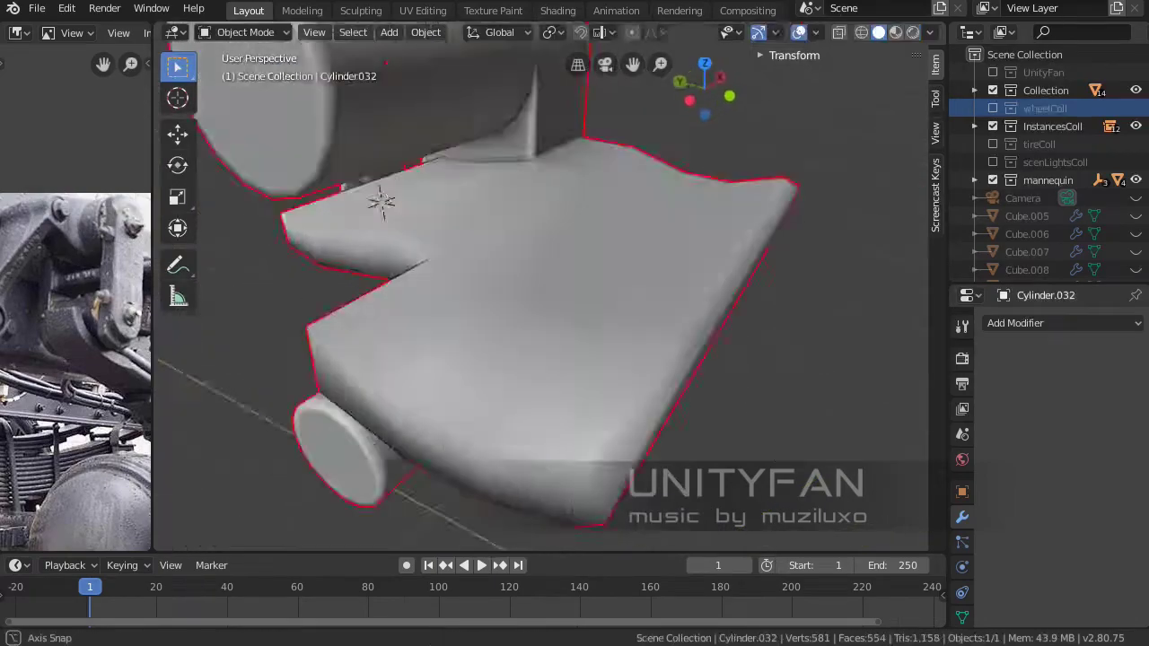
{"action": "scroll", "coordinate": [333, 341], "scroll_direction": "up", "scroll_amount": 3}
{"action": "key", "text": "Tab"}
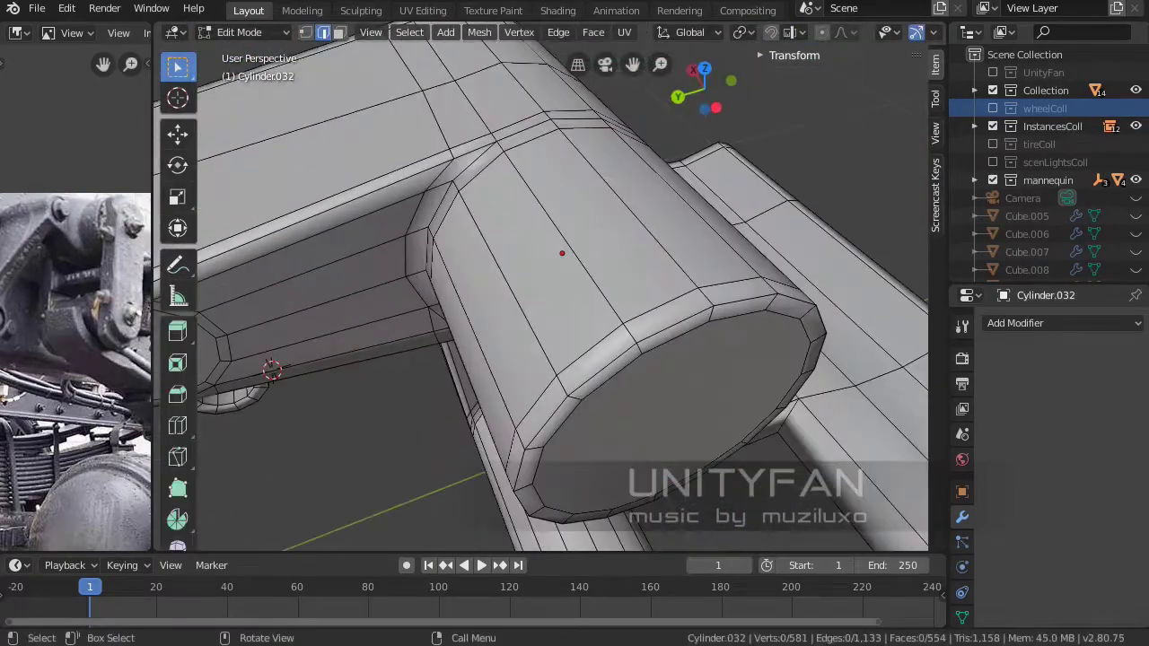
Knife-cut edges around the opening, including one to its top corner.
{"action": "mouse_move", "coordinate": [562, 254]}
{"action": "middle_mouse_down"}
{"action": "mouse_move", "coordinate": [503, 172]}
{"action": "mouse_move", "coordinate": [811, 236]}
{"action": "mouse_move", "coordinate": [900, 291]}
{"action": "mouse_move", "coordinate": [876, 516]}
{"action": "middle_mouse_up"}
{"action": "key", "text": "k"}
{"action": "mouse_move", "coordinate": [446, 416]}
{"action": "middle_mouse_down"}
{"action": "mouse_move", "coordinate": [628, 326]}
{"action": "mouse_move", "coordinate": [641, 405]}
{"action": "mouse_move", "coordinate": [672, 447]}
{"action": "mouse_move", "coordinate": [290, 207]}
{"action": "mouse_move", "coordinate": [500, 469]}
{"action": "mouse_move", "coordinate": [447, 186]}
{"action": "middle_mouse_up"}
{"action": "key", "text": "Return"}
{"action": "key", "text": "k"}
{"action": "left_click", "coordinate": [667, 370]}
{"action": "mouse_move", "coordinate": [667, 371]}
{"action": "middle_mouse_down"}
{"action": "mouse_move", "coordinate": [485, 324]}
{"action": "mouse_move", "coordinate": [539, 305]}
{"action": "mouse_move", "coordinate": [583, 323]}
{"action": "mouse_move", "coordinate": [511, 310]}
{"action": "middle_mouse_up"}
{"action": "key", "text": "Return"}
Knife-cut a line across the shelf's side extension.
{"action": "key", "text": "k"}
{"action": "scroll", "coordinate": [539, 306], "scroll_direction": "down", "scroll_amount": 5}
{"action": "scroll", "coordinate": [539, 305], "scroll_direction": "up", "scroll_amount": 5}
{"action": "left_click", "coordinate": [283, 274]}
{"action": "scroll", "coordinate": [526, 311], "scroll_direction": "down", "scroll_amount": 2}
{"action": "left_click", "coordinate": [511, 310]}
{"action": "mouse_move", "coordinate": [551, 225]}
{"action": "middle_mouse_down"}
{"action": "mouse_move", "coordinate": [583, 333]}
{"action": "mouse_move", "coordinate": [538, 305]}
{"action": "middle_mouse_up"}
{"action": "key", "text": "Return"}
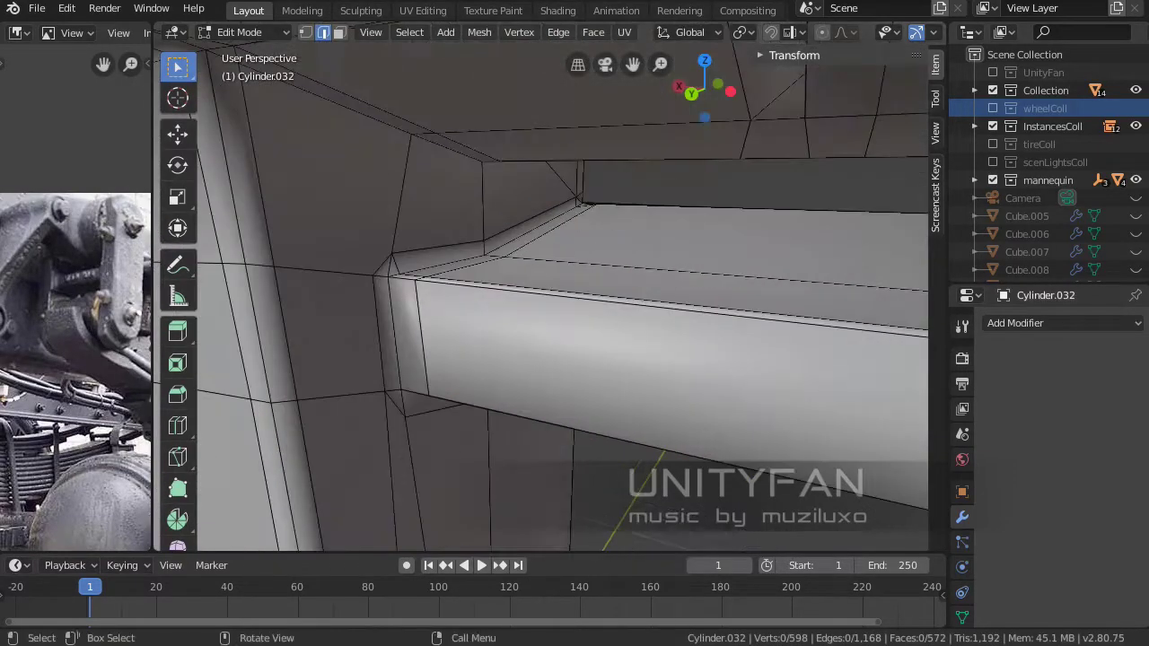
{"action": "scroll", "coordinate": [417, 297], "scroll_direction": "up", "scroll_amount": 2}
{"action": "middle_click_drag", "start_coordinate": [417, 297], "coordinate": [557, 284], "text": "shift"}
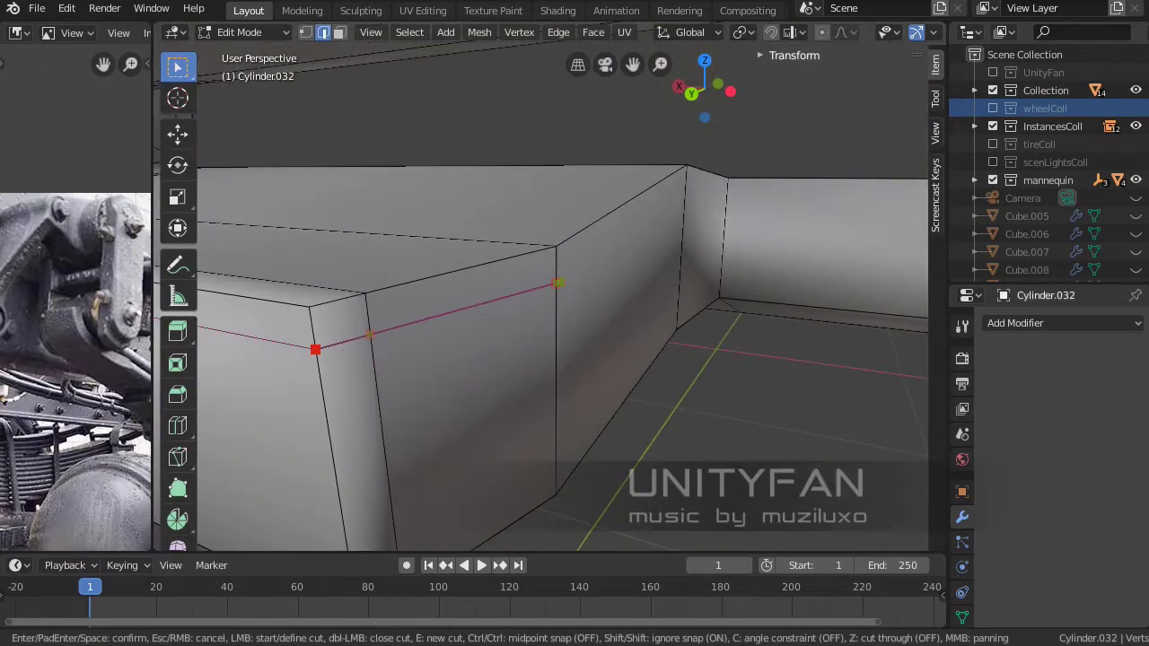
{"action": "key", "text": "Escape"}
Add knife cuts along the shelf corner, extending one up to the top corner.
{"action": "middle_click_drag", "start_coordinate": [371, 335], "coordinate": [404, 269]}
{"action": "scroll", "coordinate": [404, 269], "scroll_direction": "up", "scroll_amount": 3}
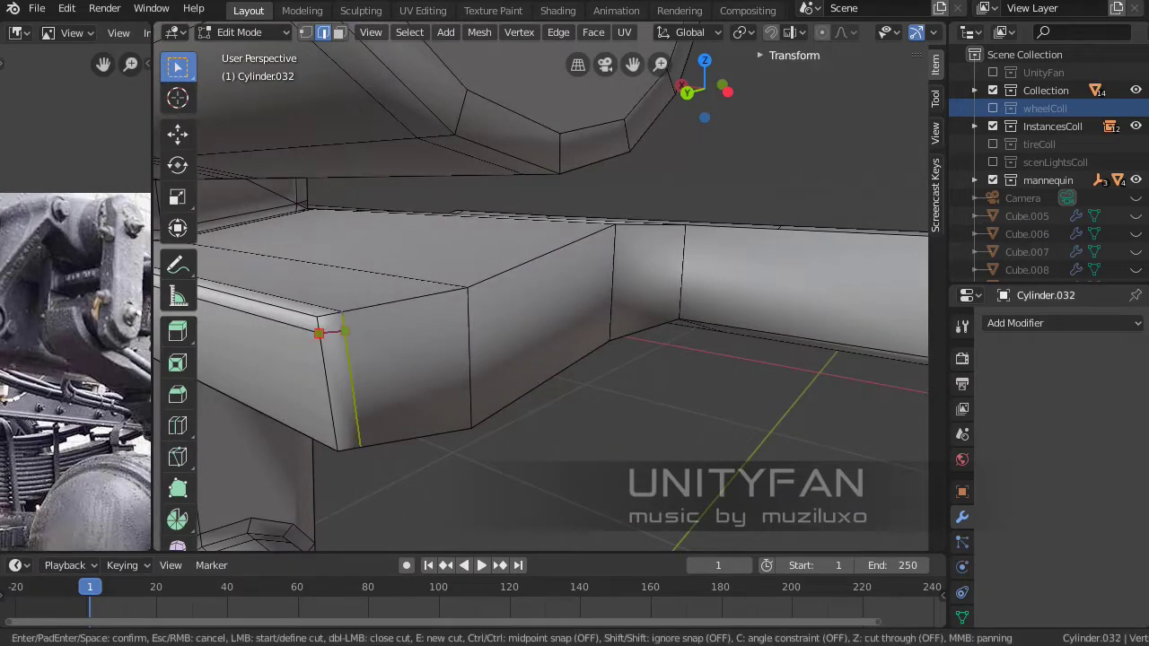
{"action": "middle_click_drag", "start_coordinate": [345, 332], "coordinate": [404, 305]}
{"action": "mouse_move", "coordinate": [553, 302]}
{"action": "middle_mouse_down"}
{"action": "mouse_move", "coordinate": [627, 346]}
{"action": "mouse_move", "coordinate": [467, 315]}
{"action": "middle_mouse_up"}
{"action": "key", "text": "Return"}
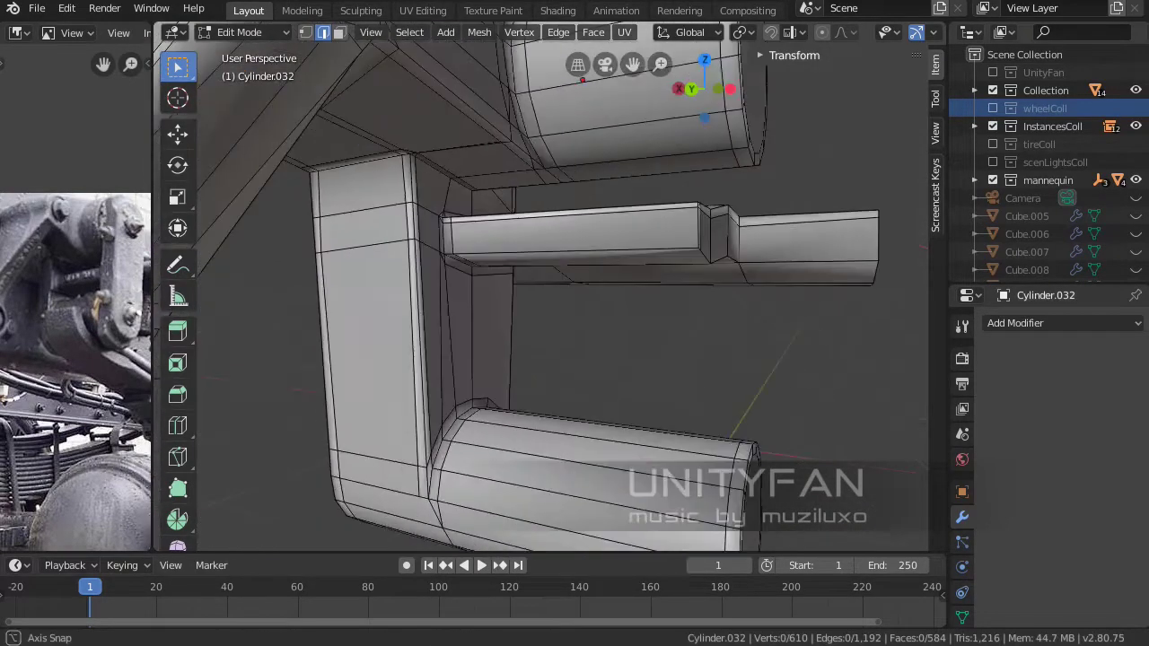
{"action": "scroll", "coordinate": [467, 314], "scroll_direction": "up", "scroll_amount": 3}
{"action": "middle_click_drag", "start_coordinate": [616, 387], "coordinate": [556, 391]}
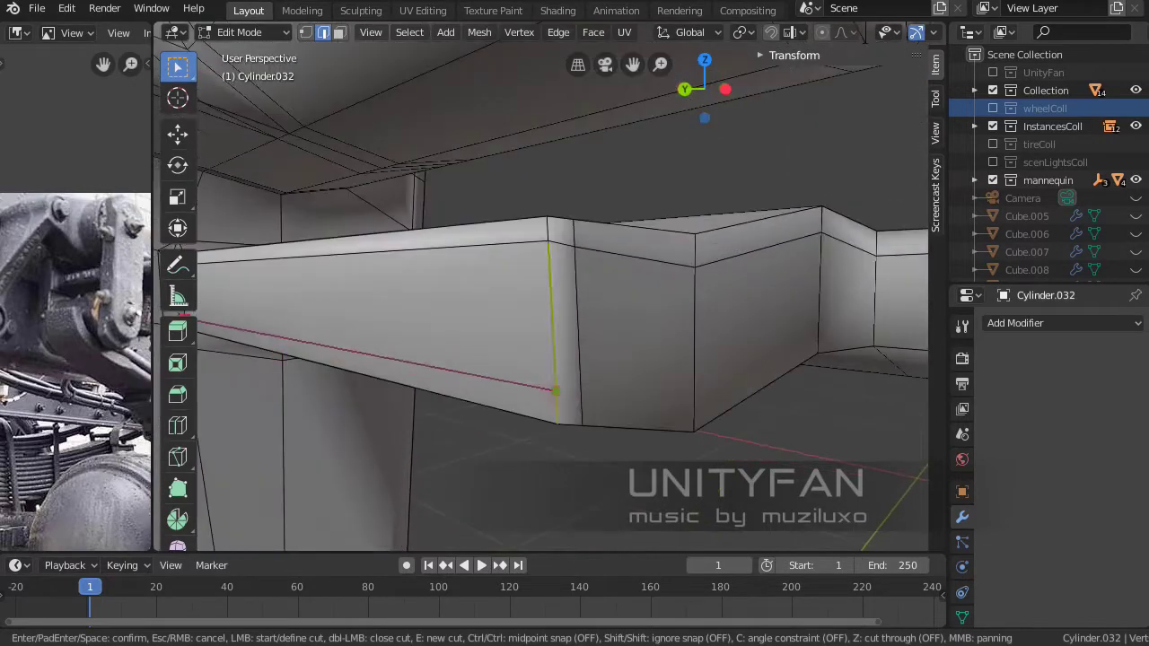
{"action": "key", "text": "Return"}
{"action": "middle_click_drag", "start_coordinate": [694, 405], "coordinate": [503, 359]}
{"action": "scroll", "coordinate": [503, 359], "scroll_direction": "up", "scroll_amount": 3}
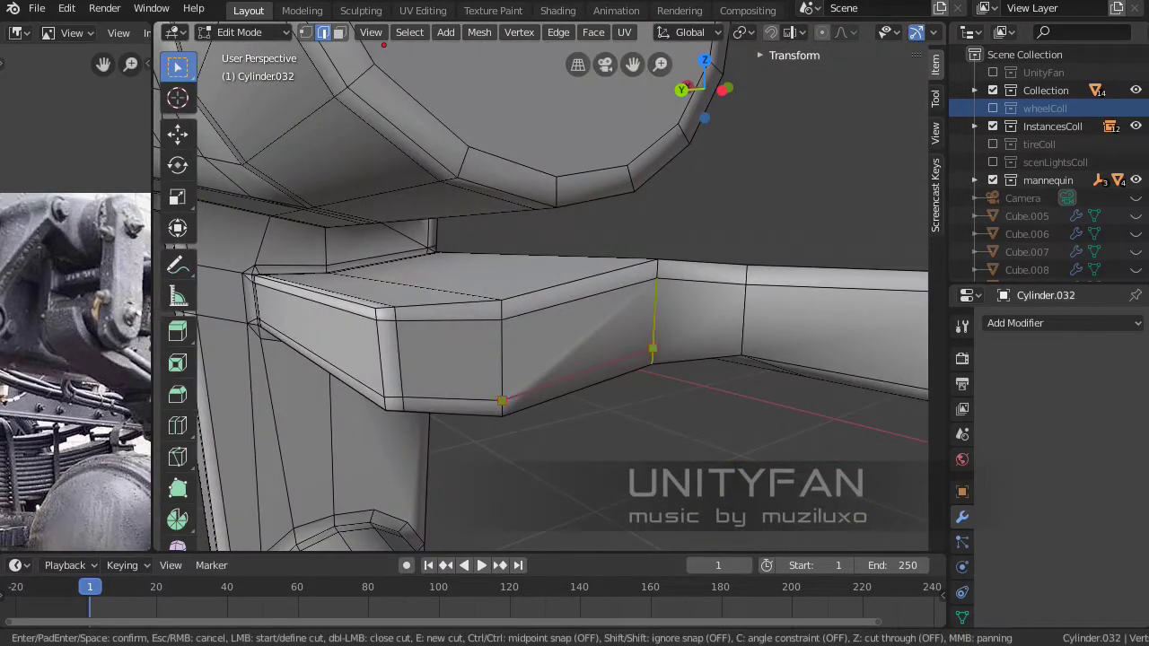
{"action": "middle_click_drag", "start_coordinate": [653, 348], "coordinate": [468, 411]}
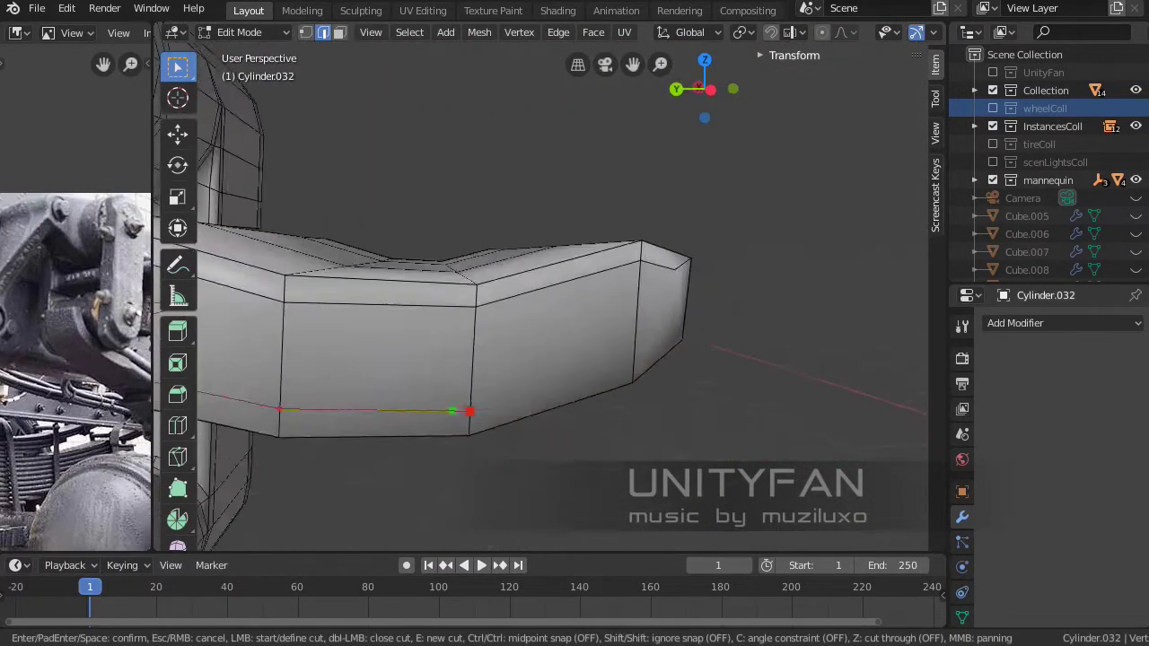
{"action": "scroll", "coordinate": [451, 410], "scroll_direction": "up", "scroll_amount": 2}
{"action": "left_click", "coordinate": [739, 254]}
{"action": "key", "text": "Return"}
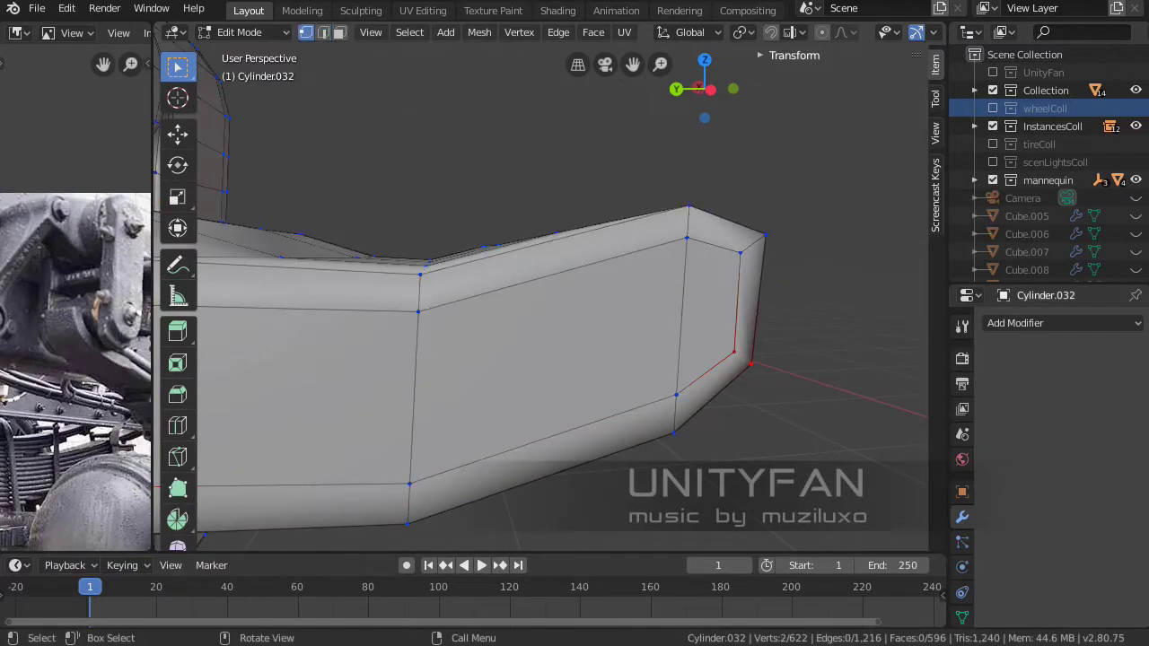
Nudge a shelf vertex with G and make one more knife cut on the bracket.
{"action": "scroll", "coordinate": [539, 314], "scroll_direction": "down", "scroll_amount": 3}
{"action": "middle_click_drag", "start_coordinate": [539, 314], "coordinate": [583, 270]}
{"action": "key", "text": "g"}
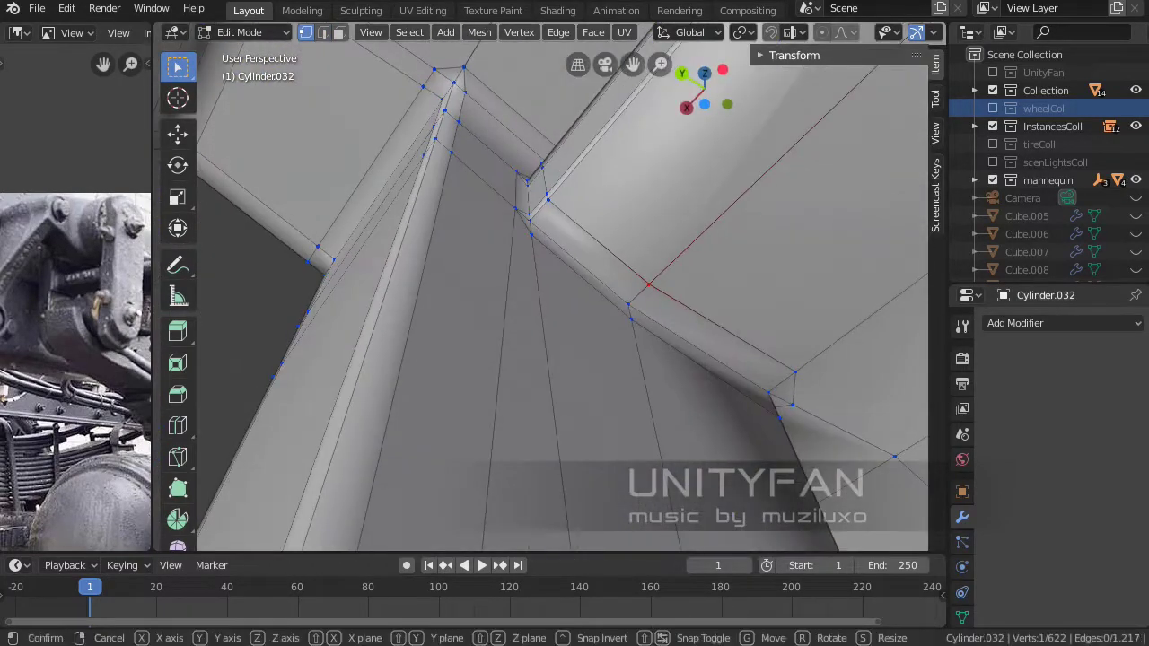
{"action": "key", "text": "Escape"}
{"action": "scroll", "coordinate": [539, 287], "scroll_direction": "down", "scroll_amount": 3}
{"action": "scroll", "coordinate": [539, 287], "scroll_direction": "up", "scroll_amount": 3}
{"action": "scroll", "coordinate": [501, 414], "scroll_direction": "up", "scroll_amount": 2}
{"action": "key", "text": "k"}
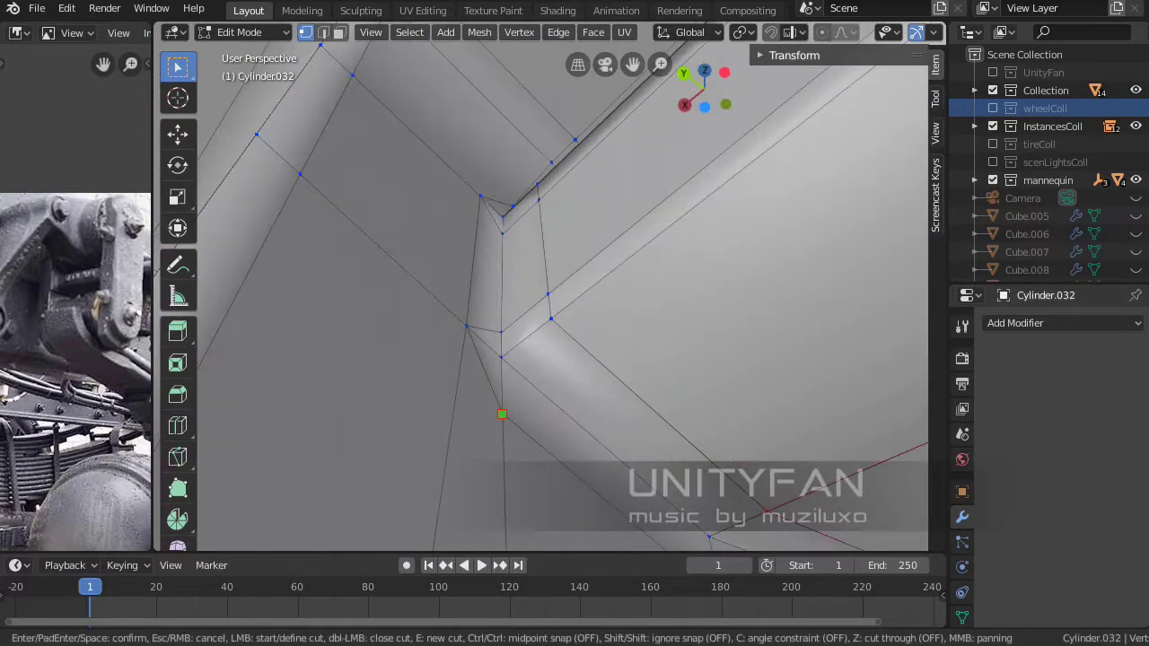
{"action": "scroll", "coordinate": [587, 351], "scroll_direction": "down", "scroll_amount": 5}
{"action": "key", "text": "Return"}
{"action": "middle_click_drag", "start_coordinate": [629, 270], "coordinate": [690, 219]}
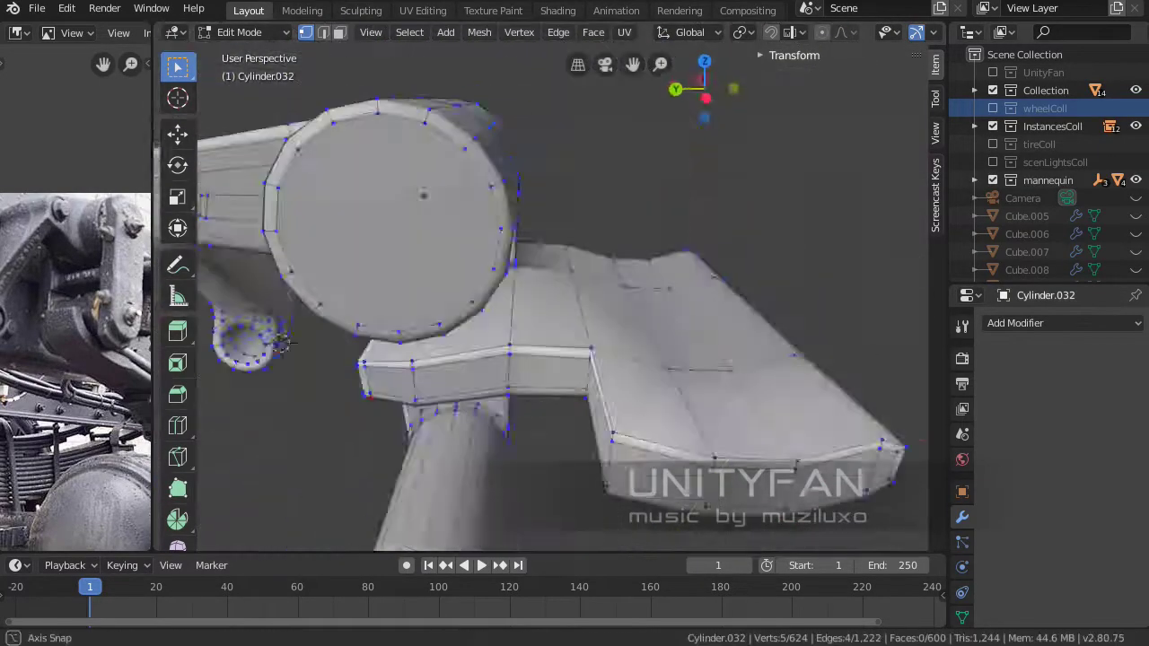
Add a loop cut across the shelf and slide it into position.
{"action": "scroll", "coordinate": [690, 219], "scroll_direction": "up", "scroll_amount": 2}
{"action": "key", "text": "ctrl+r"}
{"action": "left_click", "coordinate": [526, 312]}
{"action": "middle_click_drag", "start_coordinate": [525, 311], "coordinate": [495, 285]}
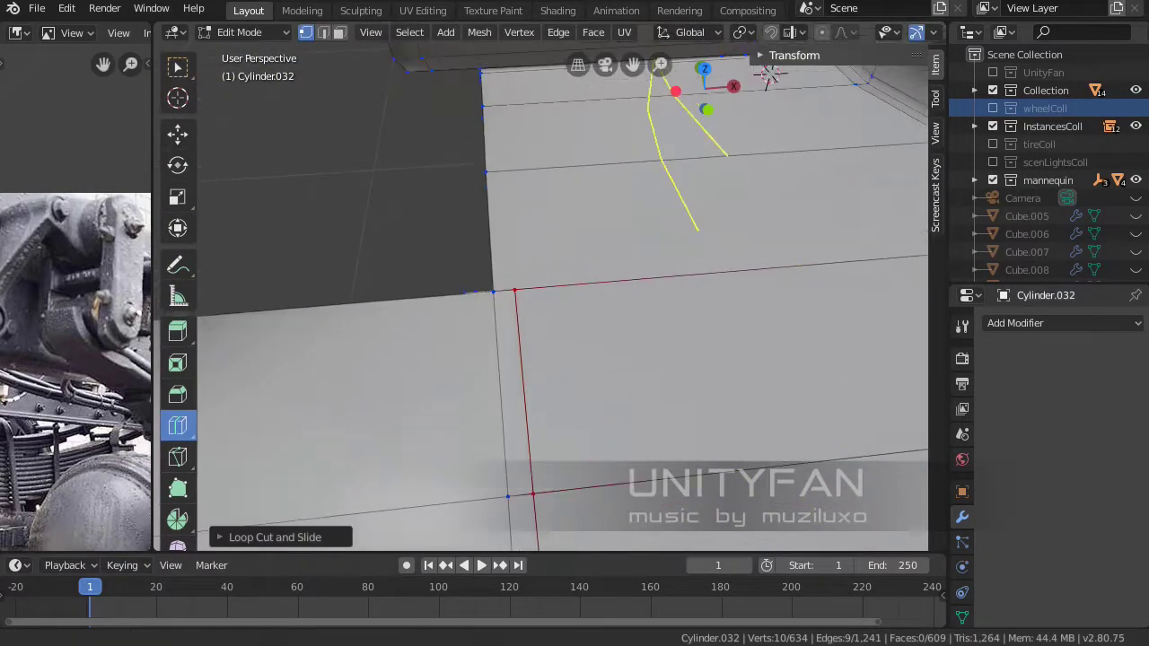
{"action": "left_click", "coordinate": [494, 286]}
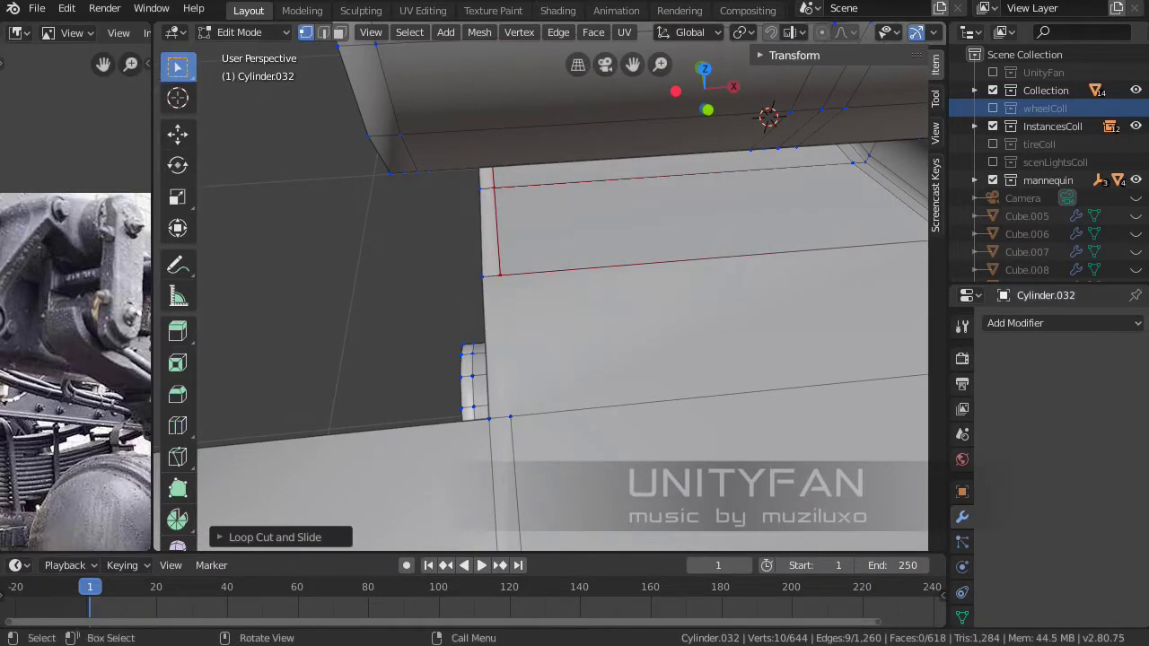
{"action": "mouse_move", "coordinate": [539, 315]}
{"action": "middle_mouse_down"}
{"action": "mouse_move", "coordinate": [583, 296]}
{"action": "mouse_move", "coordinate": [557, 323]}
{"action": "middle_mouse_up"}
Knife-cut new edges at the shelf's inner corner.
{"action": "scroll", "coordinate": [492, 390], "scroll_direction": "up", "scroll_amount": 3}
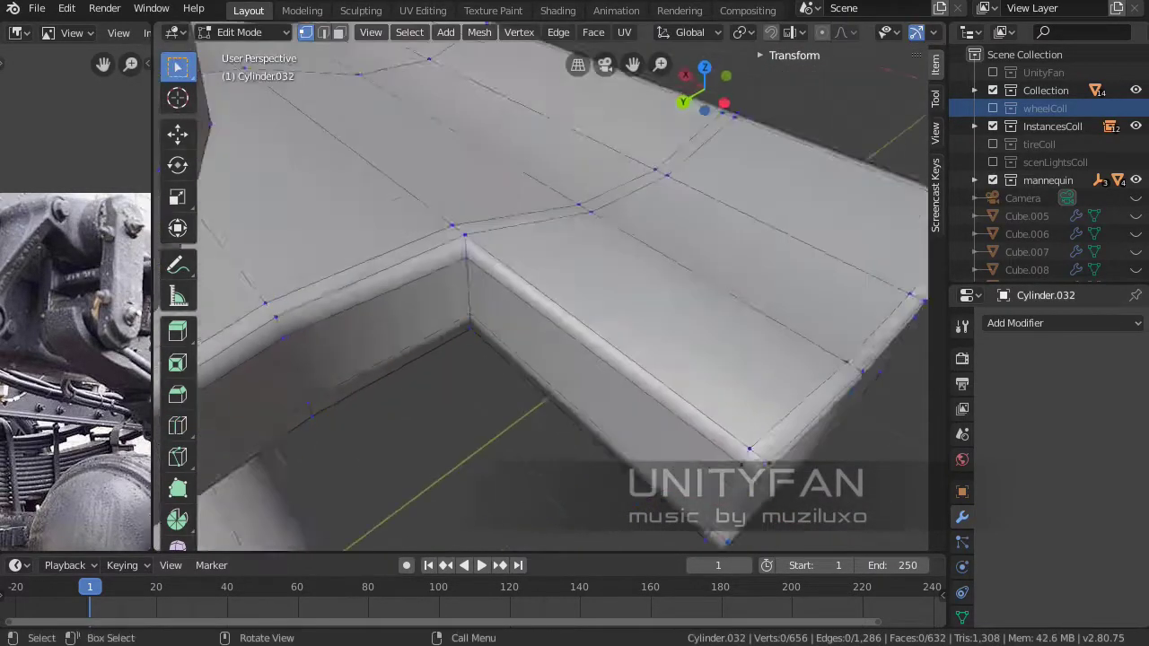
{"action": "scroll", "coordinate": [492, 389], "scroll_direction": "up", "scroll_amount": 2}
{"action": "key", "text": "k"}
{"action": "middle_click_drag", "start_coordinate": [440, 262], "coordinate": [501, 338]}
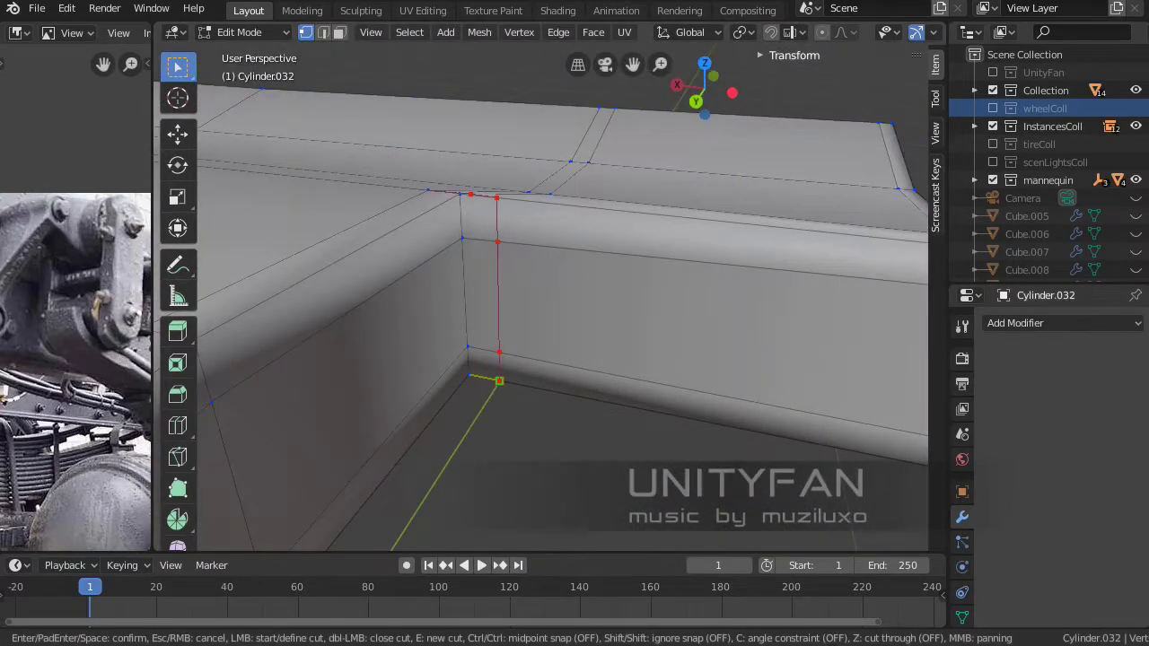
{"action": "key", "text": "Return"}
{"action": "mouse_move", "coordinate": [503, 404]}
{"action": "middle_mouse_down"}
{"action": "mouse_move", "coordinate": [503, 224]}
{"action": "mouse_move", "coordinate": [503, 377]}
{"action": "middle_mouse_up"}
{"action": "scroll", "coordinate": [486, 271], "scroll_direction": "down", "scroll_amount": 2}
{"action": "key", "text": "Return"}
Finish the corner cuts from below and return to object mode to view the bracket.
{"action": "scroll", "coordinate": [502, 225], "scroll_direction": "down", "scroll_amount": 3}
{"action": "scroll", "coordinate": [503, 377], "scroll_direction": "up", "scroll_amount": 3}
{"action": "mouse_move", "coordinate": [500, 434]}
{"action": "middle_mouse_down"}
{"action": "mouse_move", "coordinate": [484, 377]}
{"action": "mouse_move", "coordinate": [441, 363]}
{"action": "middle_mouse_up"}
{"action": "key", "text": "Return"}
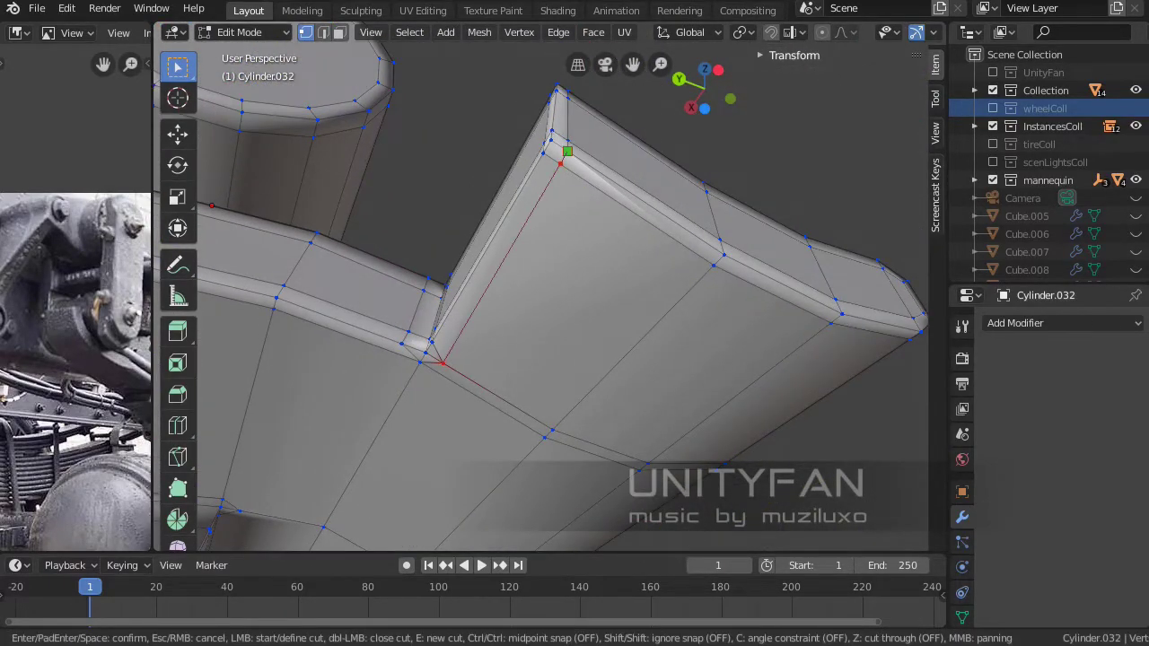
{"action": "key", "text": "Return"}
{"action": "scroll", "coordinate": [568, 151], "scroll_direction": "down", "scroll_amount": 3}
{"action": "key", "text": "Tab"}
{"action": "middle_click_drag", "start_coordinate": [568, 151], "coordinate": [503, 260]}
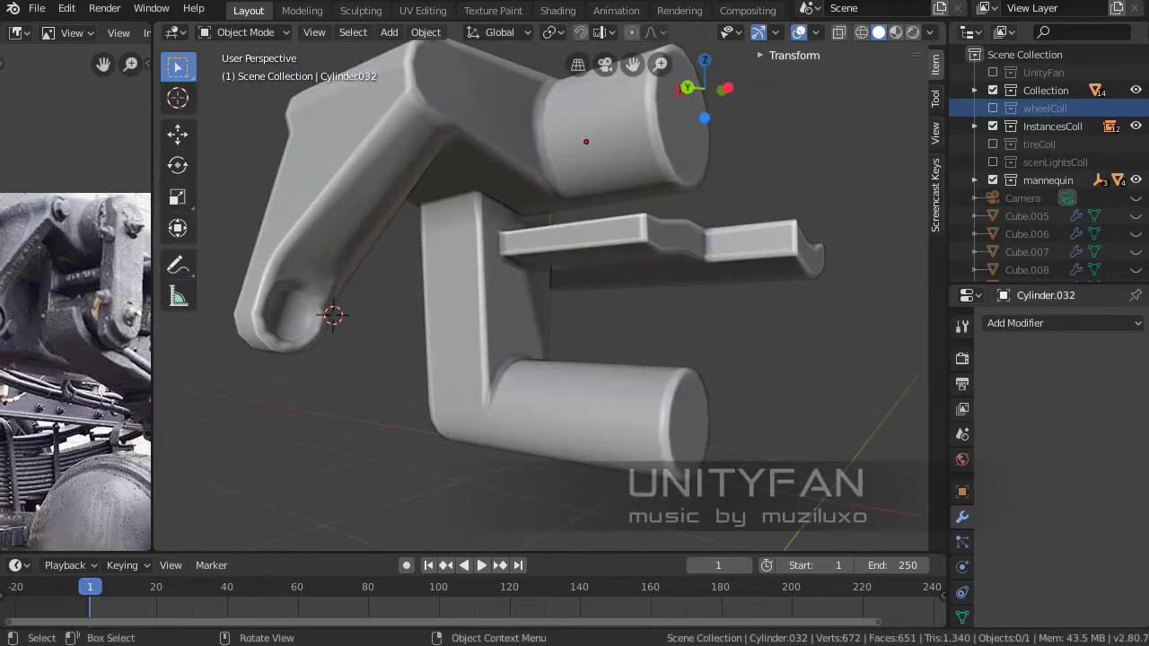
Widen the reference photo and exit local view, showing all truck objects with nothing selected.
{"action": "left_click_drag", "start_coordinate": [152, 360], "coordinate": [342, 359]}
{"action": "middle_click_drag", "start_coordinate": [170, 404], "coordinate": [171, 314]}
{"action": "key", "text": "KP_Divide"}
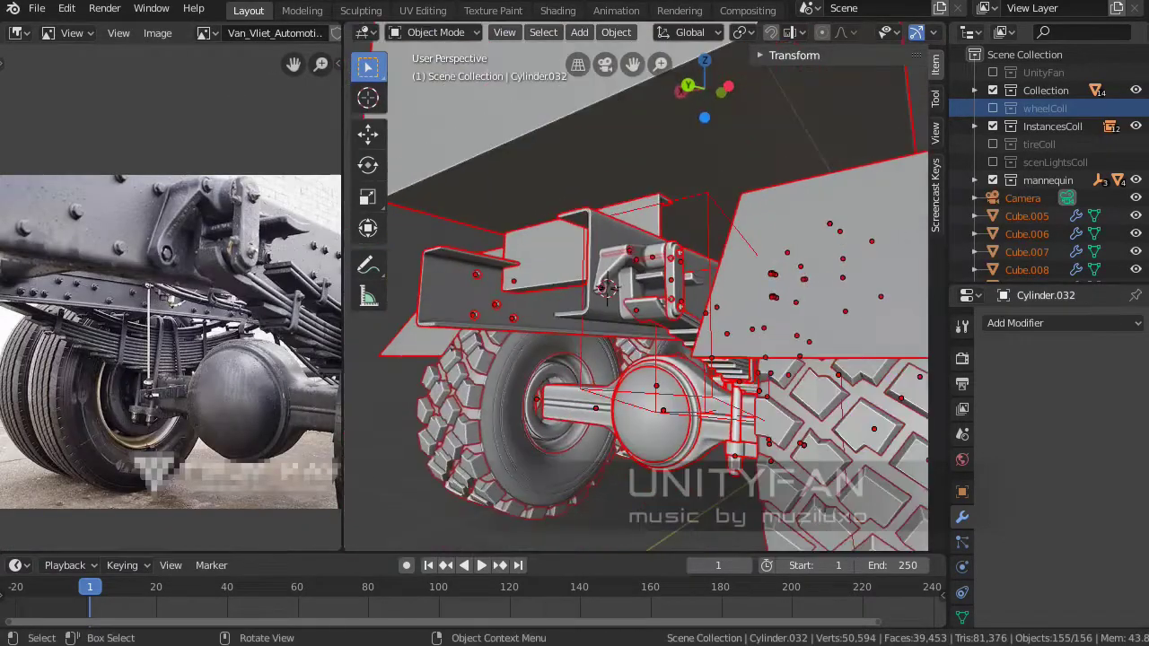
{"action": "key", "text": "alt+a"}
{"action": "scroll", "coordinate": [628, 296], "scroll_direction": "up", "scroll_amount": 2}
{"action": "middle_click_drag", "start_coordinate": [628, 288], "coordinate": [628, 242], "text": "shift"}
Zoom in on the suspension, select Plane.006, and open the Pivot Point dropdown.
{"action": "mouse_move", "coordinate": [343, 359]}
{"action": "left_mouse_down"}
{"action": "mouse_move", "coordinate": [279, 359]}
{"action": "mouse_move", "coordinate": [405, 360]}
{"action": "left_mouse_up"}
{"action": "scroll", "coordinate": [604, 297], "scroll_direction": "up", "scroll_amount": 2}
{"action": "scroll", "coordinate": [604, 297], "scroll_direction": "up", "scroll_amount": 3}
{"action": "scroll", "coordinate": [604, 296], "scroll_direction": "up", "scroll_amount": 2}
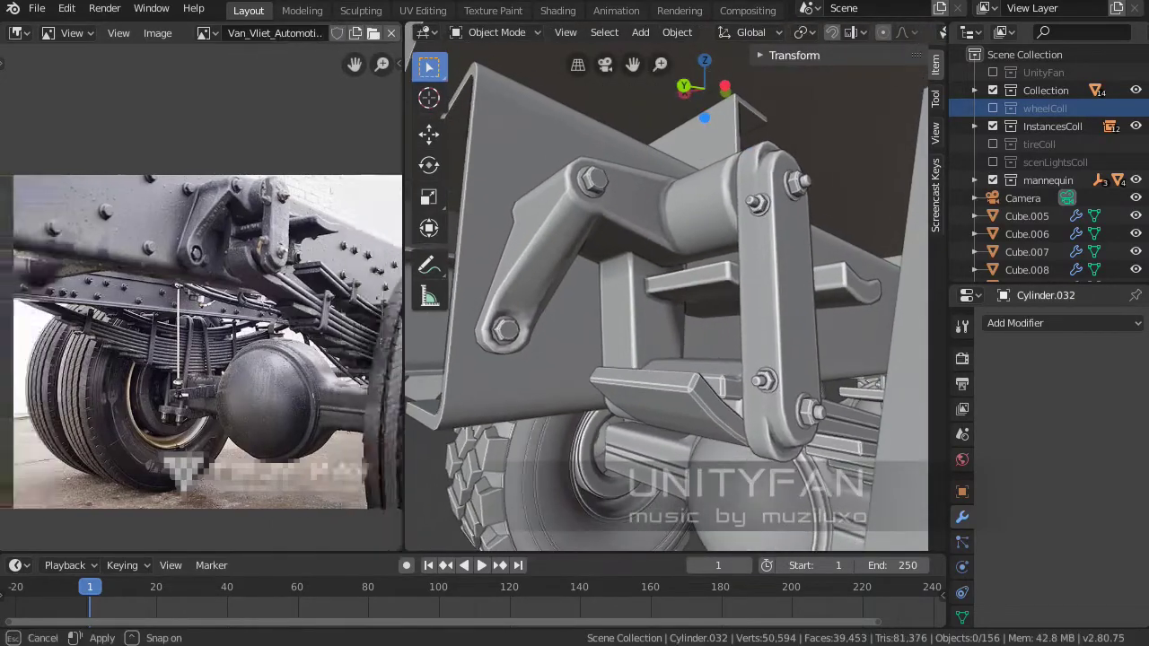
{"action": "scroll", "coordinate": [198, 359], "scroll_direction": "up", "scroll_amount": 3}
{"action": "mouse_move", "coordinate": [664, 315]}
{"action": "middle_mouse_down"}
{"action": "mouse_move", "coordinate": [683, 297]}
{"action": "mouse_move", "coordinate": [647, 269]}
{"action": "mouse_move", "coordinate": [682, 305]}
{"action": "middle_mouse_up"}
{"action": "scroll", "coordinate": [646, 269], "scroll_direction": "up", "scroll_amount": 2}
{"action": "left_click", "coordinate": [575, 269]}
{"action": "left_click", "coordinate": [806, 32]}
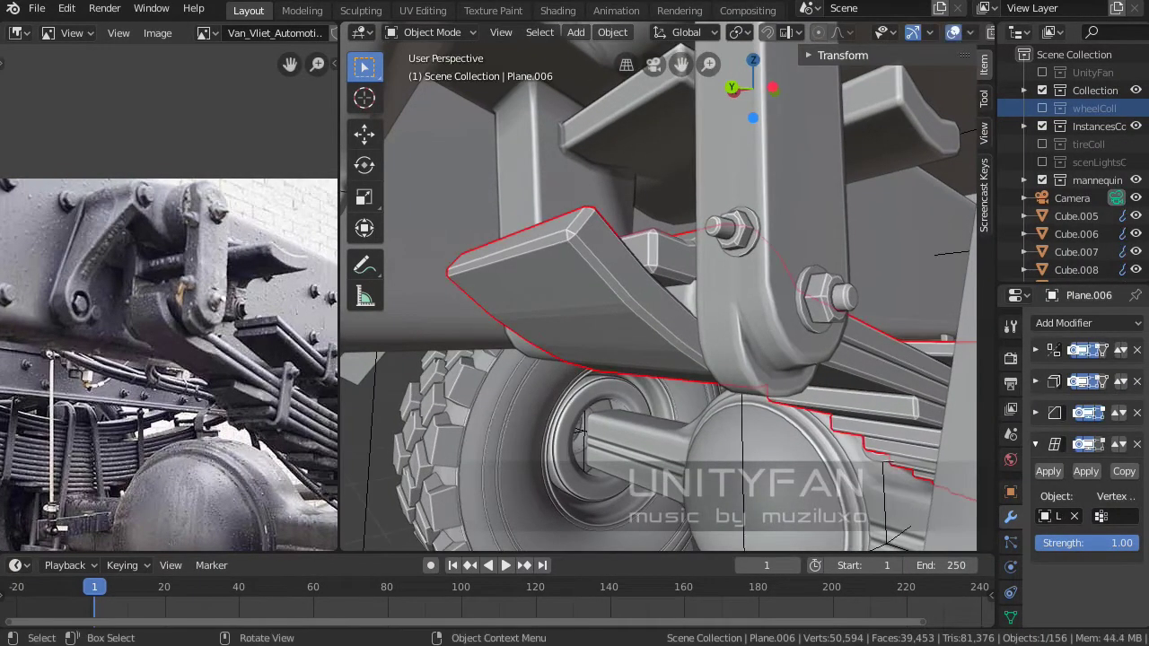
Raise an edge of the Plane.006 spring plate slightly along the Z axis.
{"action": "key", "text": "Tab"}
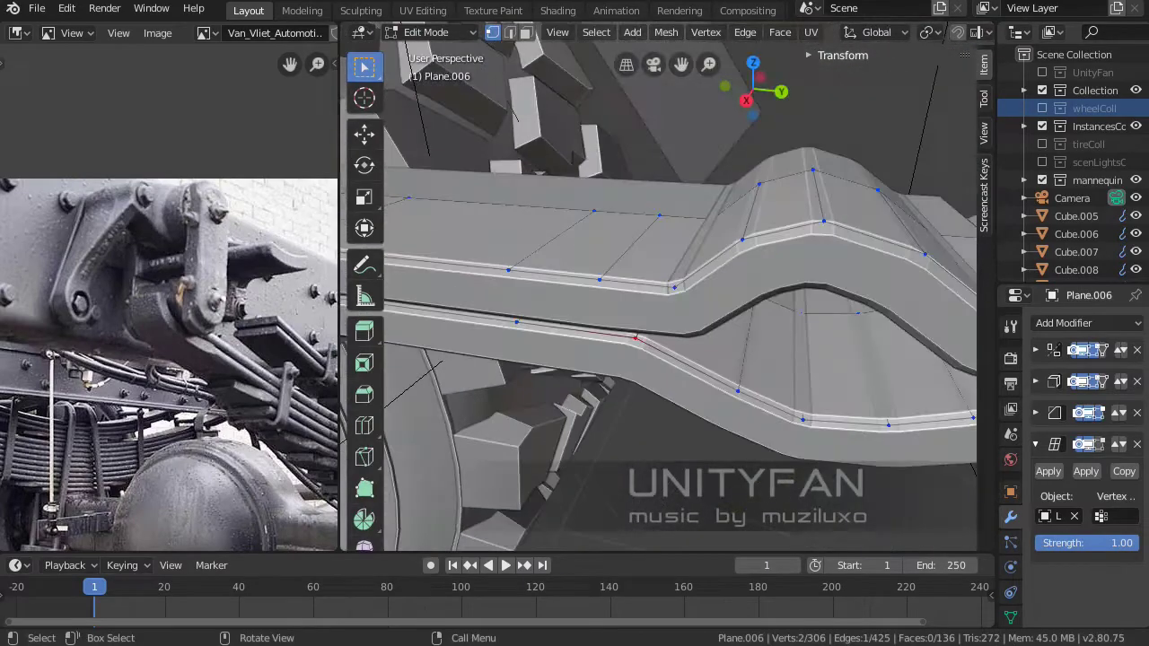
{"action": "key", "text": "g"}
{"action": "key", "text": "z"}
{"action": "key", "text": "Return"}
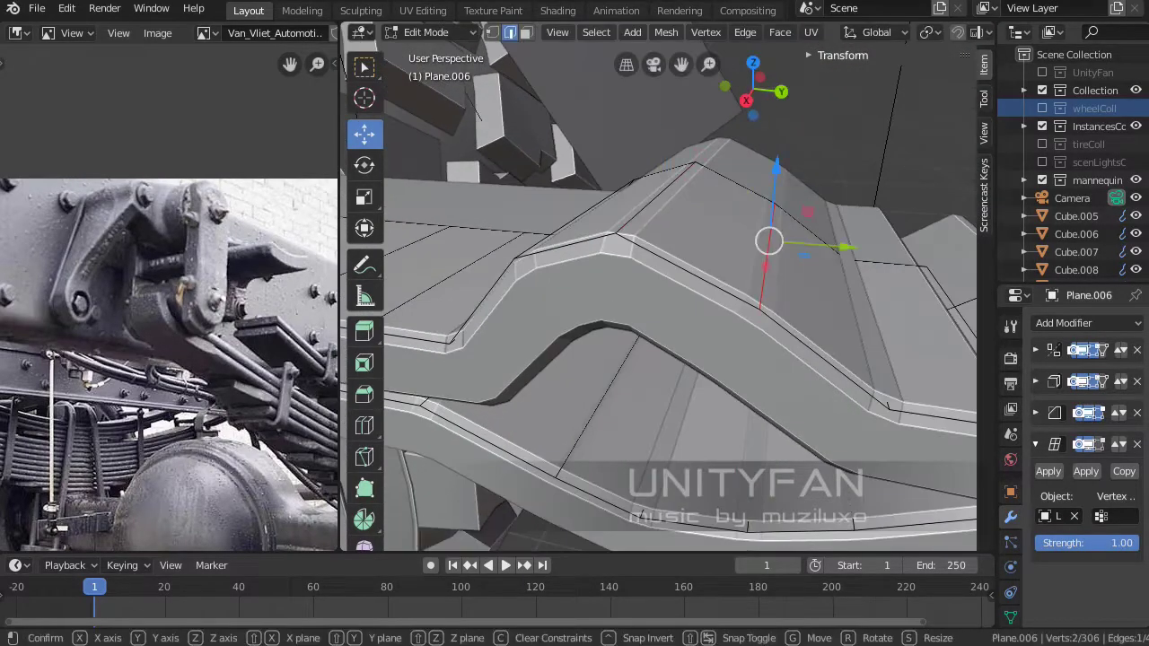
{"action": "middle_click_drag", "start_coordinate": [665, 296], "coordinate": [718, 269]}
{"action": "key", "text": "Return"}
{"action": "mouse_move", "coordinate": [665, 297]}
{"action": "middle_mouse_down"}
{"action": "mouse_move", "coordinate": [701, 215]}
{"action": "mouse_move", "coordinate": [683, 260]}
{"action": "middle_mouse_up"}
{"action": "key", "text": "g"}
{"action": "key", "text": "z"}
{"action": "key", "text": "Tab"}
Select bracket Cylinder.031, widen the reference photo, and zoom out to the whole truck side.
{"action": "scroll", "coordinate": [665, 296], "scroll_direction": "up", "scroll_amount": 3}
{"action": "left_click", "coordinate": [653, 225]}
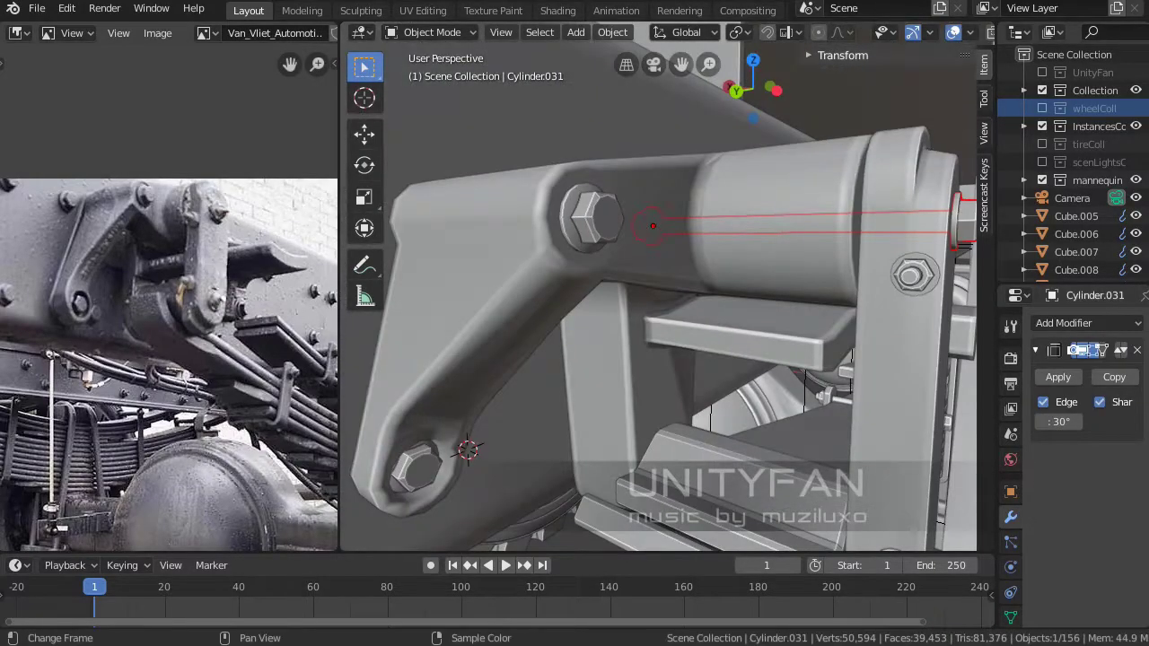
{"action": "middle_click_drag", "start_coordinate": [171, 359], "coordinate": [171, 384]}
{"action": "middle_click_drag", "start_coordinate": [665, 296], "coordinate": [628, 269]}
{"action": "scroll", "coordinate": [665, 297], "scroll_direction": "down", "scroll_amount": 3}
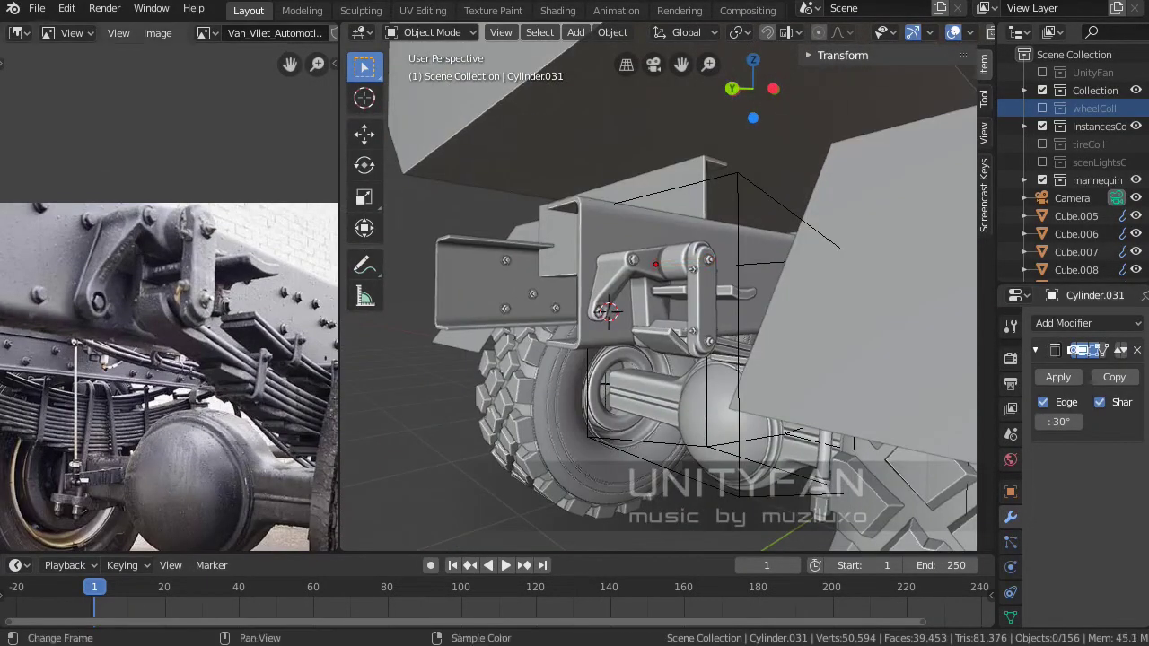
{"action": "left_click_drag", "start_coordinate": [340, 269], "coordinate": [458, 269]}
{"action": "middle_click_drag", "start_coordinate": [718, 314], "coordinate": [850, 440]}
{"action": "scroll", "coordinate": [851, 440], "scroll_direction": "down", "scroll_amount": 4}
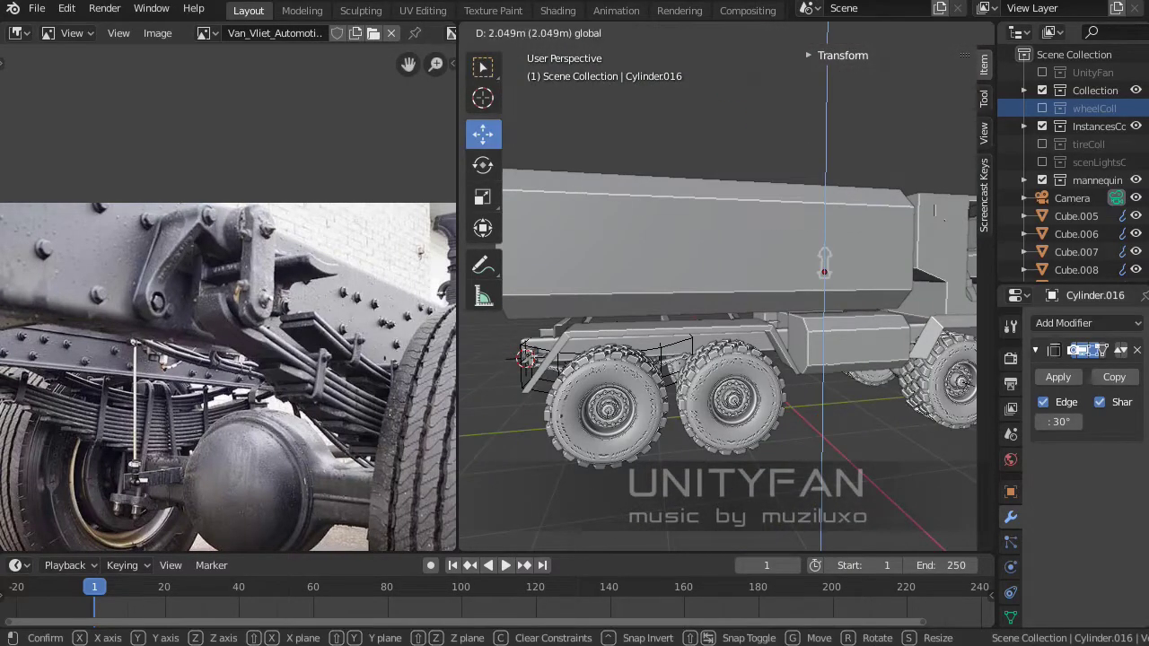
Select faces on the cab body Cube.002's side and separate them into their own object.
{"action": "scroll", "coordinate": [718, 287], "scroll_direction": "up", "scroll_amount": 5}
{"action": "left_click", "coordinate": [683, 296]}
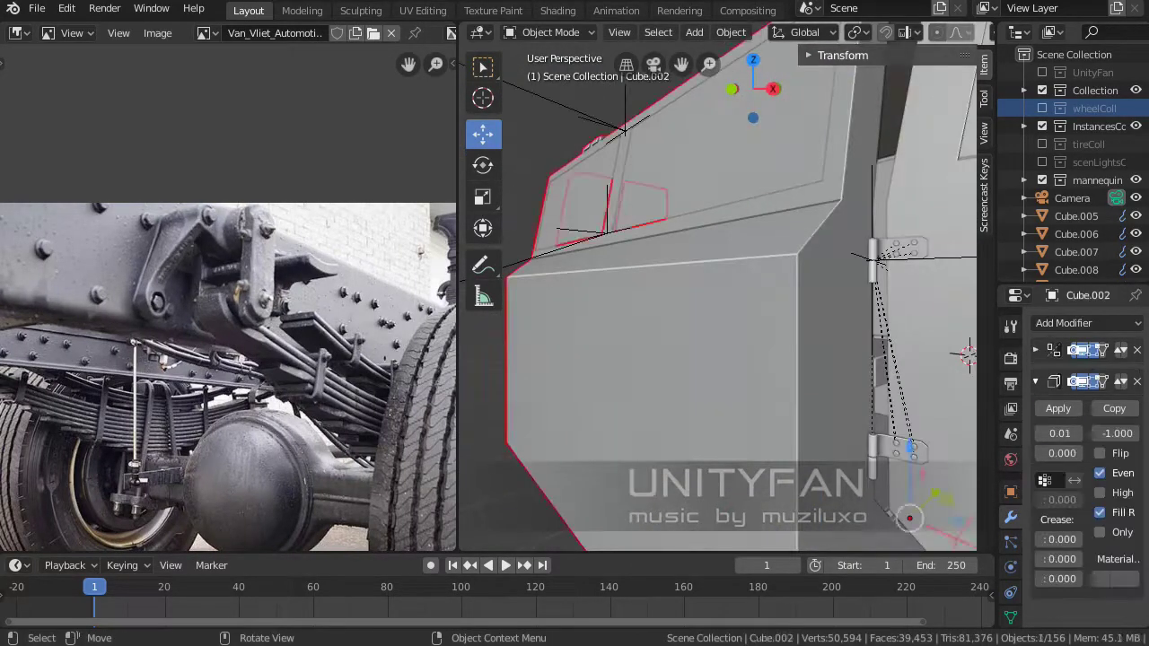
{"action": "key", "text": "Tab"}
{"action": "key", "text": "3"}
{"action": "left_click", "coordinate": [682, 332]}
{"action": "left_click", "coordinate": [628, 323]}
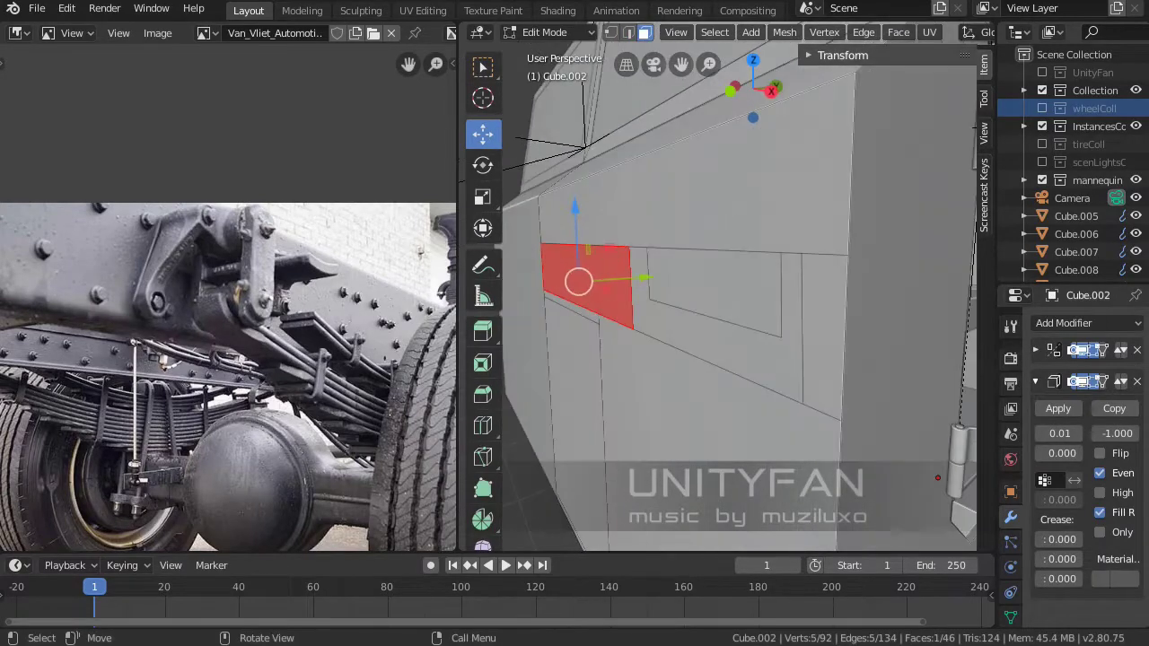
{"action": "middle_click_drag", "start_coordinate": [764, 359], "coordinate": [853, 360]}
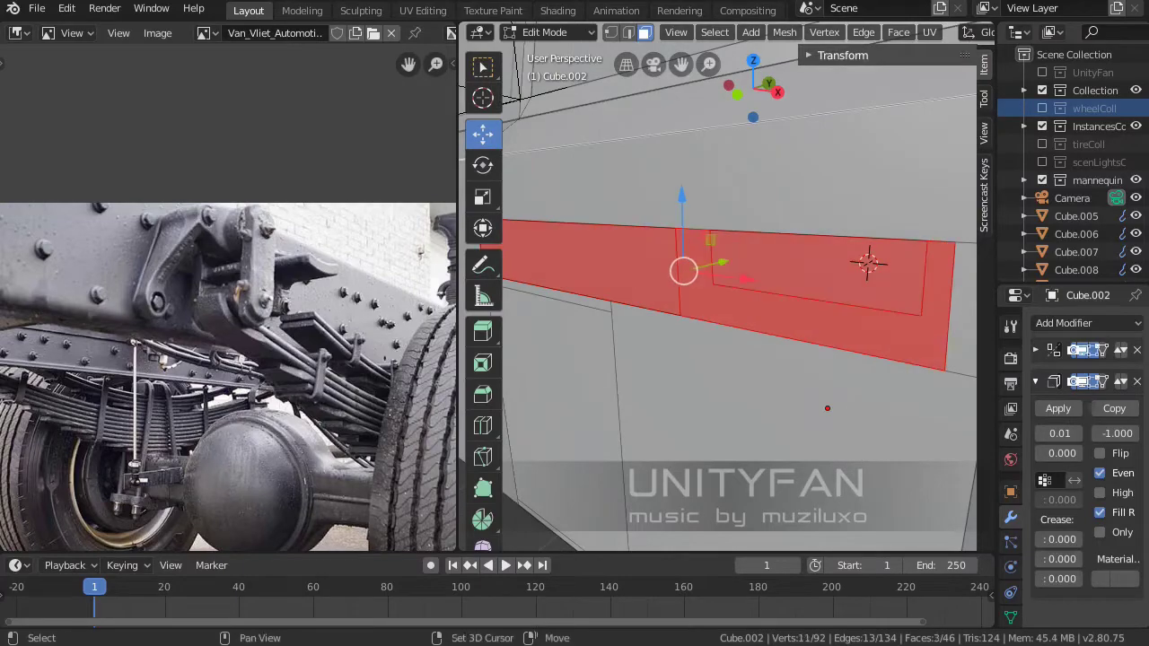
{"action": "left_click", "coordinate": [867, 262], "text": "shift"}
{"action": "middle_click_drag", "start_coordinate": [867, 262], "coordinate": [889, 296]}
{"action": "middle_click_drag", "start_coordinate": [975, 464], "coordinate": [945, 520]}
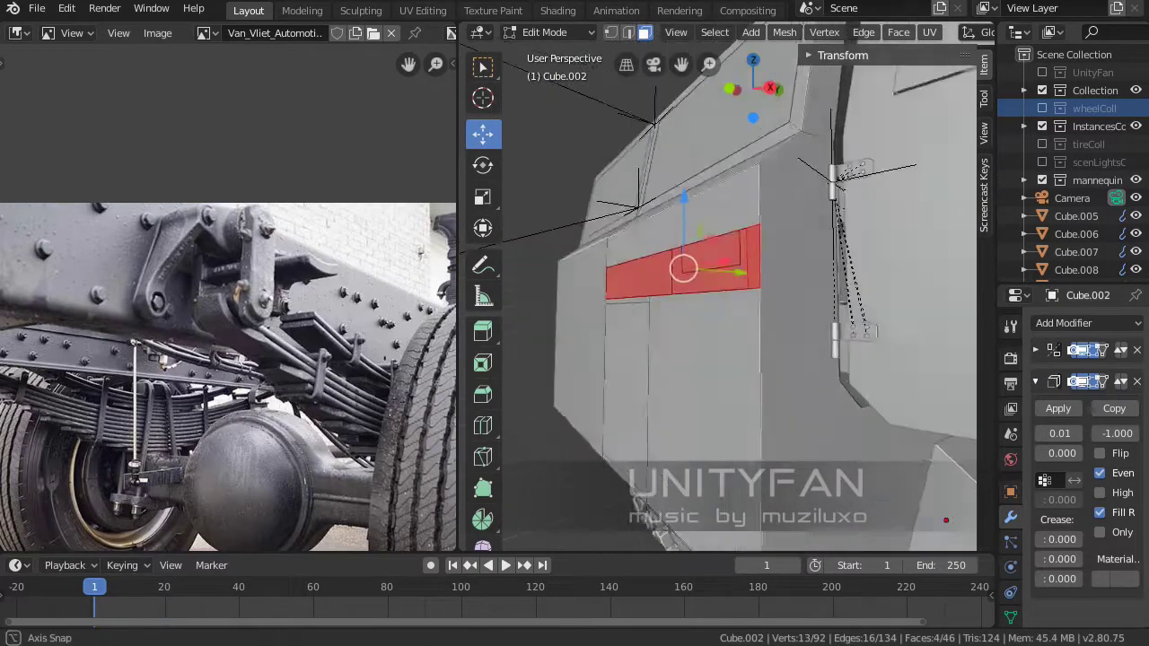
{"action": "middle_click_drag", "start_coordinate": [923, 475], "coordinate": [846, 433]}
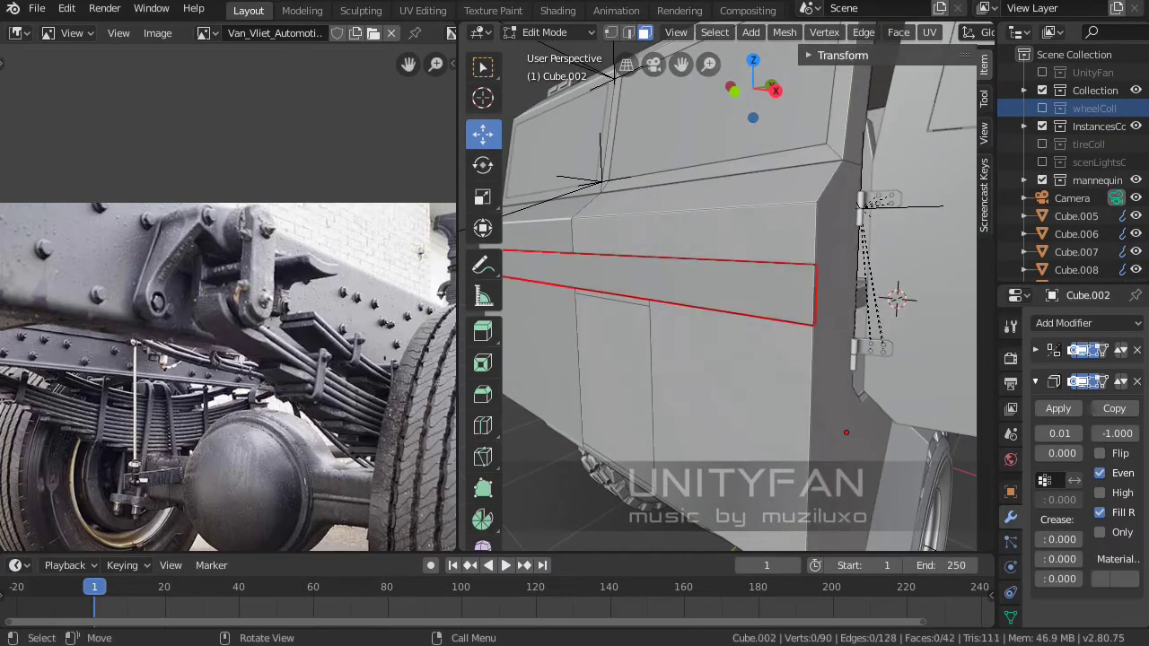
{"action": "left_click", "coordinate": [592, 286]}
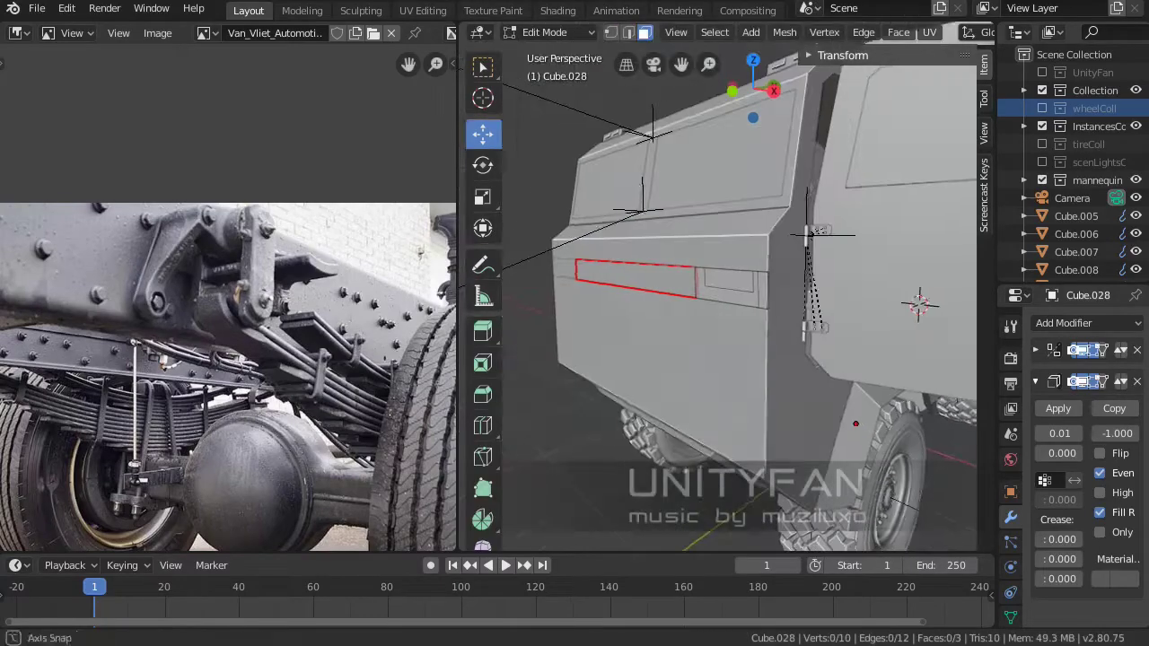
{"action": "key", "text": "Tab"}
Pick the lower side panel piece and duplicate its face.
{"action": "middle_click_drag", "start_coordinate": [592, 286], "coordinate": [629, 269]}
{"action": "mouse_move", "coordinate": [682, 297]}
{"action": "middle_mouse_down"}
{"action": "mouse_move", "coordinate": [629, 269]}
{"action": "mouse_move", "coordinate": [656, 297]}
{"action": "middle_mouse_up"}
{"action": "left_click", "coordinate": [628, 269]}
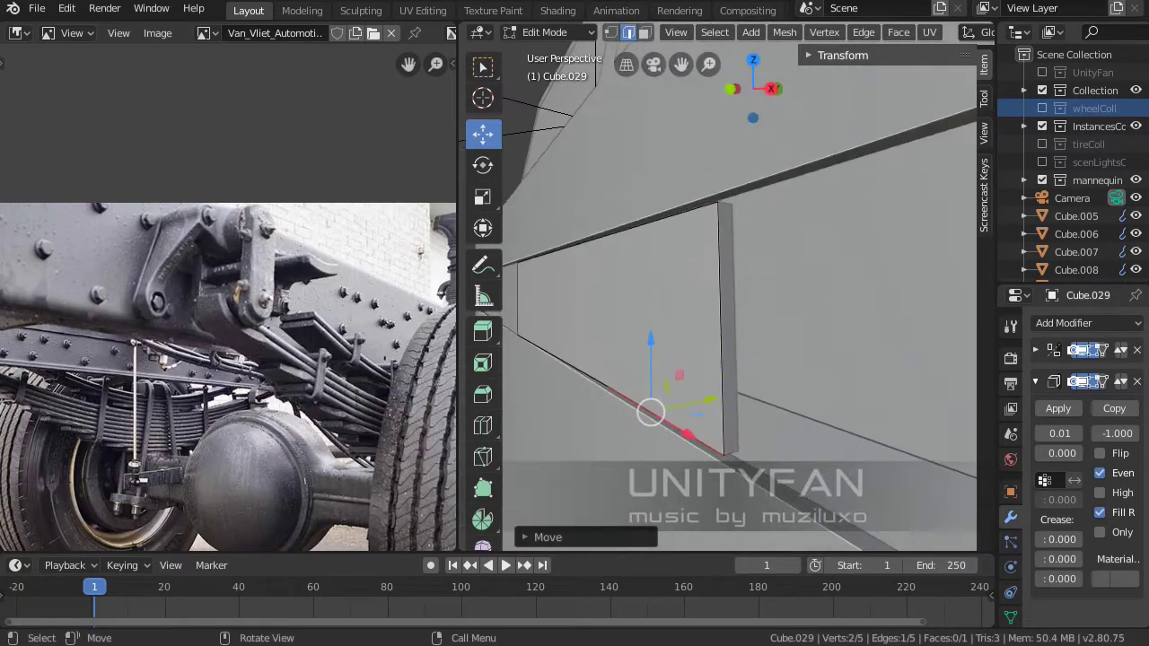
{"action": "mouse_move", "coordinate": [718, 315]}
{"action": "middle_mouse_down"}
{"action": "mouse_move", "coordinate": [723, 297]}
{"action": "mouse_move", "coordinate": [946, 285]}
{"action": "mouse_move", "coordinate": [886, 270]}
{"action": "mouse_move", "coordinate": [916, 336]}
{"action": "mouse_move", "coordinate": [962, 292]}
{"action": "mouse_move", "coordinate": [727, 220]}
{"action": "middle_mouse_up"}
{"action": "key", "text": "Tab"}
{"action": "left_click", "coordinate": [727, 220]}
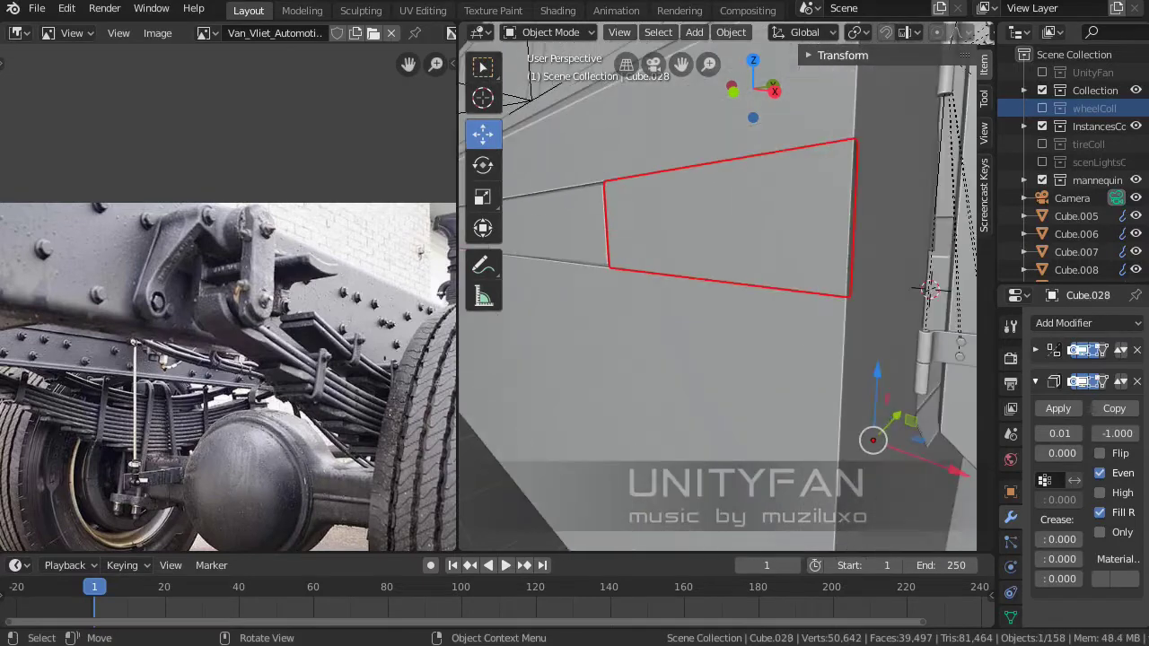
{"action": "key", "text": "Tab"}
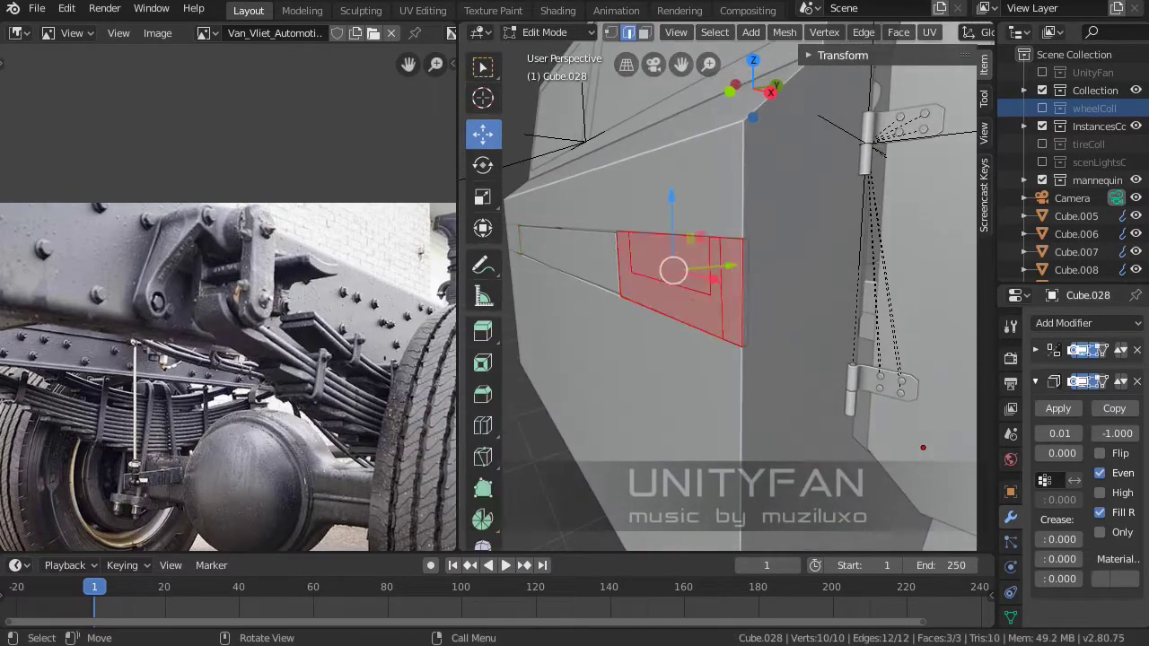
{"action": "key", "text": "Return"}
{"action": "key", "text": "KP_Decimal"}
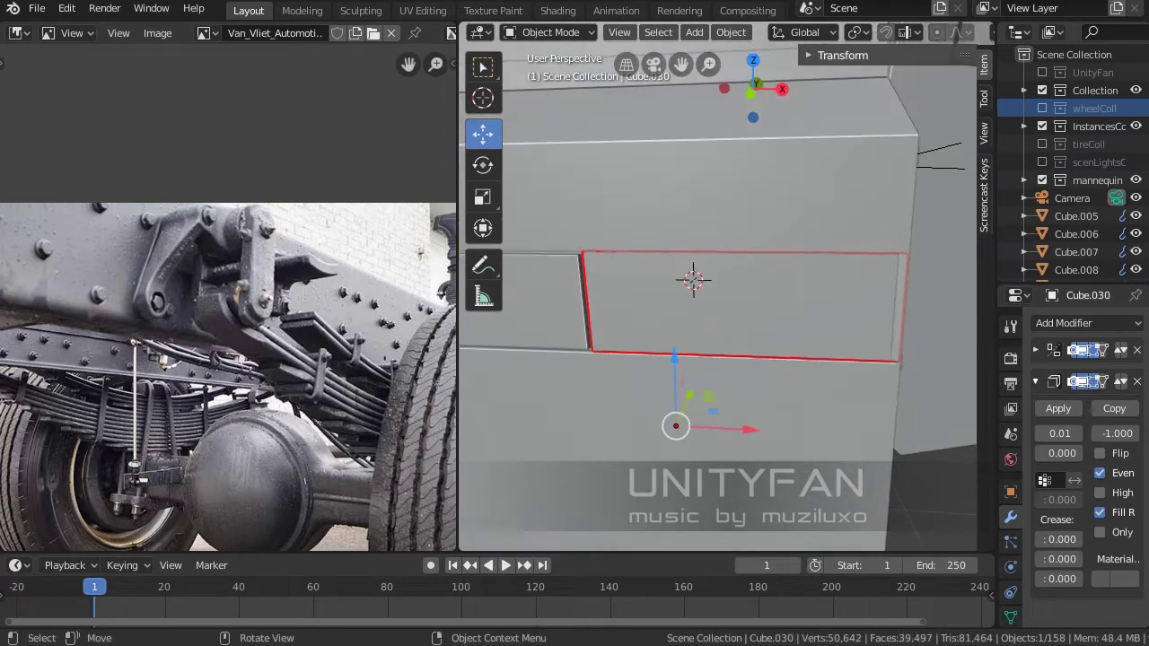
{"action": "key", "text": "Tab"}
Push the panel face inward along Y to form the recess, widening the 3D view.
{"action": "left_click", "coordinate": [769, 293]}
{"action": "key", "text": "g"}
{"action": "key", "text": "y"}
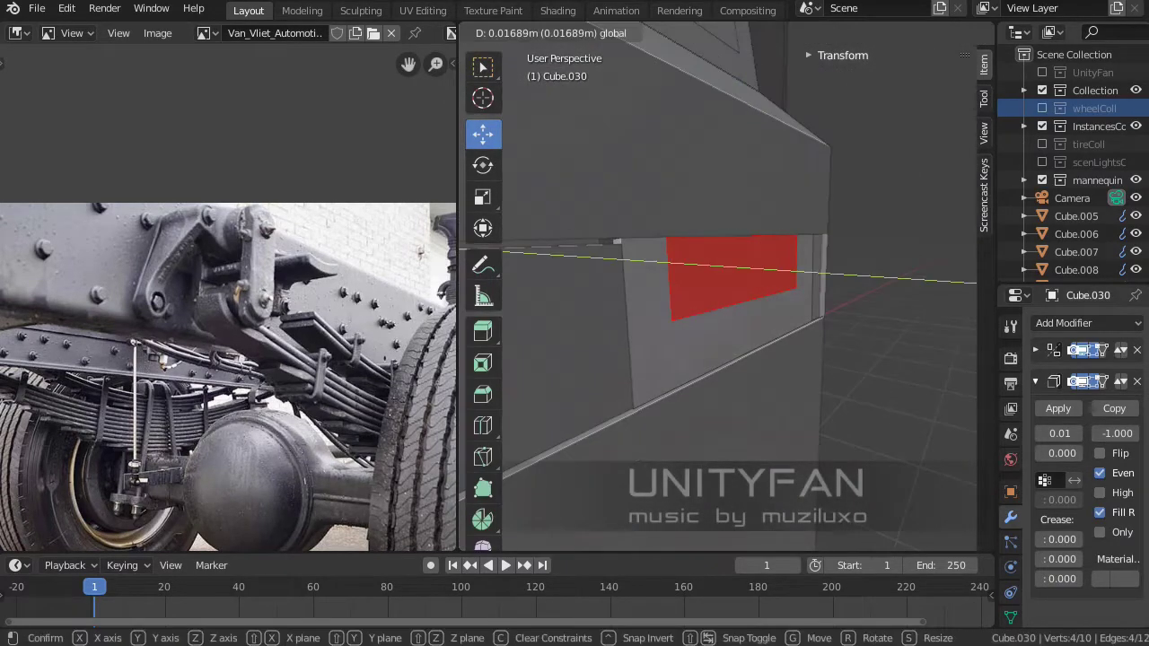
{"action": "key", "text": "Return"}
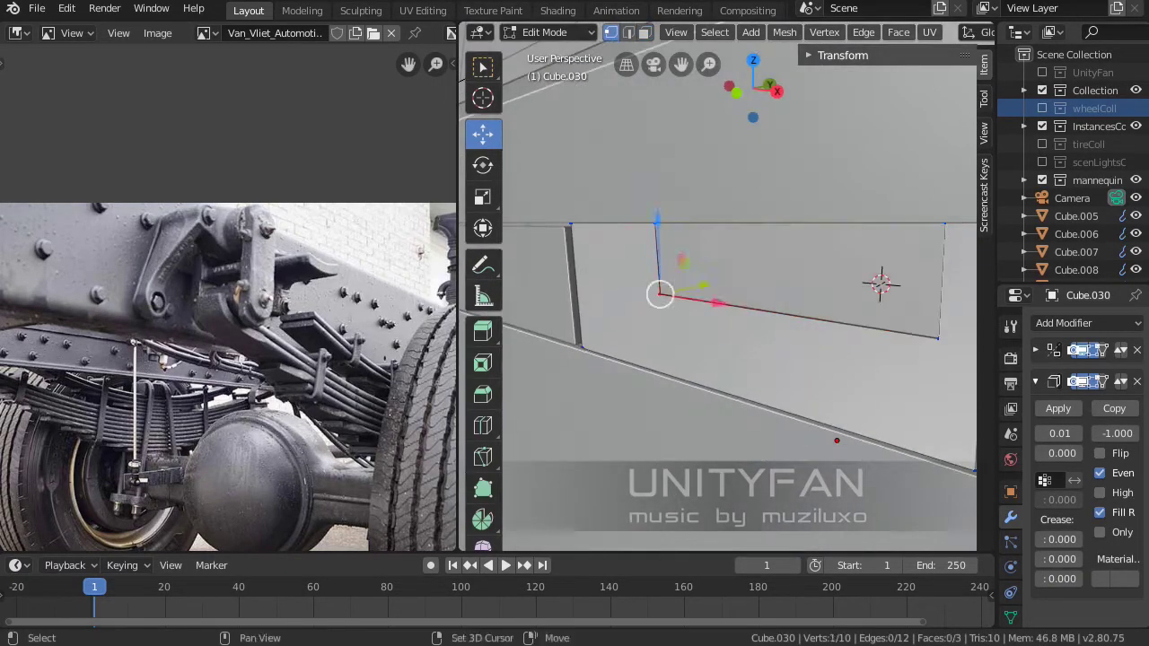
{"action": "middle_click_drag", "start_coordinate": [718, 296], "coordinate": [682, 296]}
{"action": "middle_click_drag", "start_coordinate": [719, 359], "coordinate": [683, 360]}
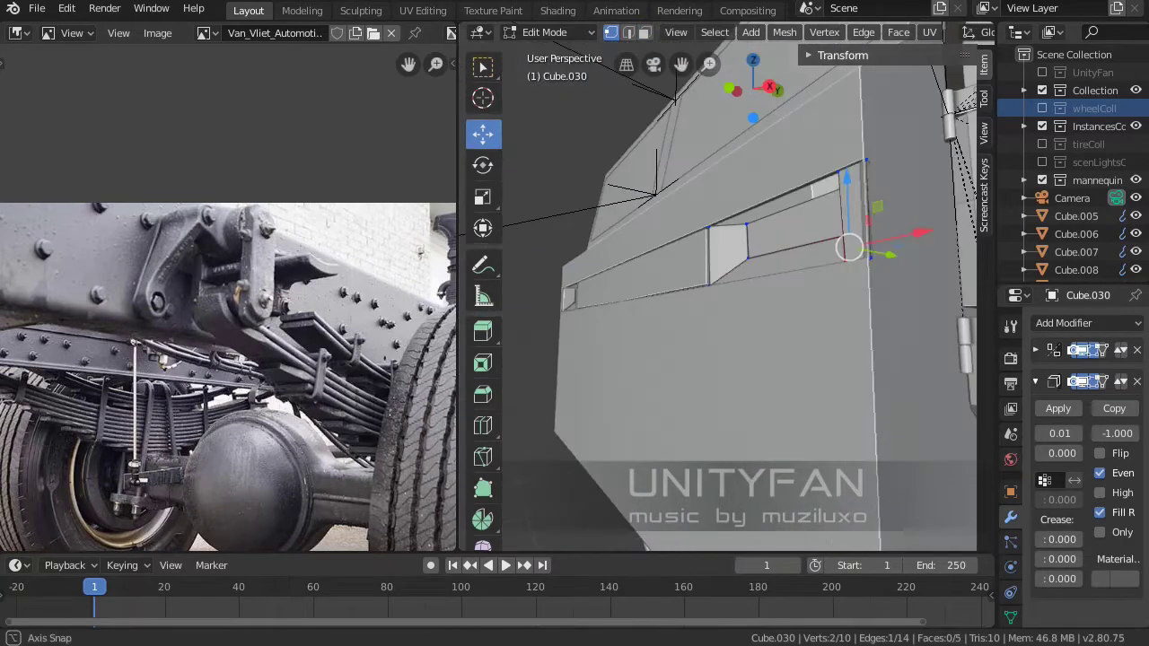
{"action": "key", "text": "Tab"}
{"action": "left_click_drag", "start_coordinate": [460, 359], "coordinate": [27, 359]}
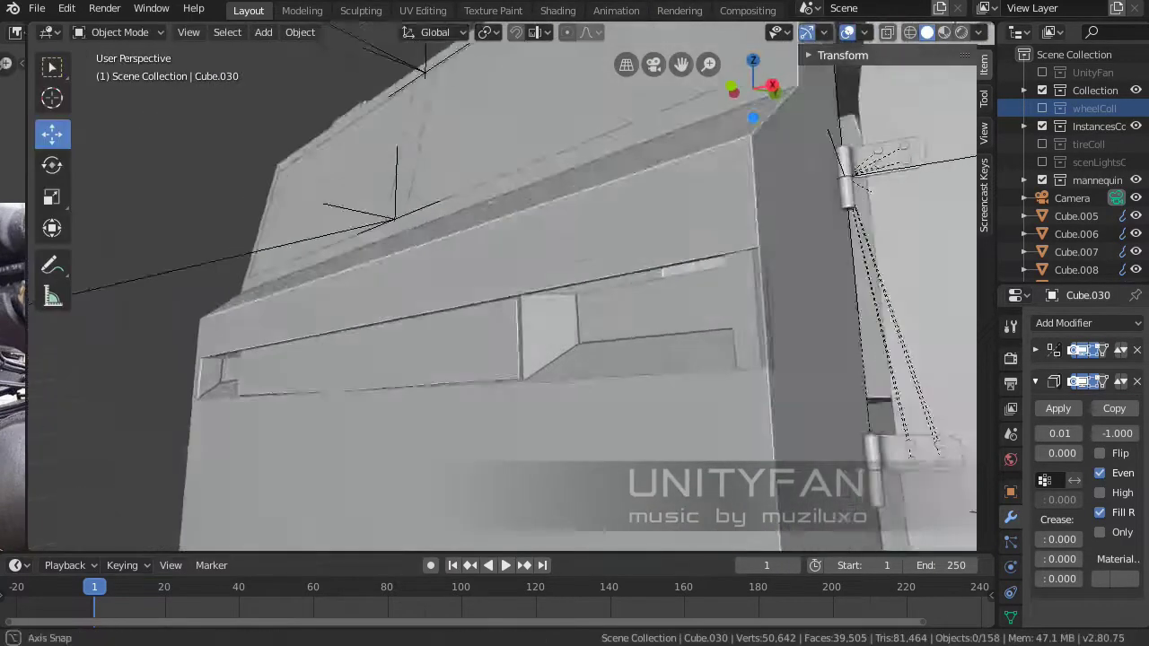
Fill the pocket's open edge loop and scale its edges into sloped inner walls.
{"action": "key", "text": "Tab"}
{"action": "scroll", "coordinate": [629, 315], "scroll_direction": "up", "scroll_amount": 3}
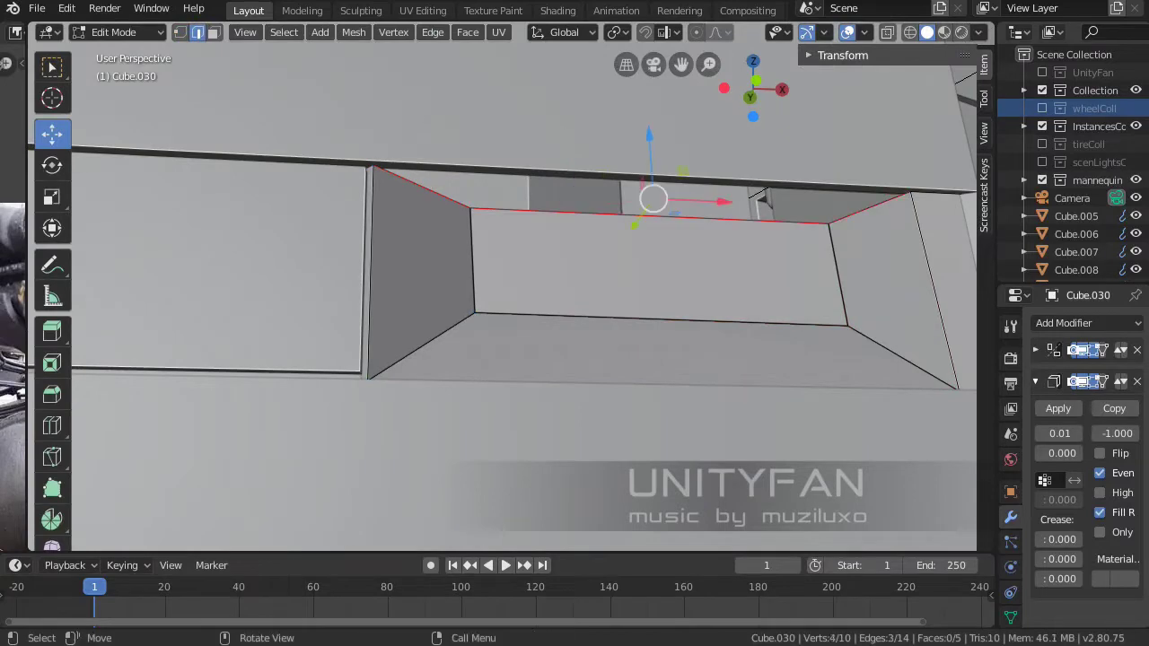
{"action": "middle_click_drag", "start_coordinate": [628, 360], "coordinate": [583, 413]}
{"action": "key", "text": "f"}
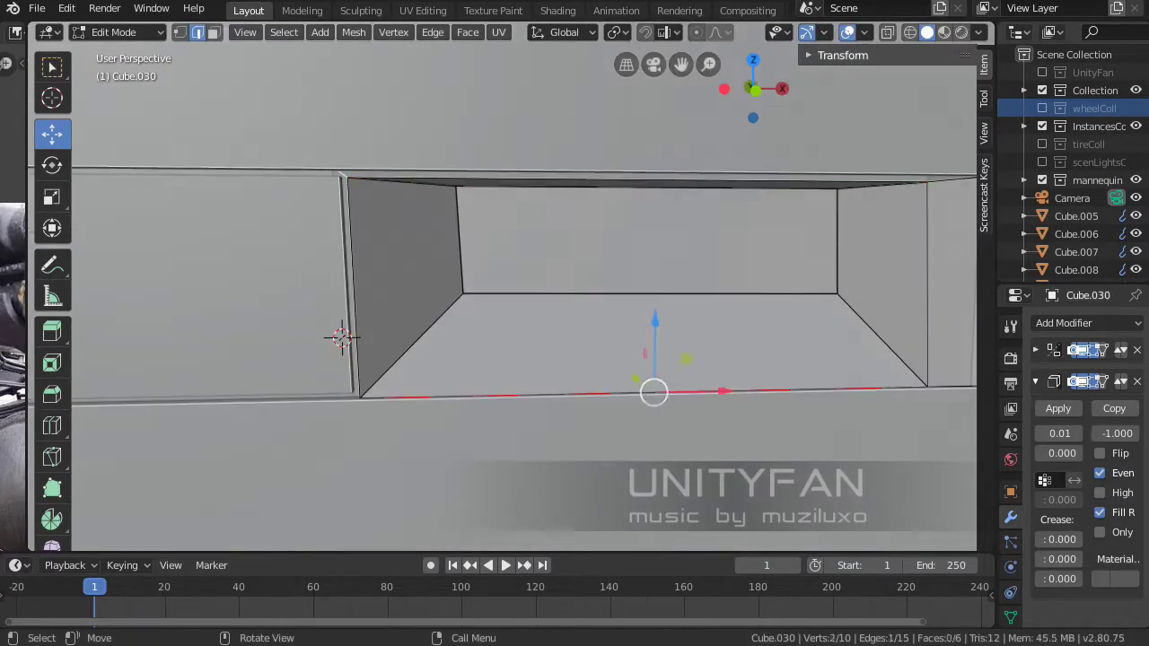
{"action": "left_click_drag", "start_coordinate": [653, 393], "coordinate": [215, 436]}
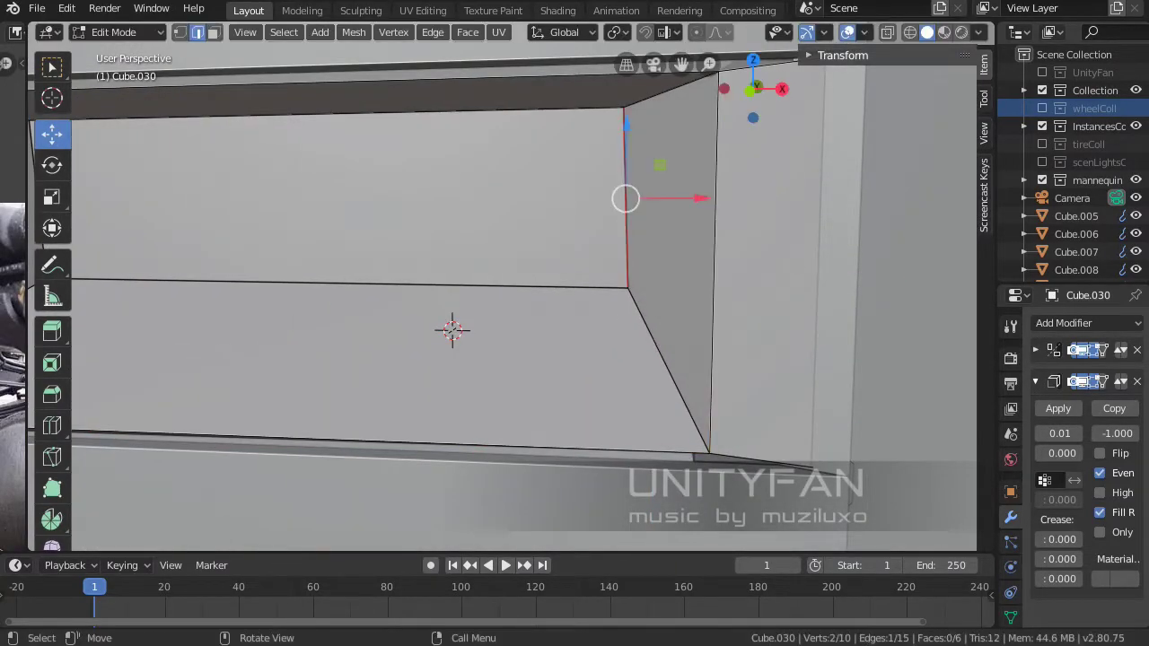
{"action": "key", "text": "s"}
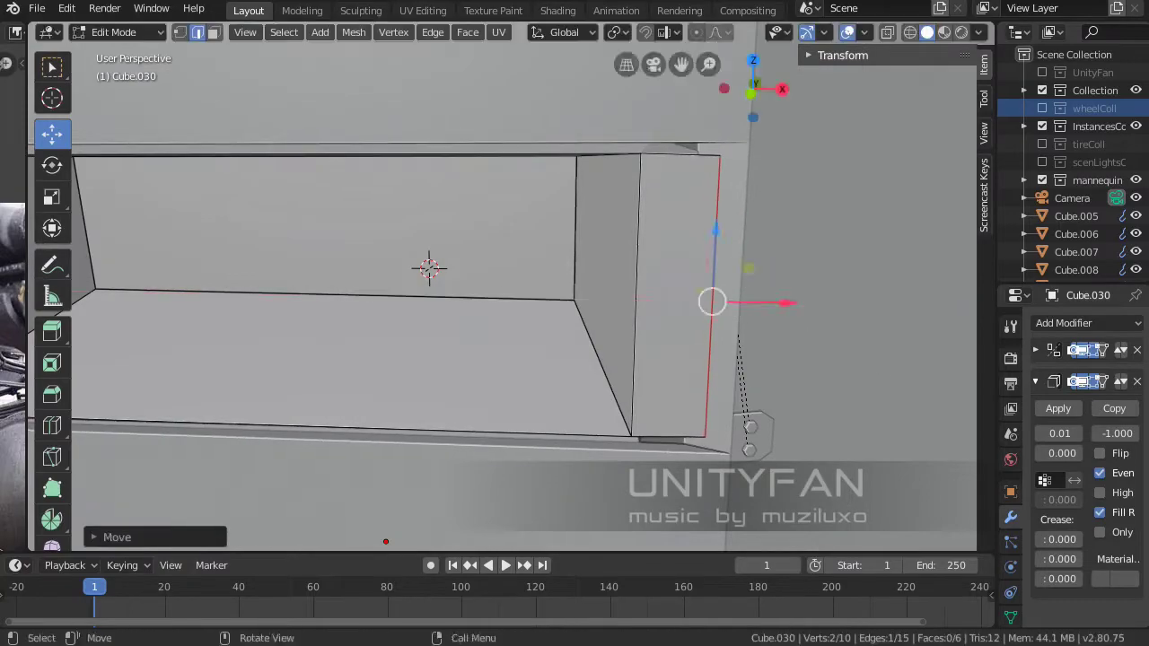
{"action": "scroll", "coordinate": [611, 290], "scroll_direction": "down", "scroll_amount": 2}
{"action": "middle_click_drag", "start_coordinate": [611, 290], "coordinate": [724, 295]}
{"action": "scroll", "coordinate": [623, 261], "scroll_direction": "down", "scroll_amount": 2}
Dissolve the extra edges of the panel around the pocket and adjust its bottom edge.
{"action": "key", "text": "Tab"}
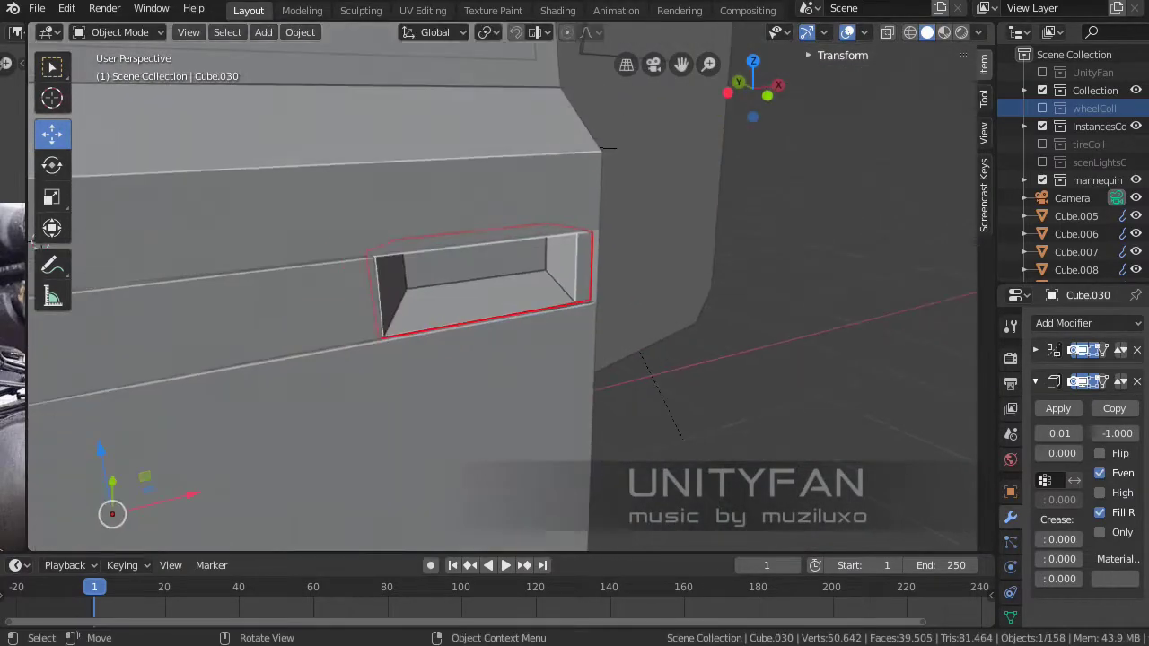
{"action": "middle_click_drag", "start_coordinate": [607, 148], "coordinate": [295, 398]}
{"action": "scroll", "coordinate": [295, 398], "scroll_direction": "up", "scroll_amount": 3}
{"action": "scroll", "coordinate": [302, 248], "scroll_direction": "up", "scroll_amount": 2}
{"action": "scroll", "coordinate": [250, 253], "scroll_direction": "up", "scroll_amount": 2}
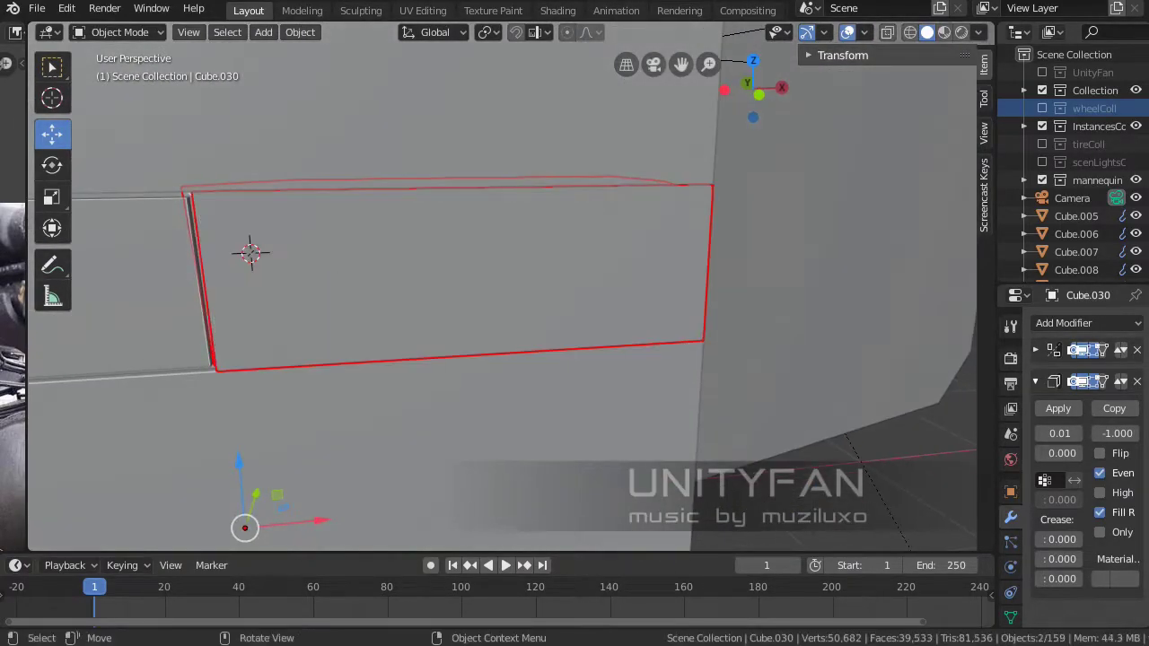
{"action": "left_click", "coordinate": [250, 253]}
{"action": "key", "text": "Tab"}
{"action": "scroll", "coordinate": [275, 390], "scroll_direction": "up", "scroll_amount": 2}
{"action": "key", "text": "ctrl+x"}
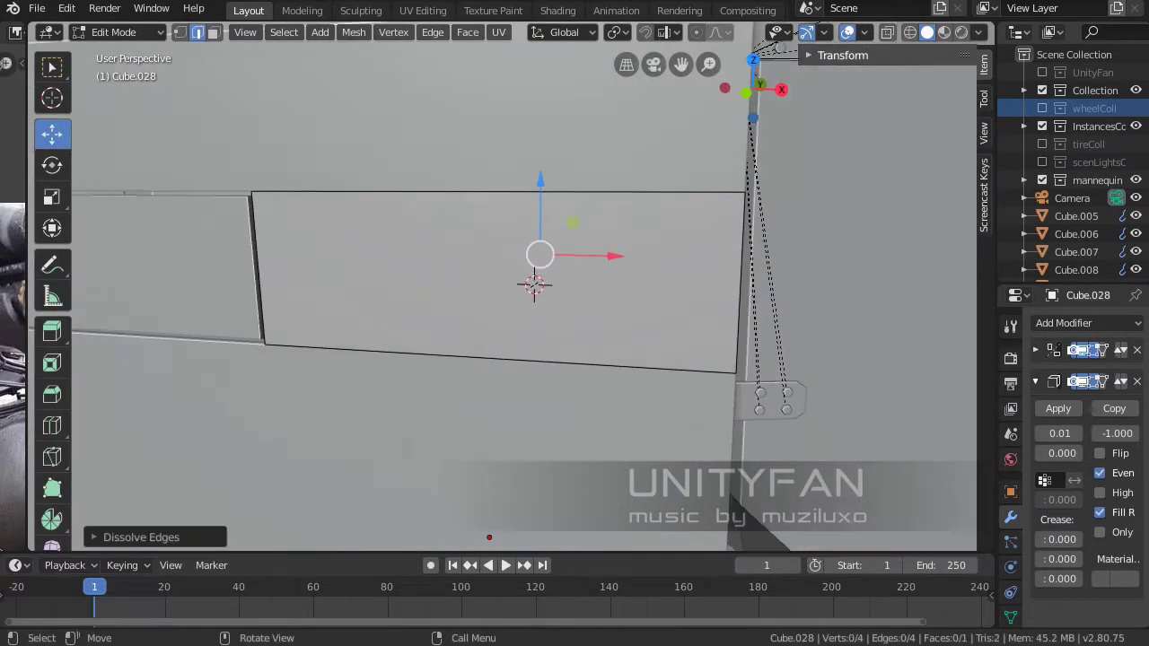
{"action": "key", "text": "g"}
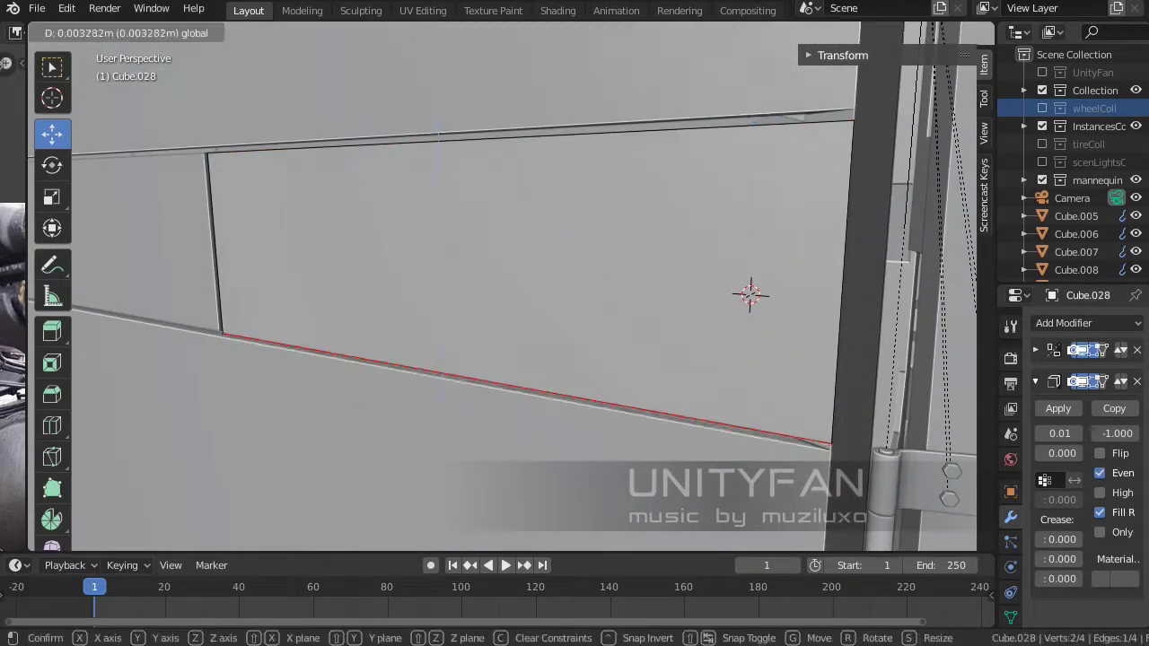
{"action": "key", "text": "Return"}
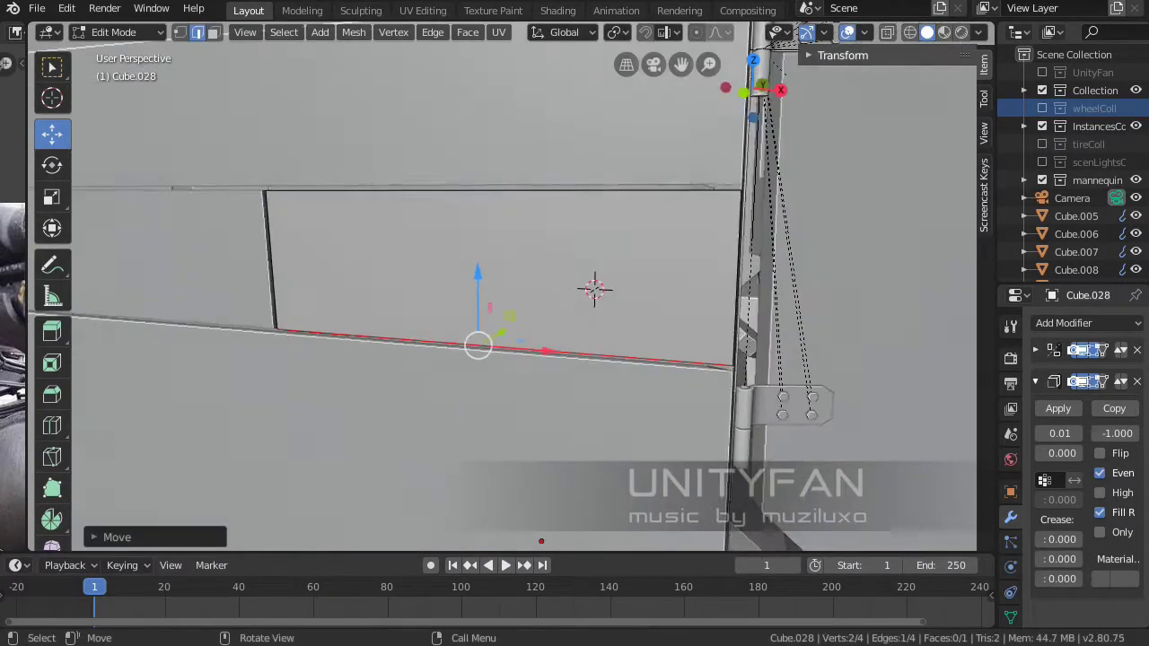
{"action": "mouse_move", "coordinate": [575, 296]}
{"action": "middle_mouse_down"}
{"action": "mouse_move", "coordinate": [431, 234]}
{"action": "mouse_move", "coordinate": [929, 351]}
{"action": "middle_mouse_up"}
{"action": "key", "text": "Tab"}
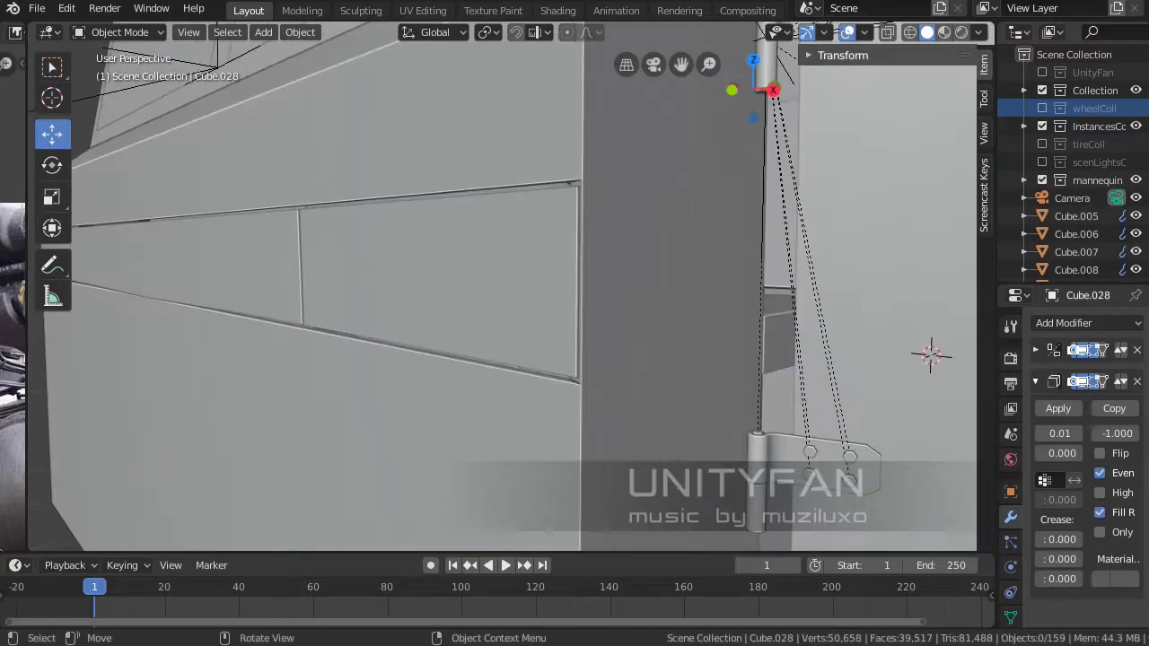
Switch to Material Preview and bring the cab's side recess into view.
{"action": "scroll", "coordinate": [854, 331], "scroll_direction": "up", "scroll_amount": 2}
{"action": "mouse_move", "coordinate": [371, 287]}
{"action": "middle_mouse_down"}
{"action": "mouse_move", "coordinate": [833, 485]}
{"action": "mouse_move", "coordinate": [808, 449]}
{"action": "mouse_move", "coordinate": [791, 269]}
{"action": "middle_mouse_up"}
{"action": "key", "text": "z"}
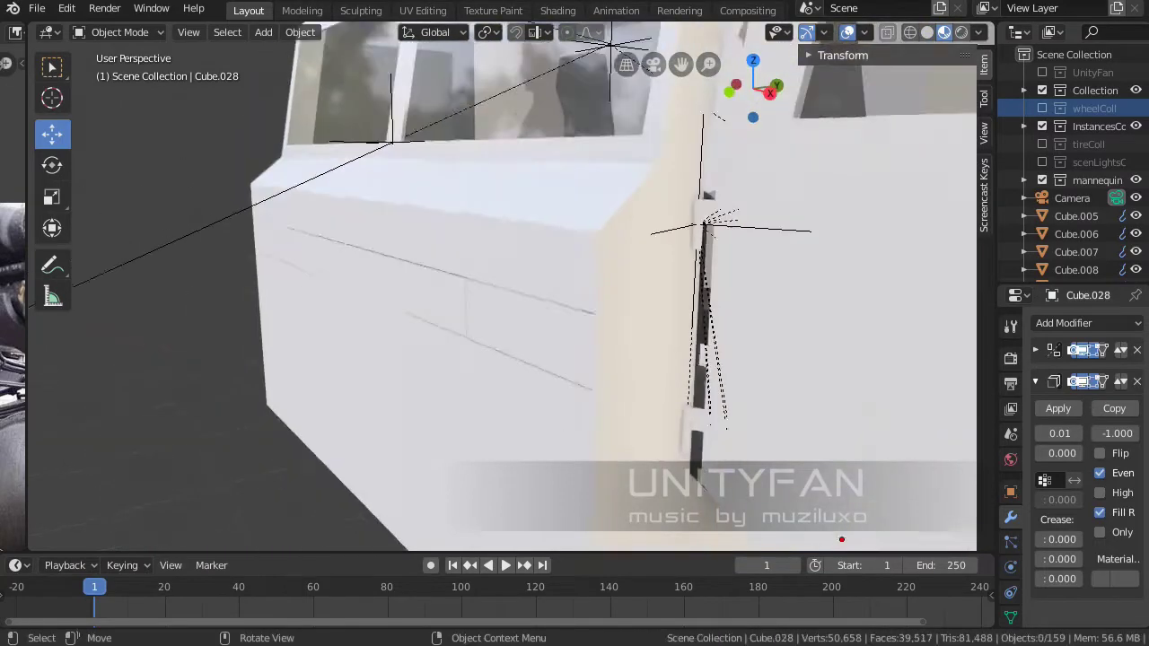
{"action": "scroll", "coordinate": [575, 288], "scroll_direction": "down", "scroll_amount": 3}
{"action": "middle_click_drag", "start_coordinate": [574, 287], "coordinate": [628, 296]}
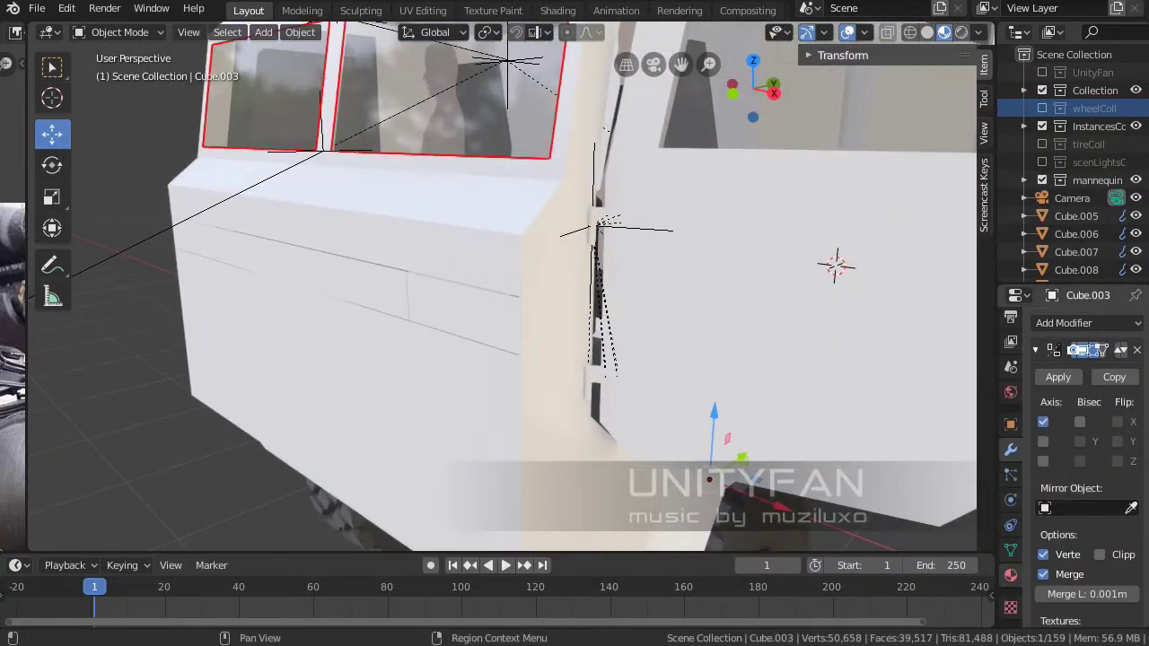
{"action": "left_click_drag", "start_coordinate": [977, 405], "coordinate": [464, 321]}
Select the recess object and darken its material's base colour.
{"action": "left_click", "coordinate": [488, 282]}
{"action": "scroll", "coordinate": [488, 282], "scroll_direction": "up", "scroll_amount": 5}
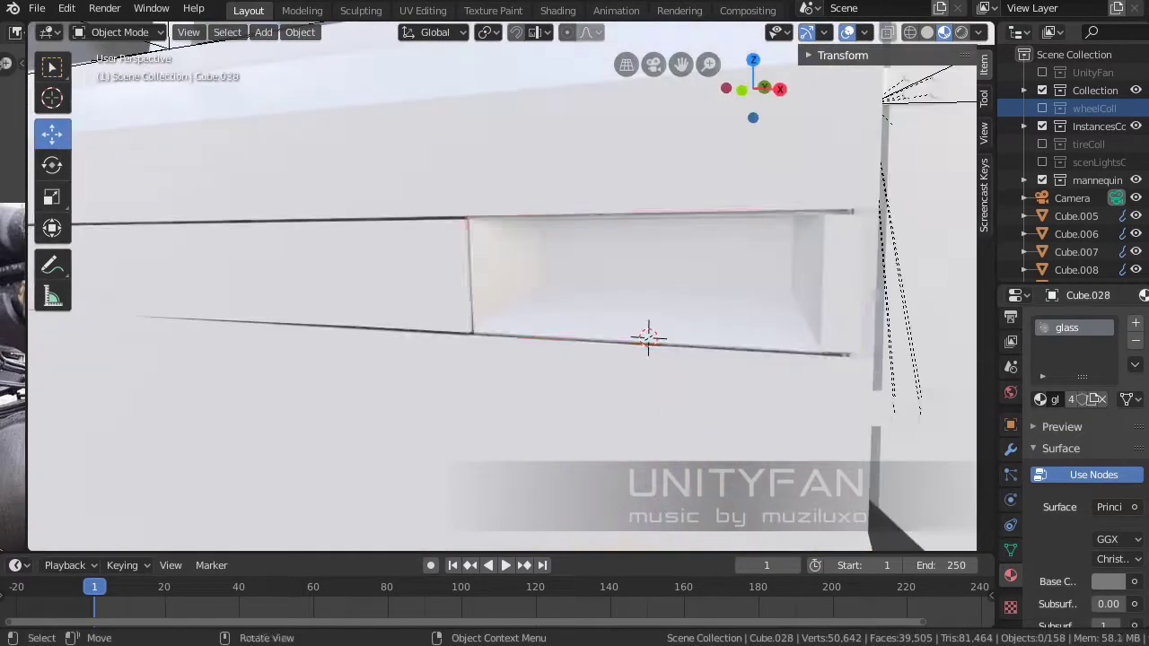
{"action": "scroll", "coordinate": [487, 282], "scroll_direction": "up", "scroll_amount": 2}
{"action": "scroll", "coordinate": [574, 269], "scroll_direction": "up", "scroll_amount": 2}
{"action": "left_click", "coordinate": [1109, 582]}
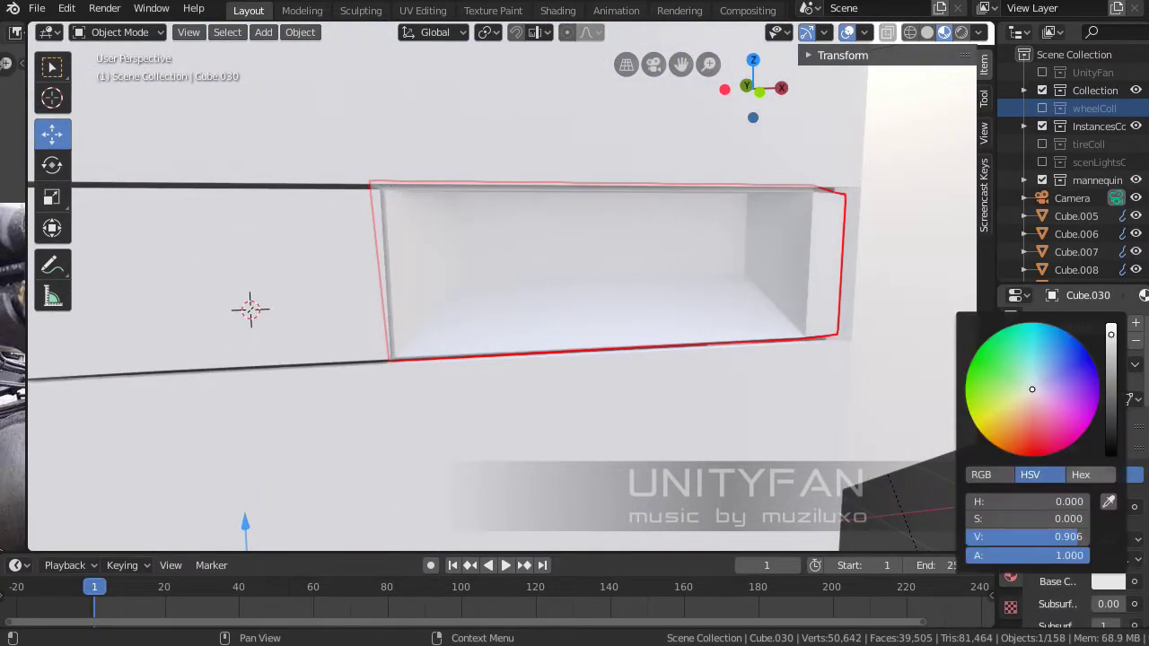
{"action": "middle_click_drag", "start_coordinate": [503, 323], "coordinate": [755, 320]}
{"action": "key", "text": "KP_Decimal"}
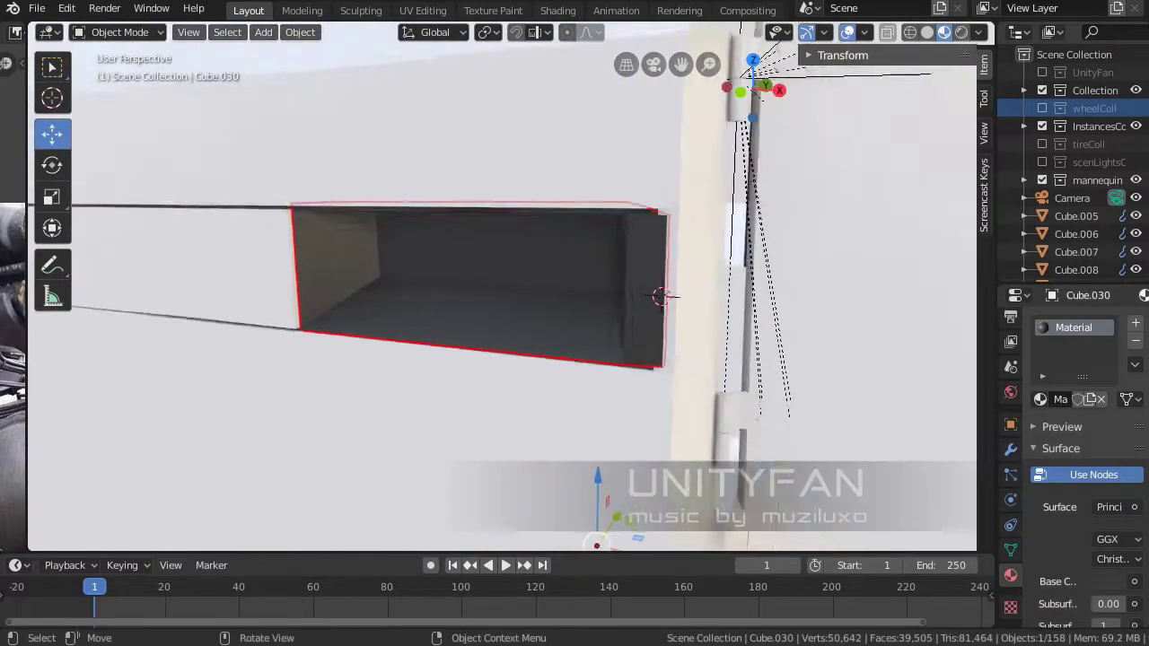
{"action": "key", "text": "Tab"}
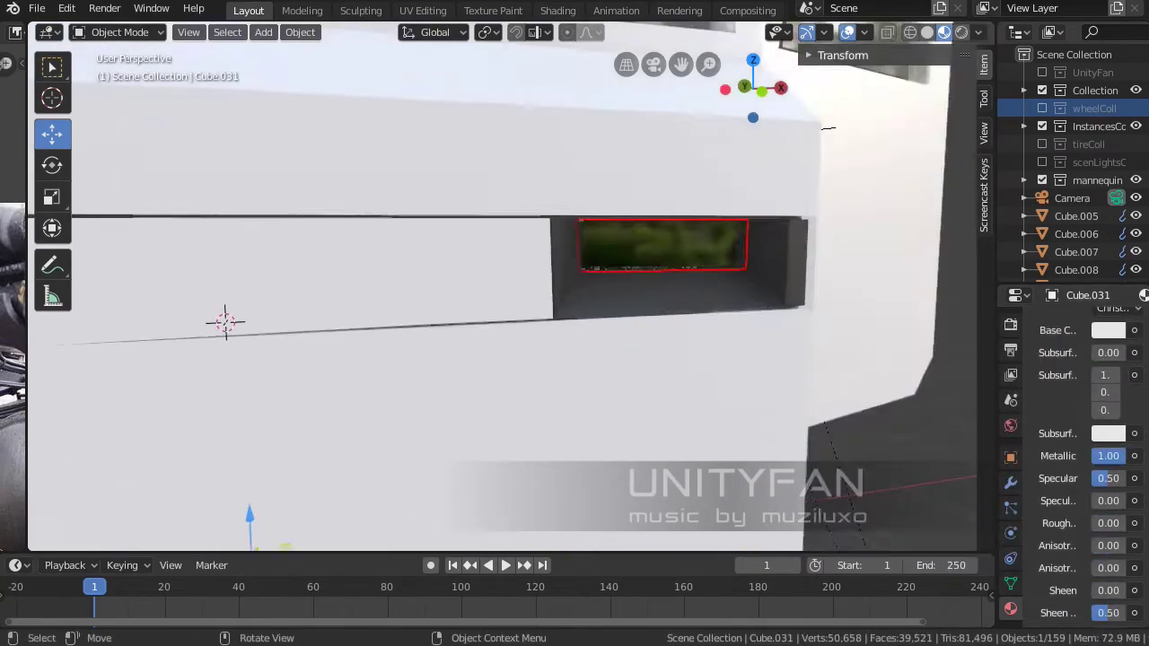
Inset the back plate's face and scale the inset smaller for the lamp.
{"action": "middle_click_drag", "start_coordinate": [225, 321], "coordinate": [77, 359]}
{"action": "key", "text": "Tab"}
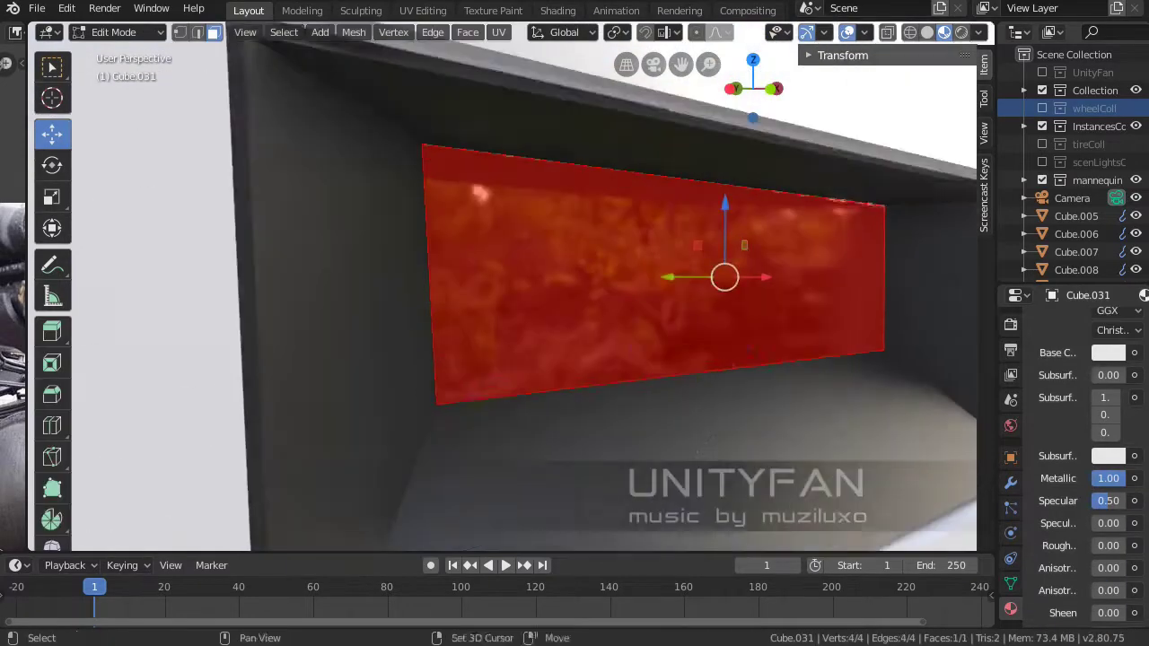
{"action": "key", "text": "i"}
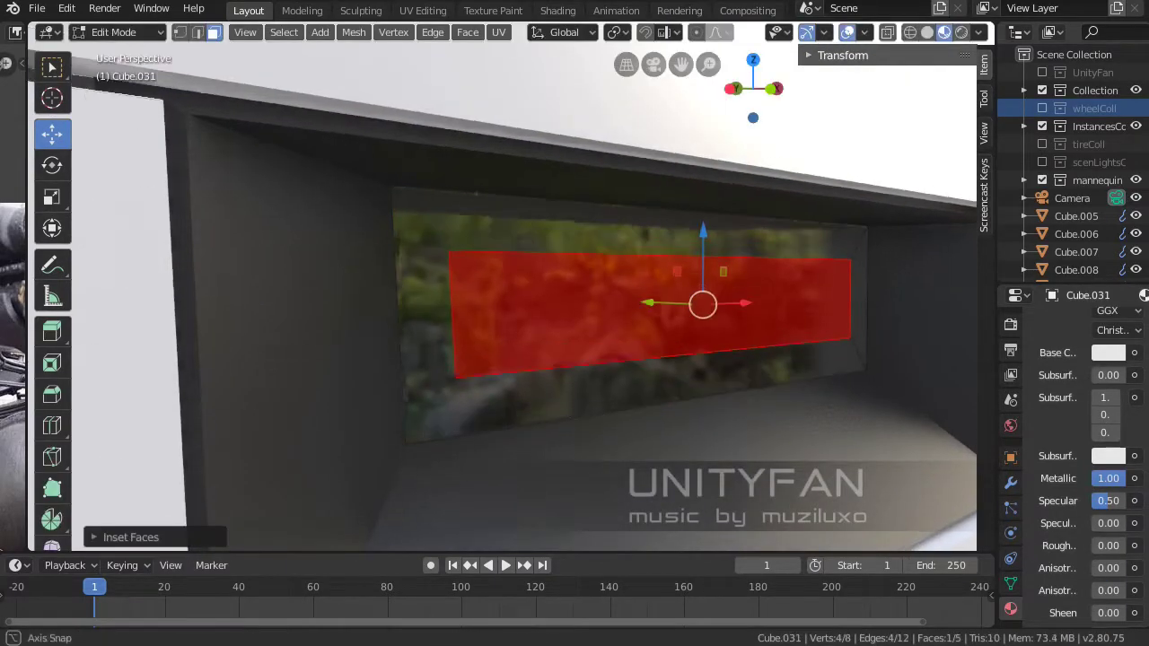
{"action": "key", "text": "s"}
{"action": "left_click", "coordinate": [246, 407]}
{"action": "mouse_move", "coordinate": [246, 407]}
{"action": "middle_mouse_down"}
{"action": "mouse_move", "coordinate": [532, 292]}
{"action": "mouse_move", "coordinate": [503, 323]}
{"action": "middle_mouse_up"}
{"action": "left_click", "coordinate": [931, 377]}
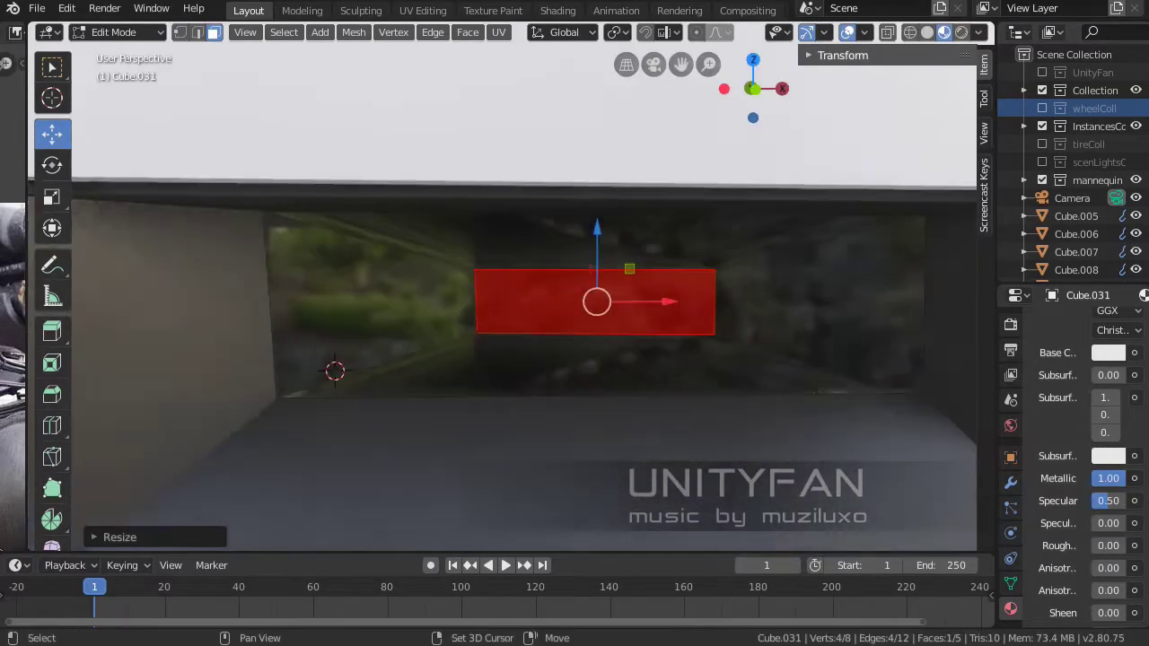
{"action": "key", "text": "Tab"}
Add a Subdivision Surface modifier to round the lamp.
{"action": "mouse_move", "coordinate": [931, 377]}
{"action": "middle_mouse_down"}
{"action": "mouse_move", "coordinate": [683, 341]}
{"action": "mouse_move", "coordinate": [629, 296]}
{"action": "middle_mouse_up"}
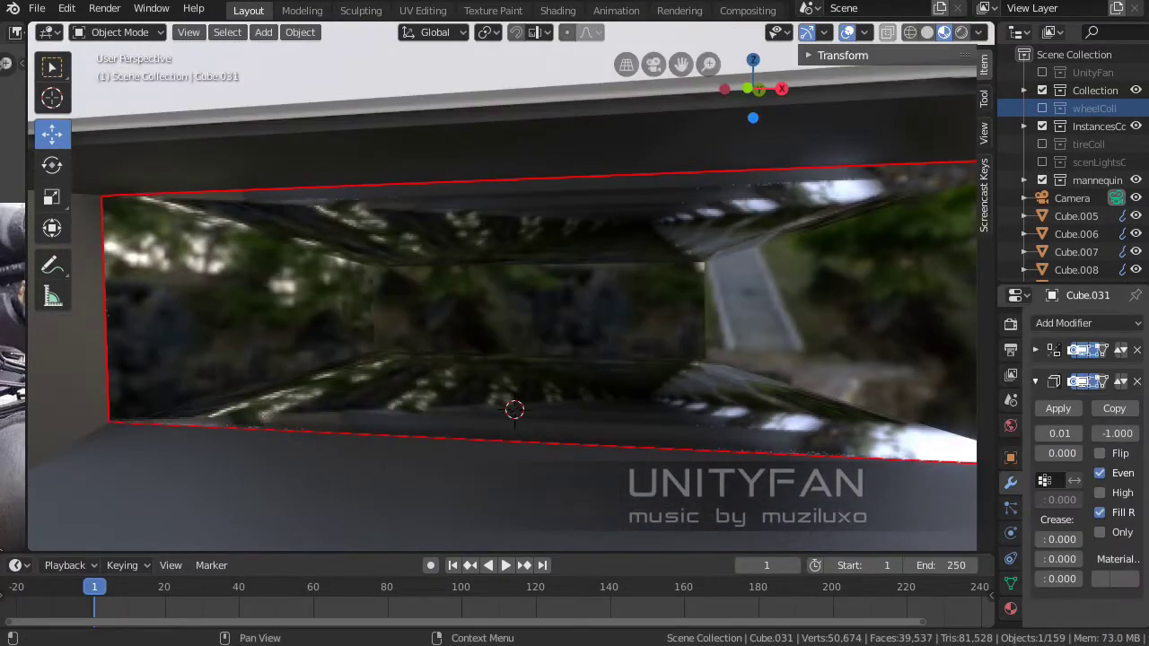
{"action": "left_click", "coordinate": [1064, 324]}
{"action": "left_click", "coordinate": [808, 265]}
{"action": "mouse_move", "coordinate": [808, 265]}
{"action": "middle_mouse_down"}
{"action": "mouse_move", "coordinate": [629, 359]}
{"action": "mouse_move", "coordinate": [574, 359]}
{"action": "middle_mouse_up"}
Add a loop cut across the lamp and slide it toward the edge.
{"action": "key", "text": "Tab"}
{"action": "scroll", "coordinate": [503, 287], "scroll_direction": "down", "scroll_amount": 3}
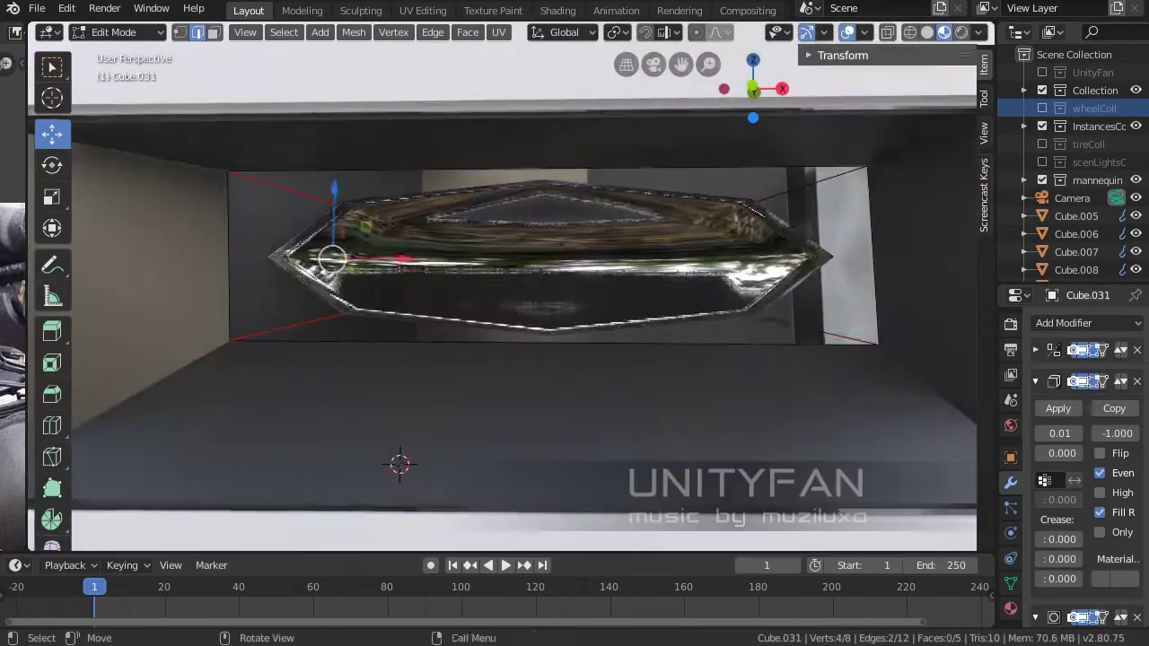
{"action": "middle_click_drag", "start_coordinate": [539, 359], "coordinate": [377, 323]}
{"action": "left_click", "coordinate": [51, 424]}
{"action": "left_click_drag", "start_coordinate": [215, 233], "coordinate": [180, 181]}
{"action": "left_click", "coordinate": [180, 181]}
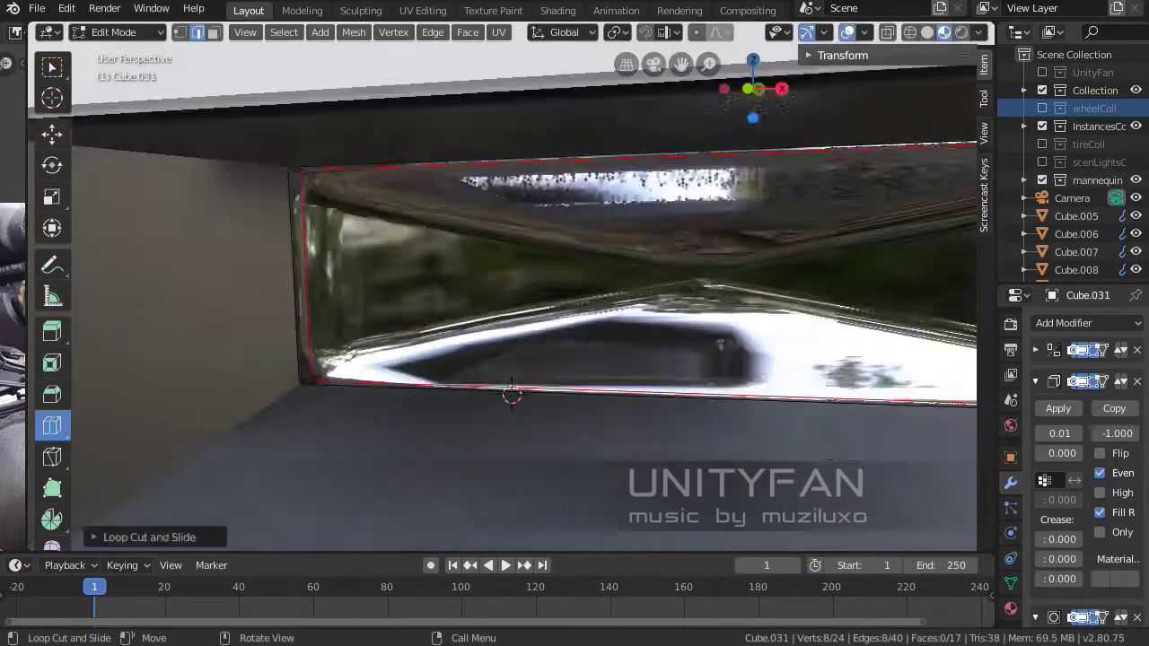
{"action": "scroll", "coordinate": [274, 398], "scroll_direction": "down", "scroll_amount": 3}
{"action": "key", "text": "Tab"}
Pull back to view the whole cab and frame the chrome lamp object.
{"action": "middle_click_drag", "start_coordinate": [502, 314], "coordinate": [592, 203]}
{"action": "scroll", "coordinate": [593, 202], "scroll_direction": "down", "scroll_amount": 3}
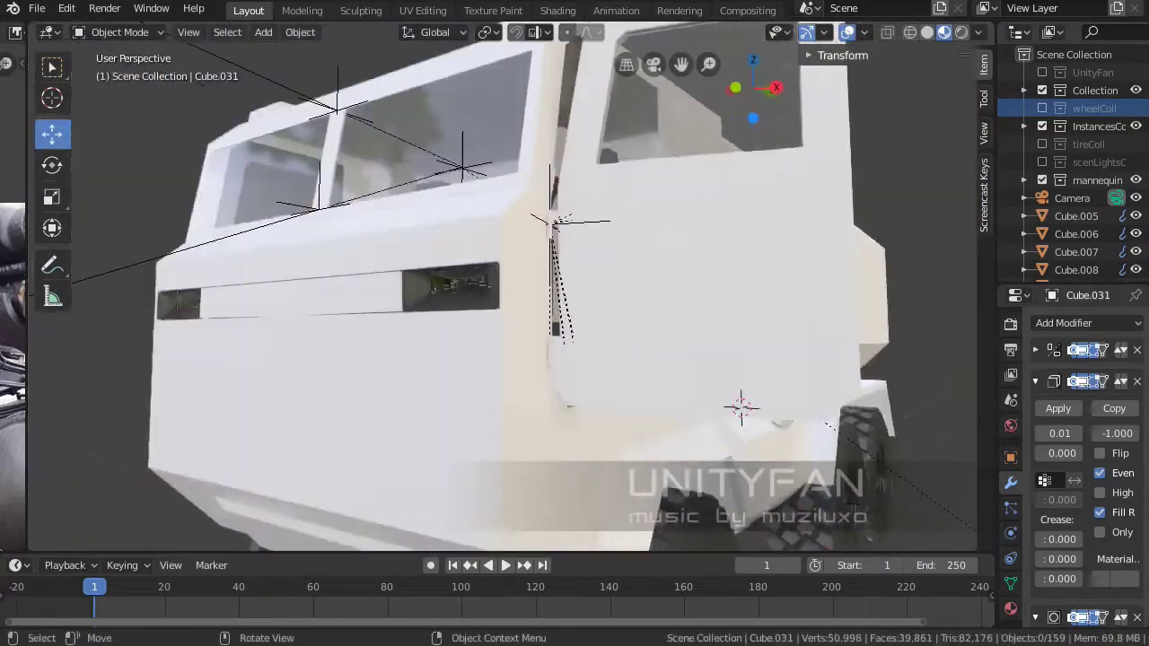
{"action": "key", "text": "KP_Decimal"}
{"action": "right_click", "coordinate": [398, 320]}
{"action": "key", "text": "Escape"}
{"action": "scroll", "coordinate": [398, 321], "scroll_direction": "up", "scroll_amount": 2}
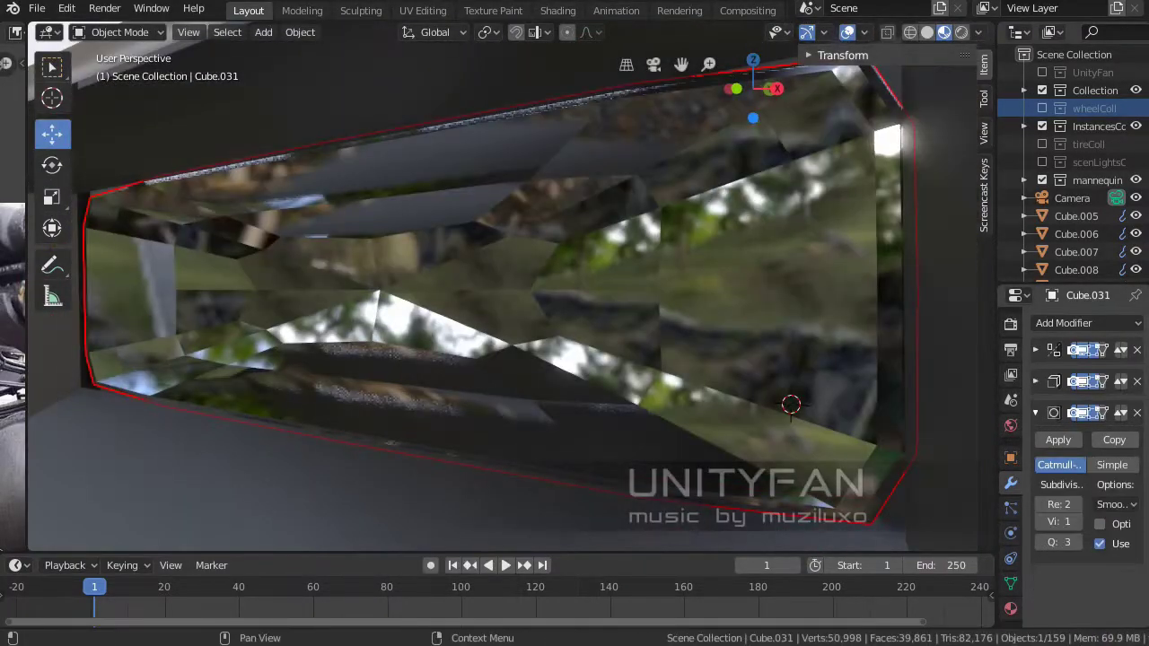
Select two faces on the headlight recess back wall.
{"action": "mouse_move", "coordinate": [502, 296]}
{"action": "middle_mouse_down", "text": "shift"}
{"action": "mouse_move", "coordinate": [538, 323]}
{"action": "mouse_move", "coordinate": [467, 269]}
{"action": "mouse_move", "coordinate": [539, 269]}
{"action": "middle_mouse_up", "text": "shift"}
{"action": "key", "text": "Tab"}
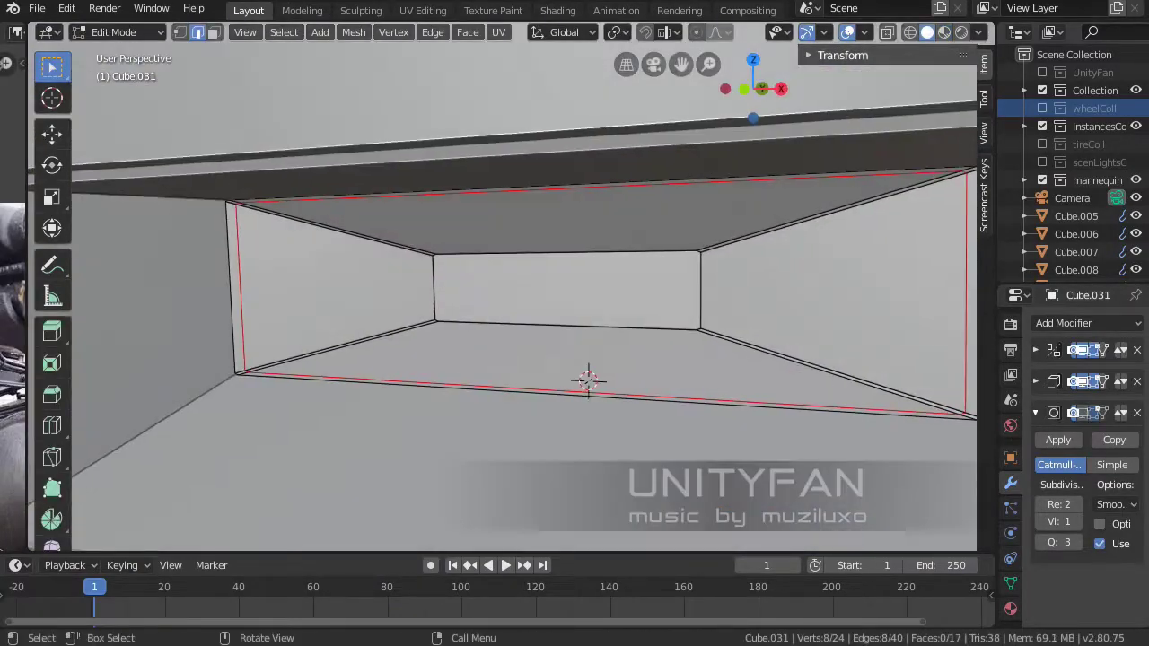
{"action": "middle_click_drag", "start_coordinate": [588, 380], "coordinate": [462, 336]}
{"action": "left_click", "coordinate": [462, 337]}
{"action": "key", "text": "1"}
{"action": "scroll", "coordinate": [461, 337], "scroll_direction": "up", "scroll_amount": 2}
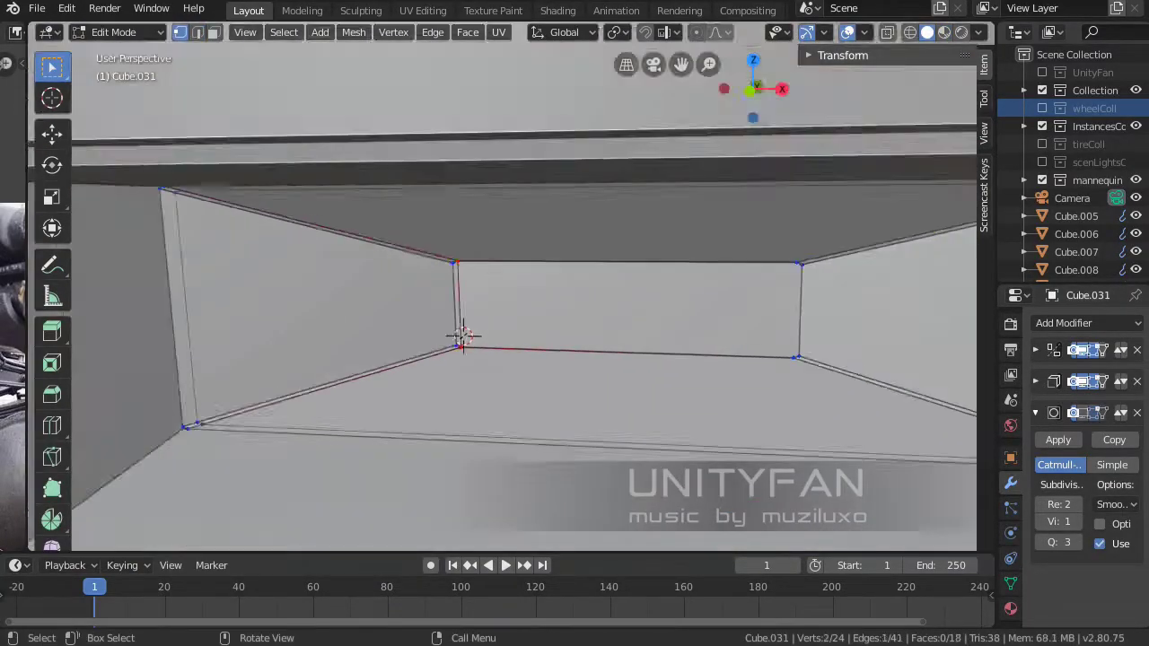
{"action": "scroll", "coordinate": [461, 337], "scroll_direction": "down", "scroll_amount": 2}
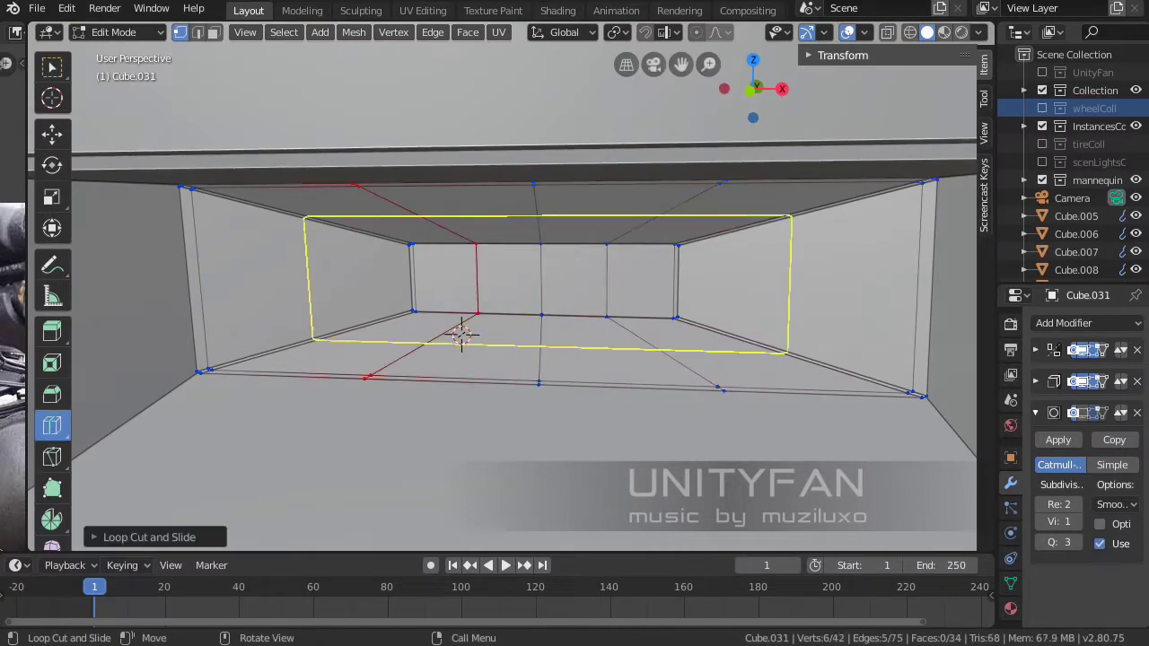
{"action": "scroll", "coordinate": [462, 335], "scroll_direction": "up", "scroll_amount": 3}
{"action": "mouse_move", "coordinate": [333, 303]}
{"action": "middle_mouse_down"}
{"action": "mouse_move", "coordinate": [180, 282]}
{"action": "mouse_move", "coordinate": [79, 310]}
{"action": "mouse_move", "coordinate": [503, 303]}
{"action": "mouse_move", "coordinate": [741, 317]}
{"action": "middle_mouse_up"}
{"action": "key", "text": "3"}
{"action": "key", "text": "w"}
Extrude the two back-wall faces outward into box-shaped lamp blocks.
{"action": "key", "text": "e"}
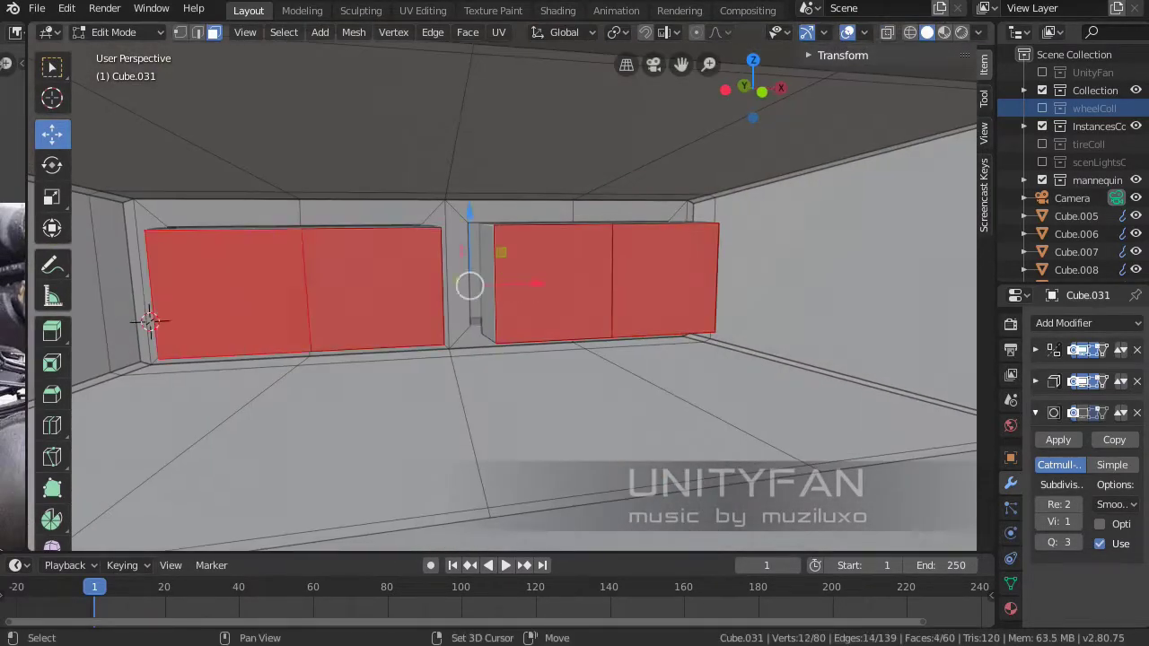
{"action": "scroll", "coordinate": [502, 287], "scroll_direction": "down", "scroll_amount": 4}
{"action": "scroll", "coordinate": [503, 287], "scroll_direction": "down", "scroll_amount": 4}
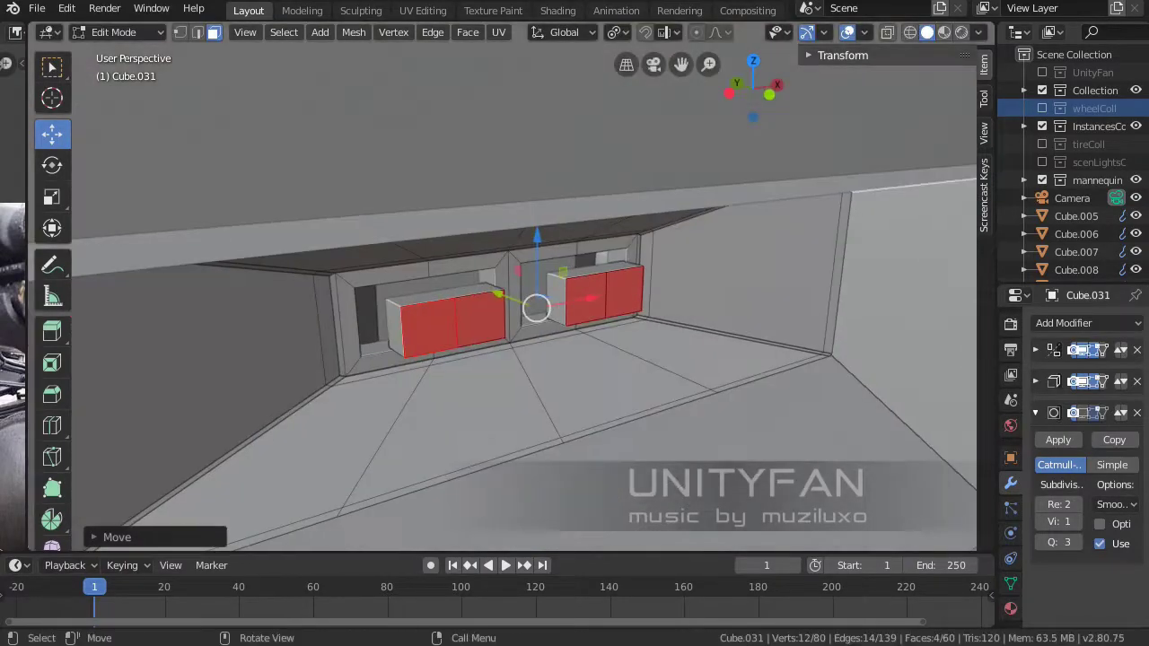
{"action": "key", "text": "Tab"}
{"action": "scroll", "coordinate": [503, 287], "scroll_direction": "up", "scroll_amount": 4}
{"action": "key", "text": "Tab"}
{"action": "scroll", "coordinate": [503, 287], "scroll_direction": "up", "scroll_amount": 4}
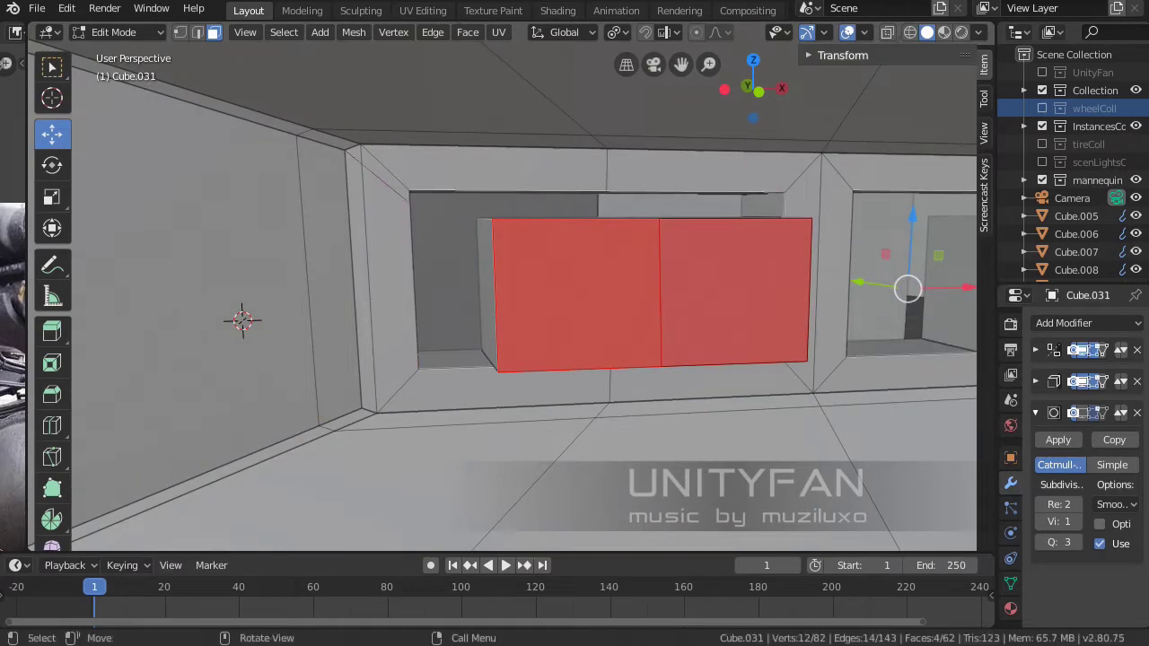
Add an edge loop around the new lamp block.
{"action": "middle_click_drag", "start_coordinate": [503, 288], "coordinate": [516, 269]}
{"action": "key", "text": "Escape"}
{"action": "middle_click_drag", "start_coordinate": [324, 358], "coordinate": [387, 337]}
{"action": "scroll", "coordinate": [392, 333], "scroll_direction": "up", "scroll_amount": 1}
{"action": "key", "text": "ctrl+r"}
{"action": "left_click", "coordinate": [396, 336]}
{"action": "key", "text": "w"}
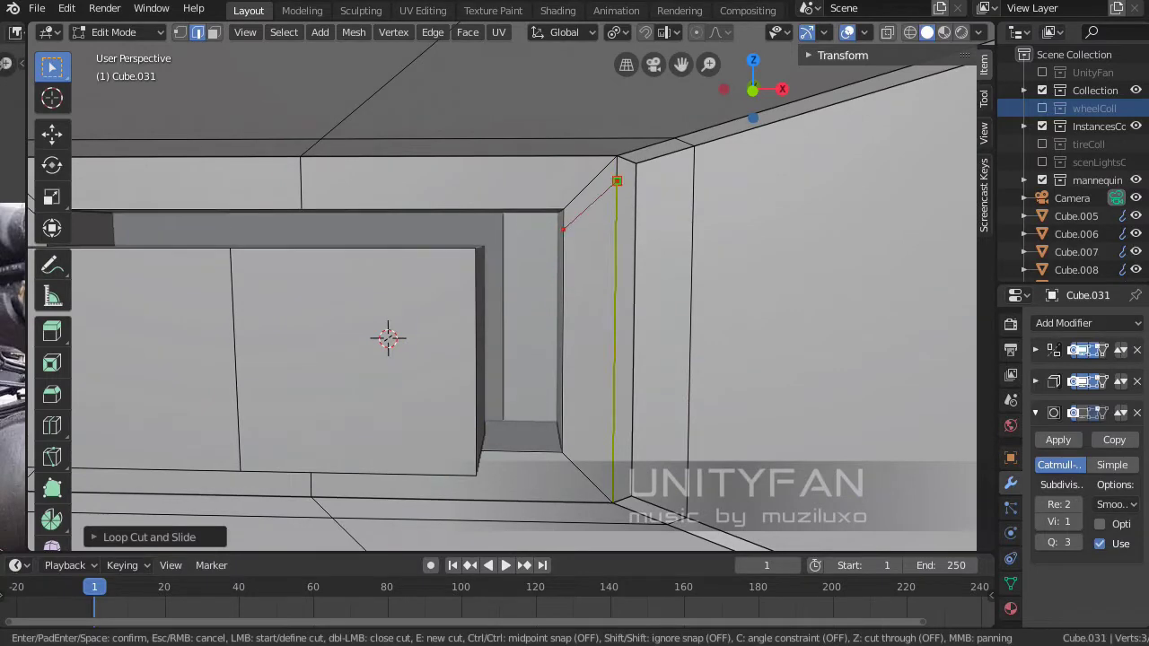
{"action": "middle_click_drag", "start_coordinate": [563, 229], "coordinate": [548, 168], "text": "shift"}
Apply smooth shading to the lamp object.
{"action": "key", "text": "Tab"}
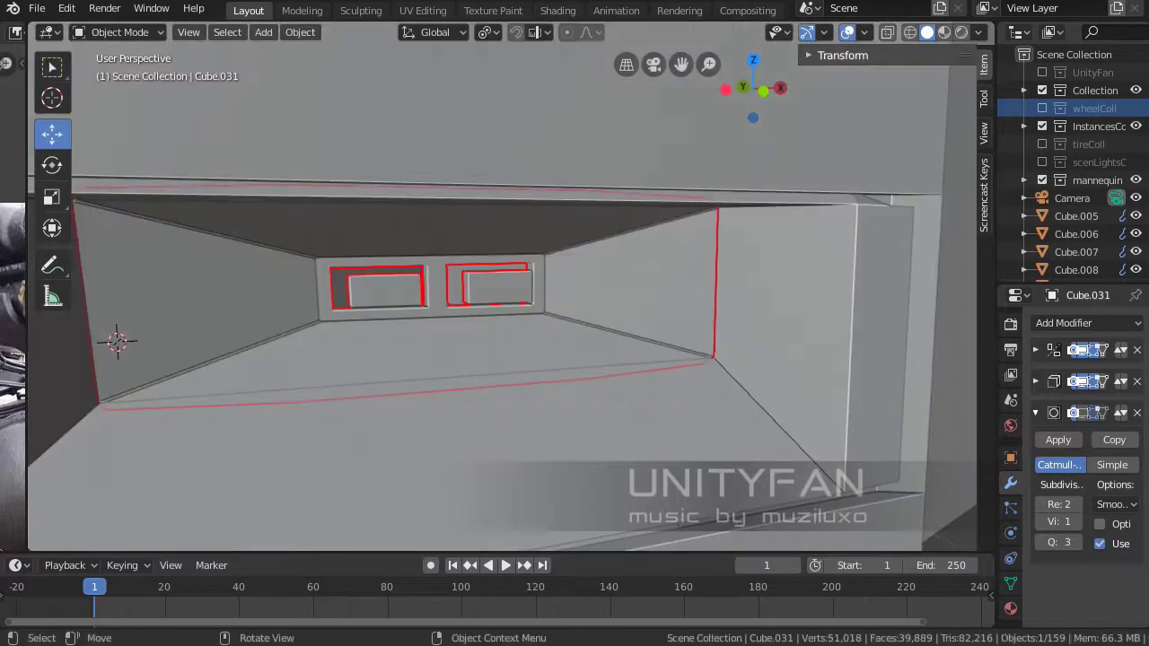
{"action": "middle_click_drag", "start_coordinate": [113, 336], "coordinate": [270, 314]}
{"action": "right_click", "coordinate": [485, 303]}
{"action": "left_click", "coordinate": [485, 285]}
Select one face on each lamp capsule and extrude them.
{"action": "key", "text": "Tab"}
{"action": "left_click", "coordinate": [309, 305]}
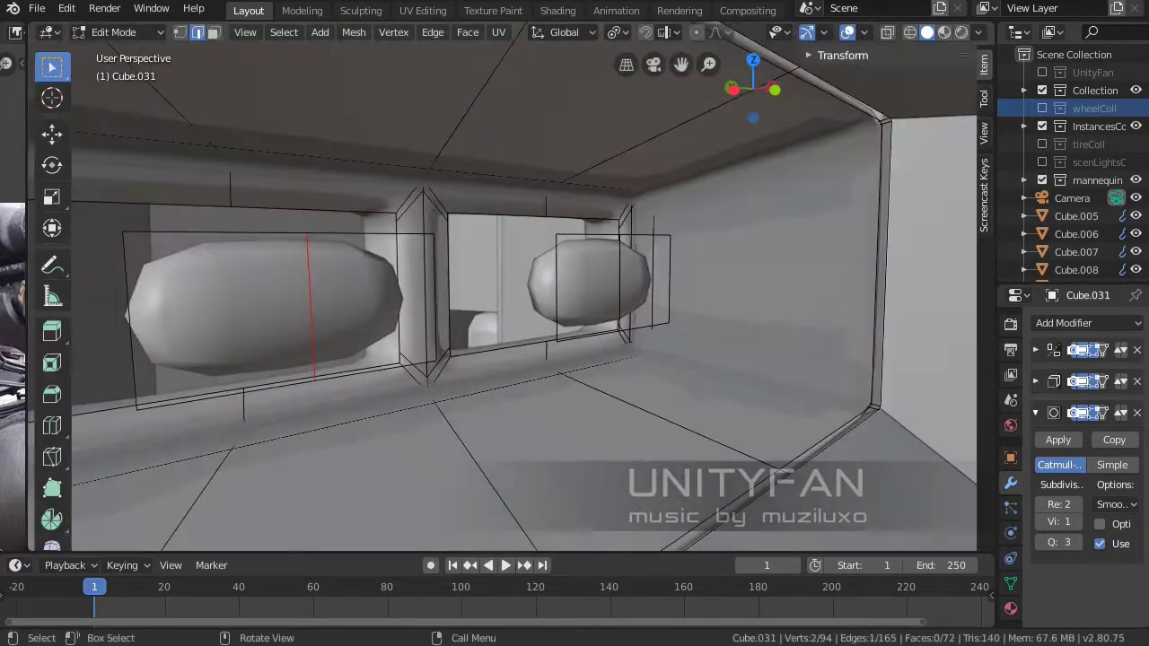
{"action": "left_click", "coordinate": [429, 305], "text": "shift"}
{"action": "left_click", "coordinate": [577, 291], "text": "shift"}
{"action": "middle_click_drag", "start_coordinate": [539, 314], "coordinate": [593, 305]}
{"action": "left_click", "coordinate": [422, 306], "text": "shift"}
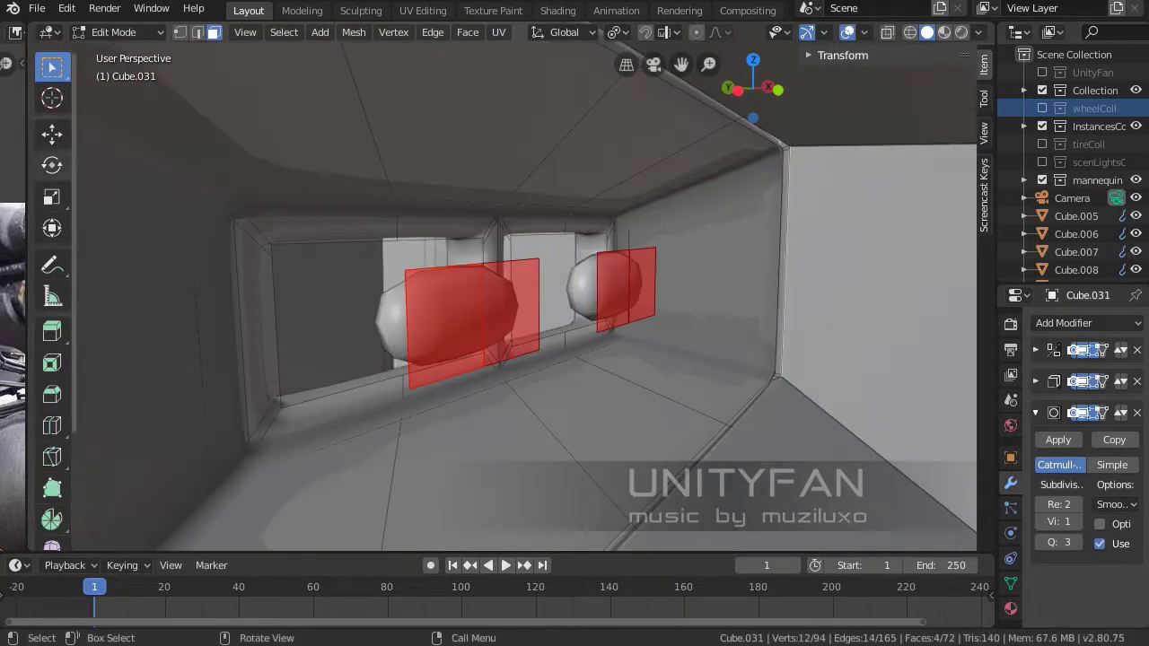
{"action": "key", "text": "g"}
{"action": "key", "text": "Return"}
Scale the extruded capsule faces to a new size.
{"action": "scroll", "coordinate": [523, 287], "scroll_direction": "up", "scroll_amount": 3}
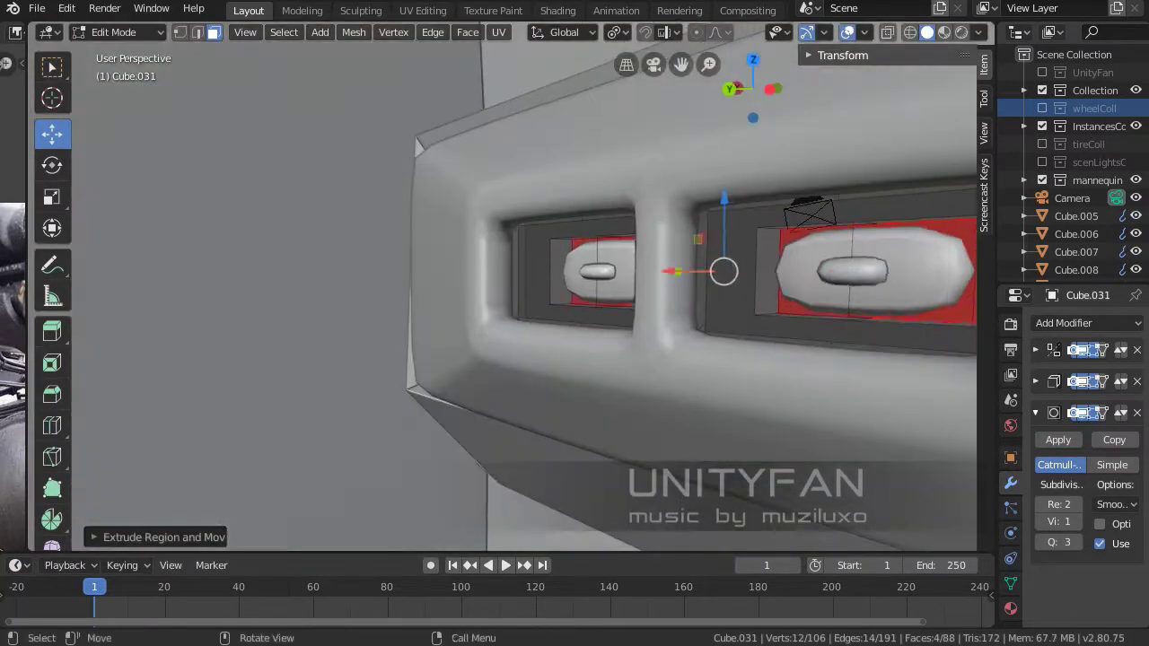
{"action": "scroll", "coordinate": [523, 287], "scroll_direction": "up", "scroll_amount": 3}
{"action": "scroll", "coordinate": [524, 287], "scroll_direction": "up", "scroll_amount": 2}
{"action": "scroll", "coordinate": [244, 265], "scroll_direction": "down", "scroll_amount": 6}
{"action": "key", "text": "s"}
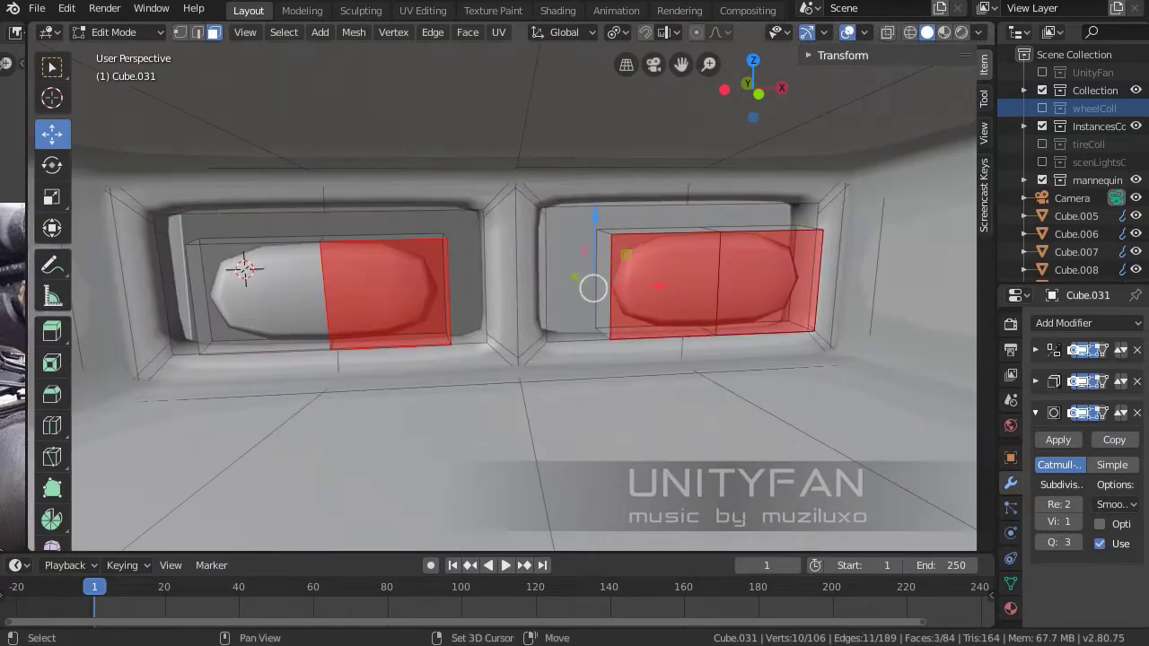
{"action": "left_click", "coordinate": [245, 270]}
Add an edge loop across the left capsule housing.
{"action": "left_click", "coordinate": [725, 306]}
{"action": "middle_click_drag", "start_coordinate": [724, 306], "coordinate": [539, 296]}
{"action": "left_click", "coordinate": [51, 425]}
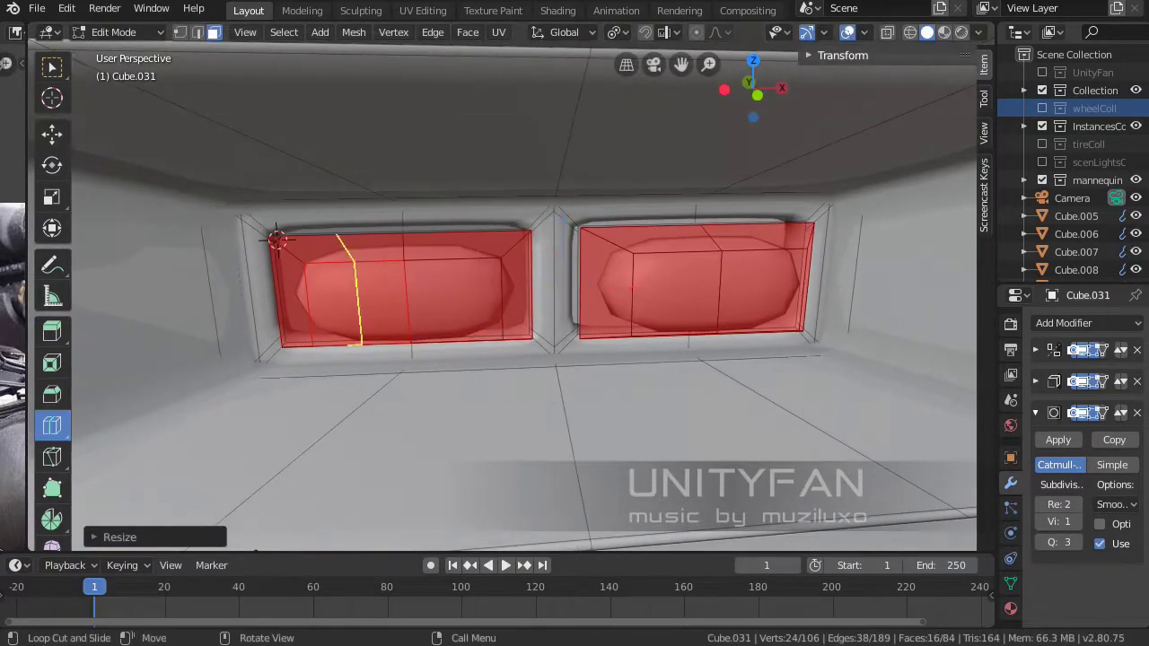
{"action": "key", "text": "Tab"}
Deselect the whole lamp mesh and leave the wireframe view.
{"action": "scroll", "coordinate": [538, 296], "scroll_direction": "down", "scroll_amount": 3}
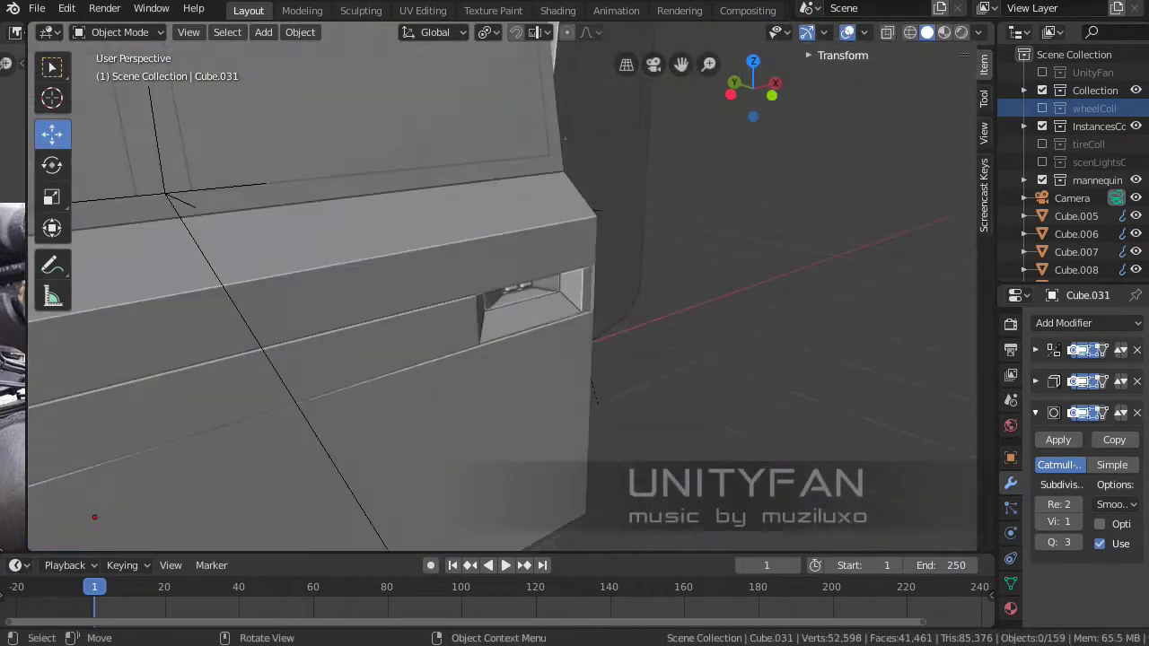
{"action": "mouse_move", "coordinate": [539, 296]}
{"action": "middle_mouse_down"}
{"action": "mouse_move", "coordinate": [893, 368]}
{"action": "mouse_move", "coordinate": [813, 334]}
{"action": "mouse_move", "coordinate": [682, 305]}
{"action": "middle_mouse_up"}
{"action": "key", "text": "z"}
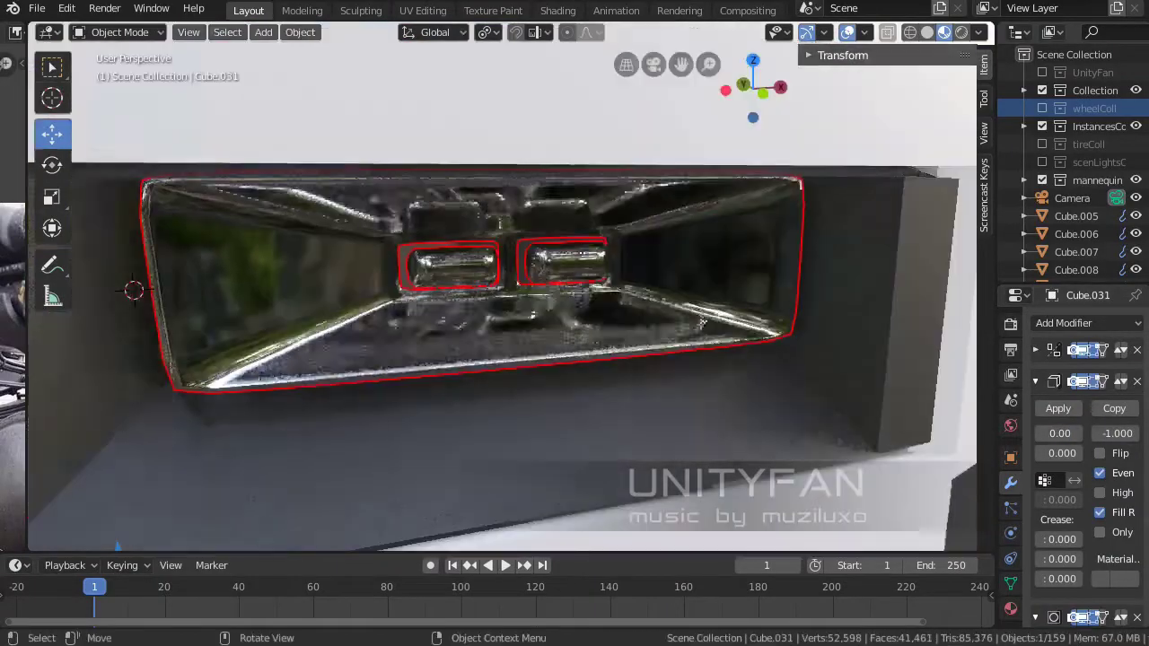
{"action": "middle_click_drag", "start_coordinate": [135, 287], "coordinate": [359, 297]}
{"action": "key", "text": "Tab"}
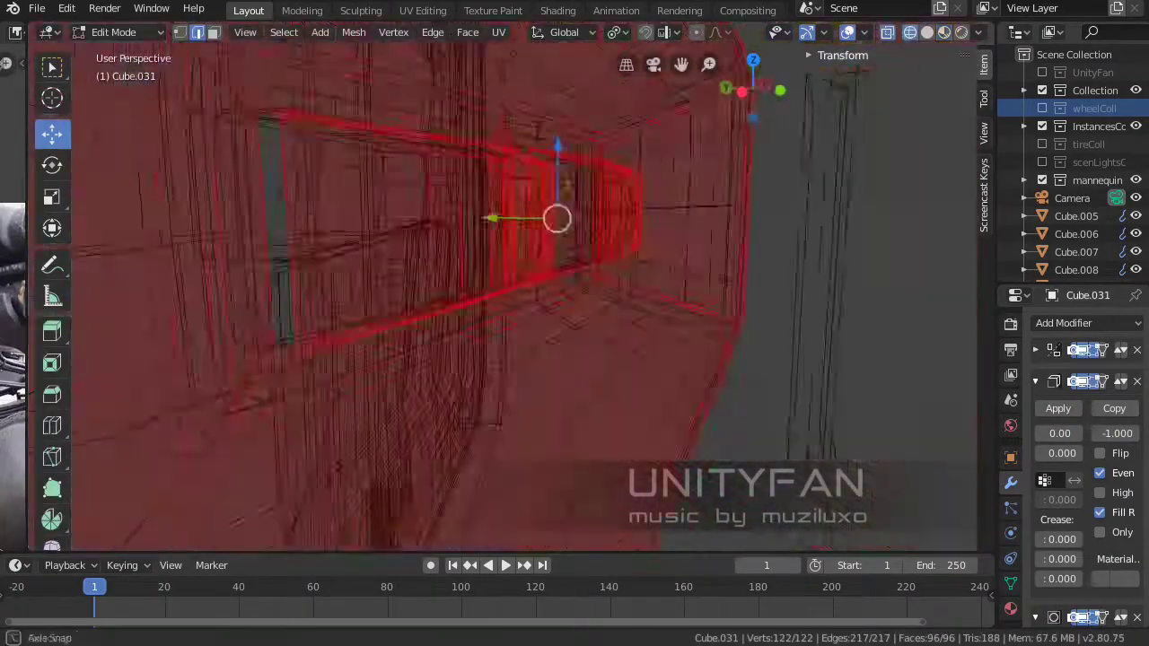
{"action": "scroll", "coordinate": [503, 287], "scroll_direction": "up", "scroll_amount": 3}
{"action": "key", "text": "w"}
{"action": "key", "text": "alt+a"}
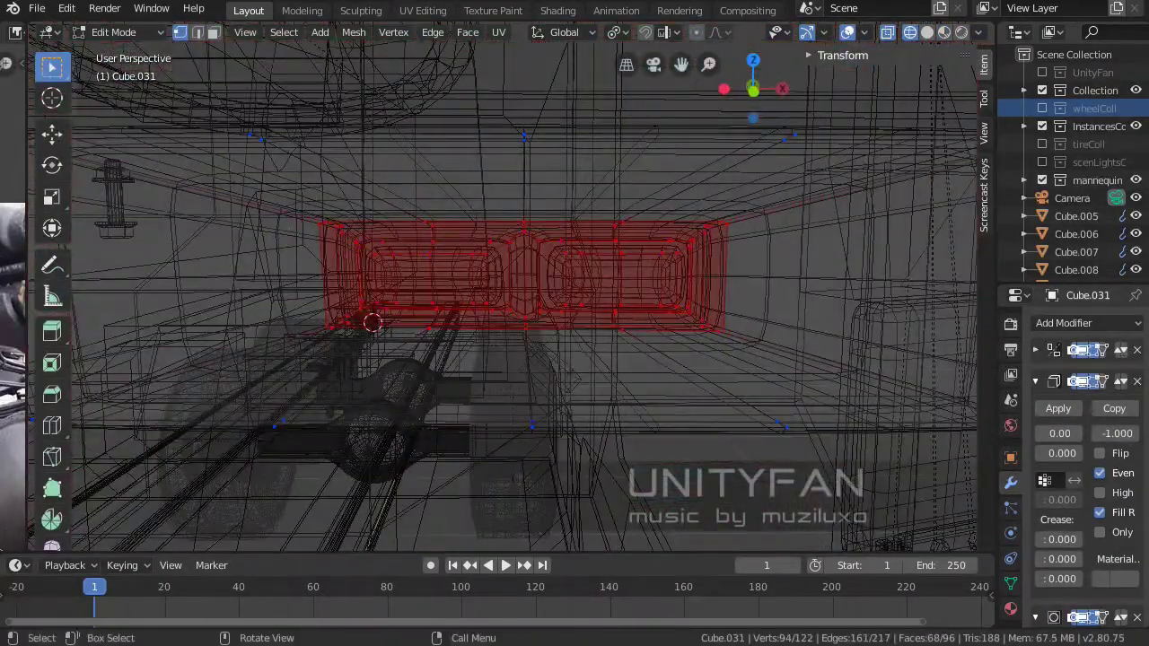
{"action": "key", "text": "shift+z"}
Switch the viewport to Material Preview shading.
{"action": "middle_click_drag", "start_coordinate": [539, 287], "coordinate": [544, 296]}
{"action": "key", "text": "z"}
{"action": "left_click", "coordinate": [544, 369]}
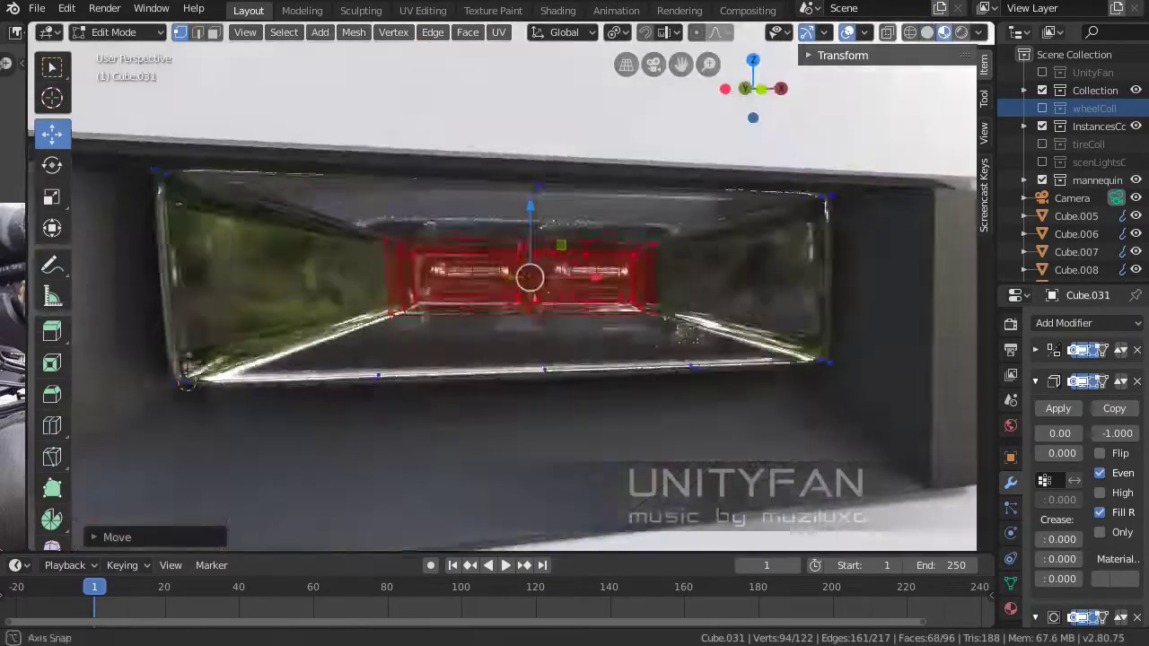
{"action": "middle_click_drag", "start_coordinate": [544, 369], "coordinate": [628, 377]}
{"action": "scroll", "coordinate": [628, 377], "scroll_direction": "down", "scroll_amount": 3}
{"action": "key", "text": "Tab"}
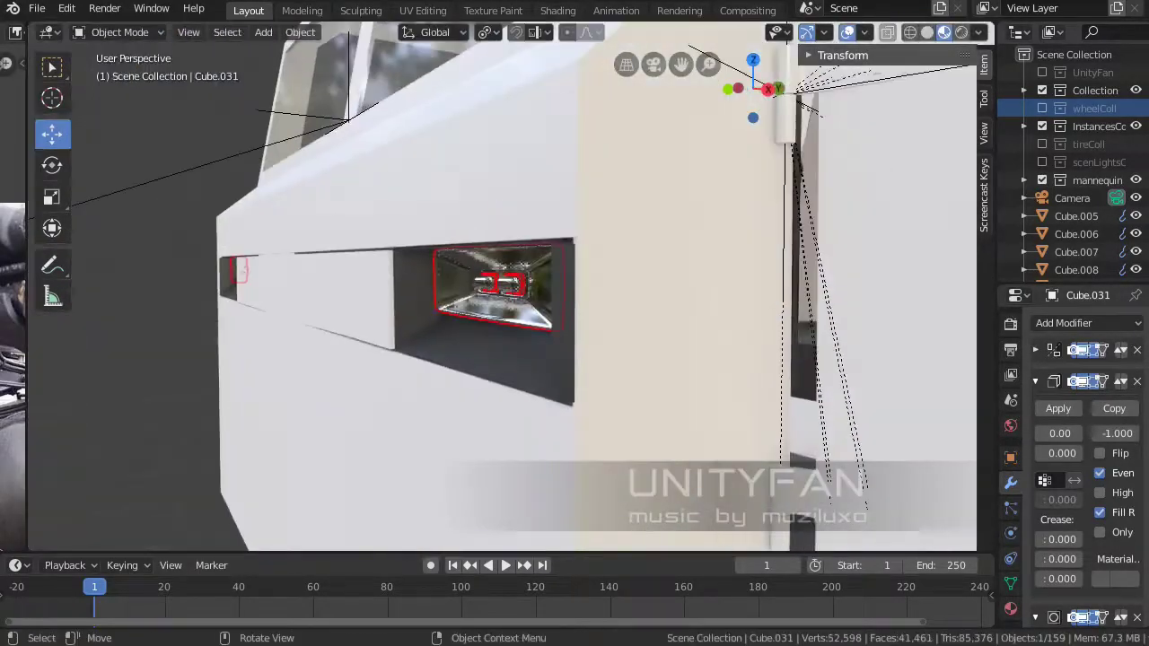
Move the headlight housing vertices along the X axis.
{"action": "key", "text": "Tab"}
{"action": "scroll", "coordinate": [503, 287], "scroll_direction": "up", "scroll_amount": 3}
{"action": "middle_click_drag", "start_coordinate": [503, 287], "coordinate": [539, 296]}
{"action": "key", "text": "g"}
{"action": "key", "text": "x"}
{"action": "scroll", "coordinate": [539, 297], "scroll_direction": "down", "scroll_amount": 2}
{"action": "key", "text": "Tab"}
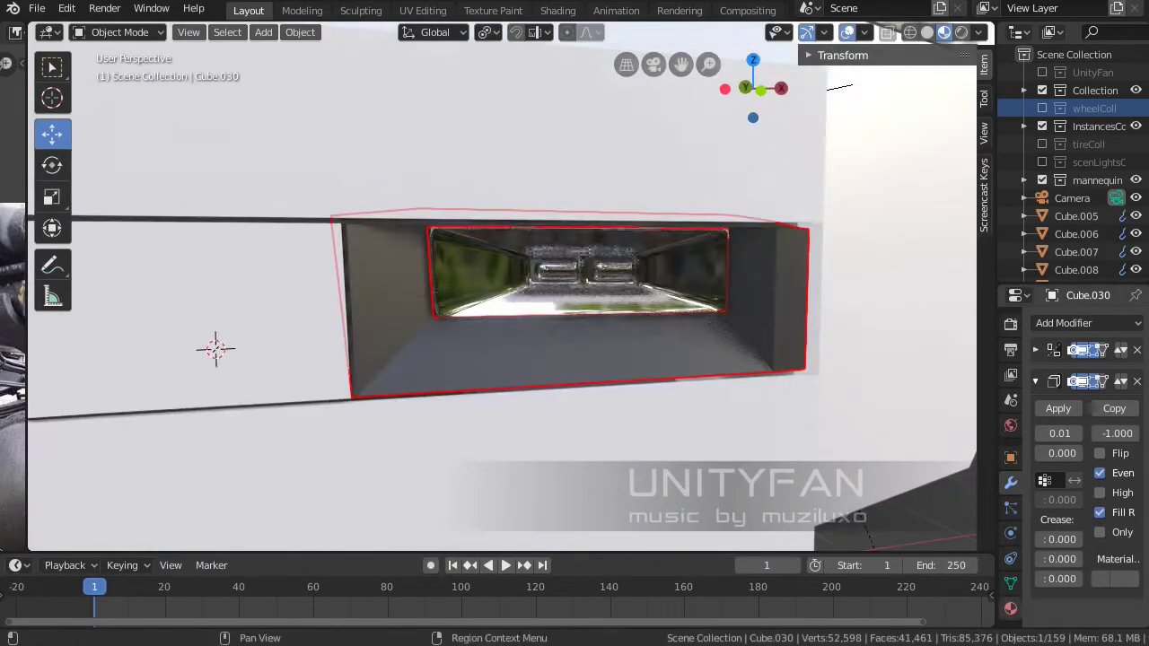
Give the Cube.030 housing material a dark base colour and 0.2 roughness.
{"action": "left_click_drag", "start_coordinate": [979, 404], "coordinate": [867, 404]}
{"action": "scroll", "coordinate": [1014, 448], "scroll_direction": "down", "scroll_amount": 5}
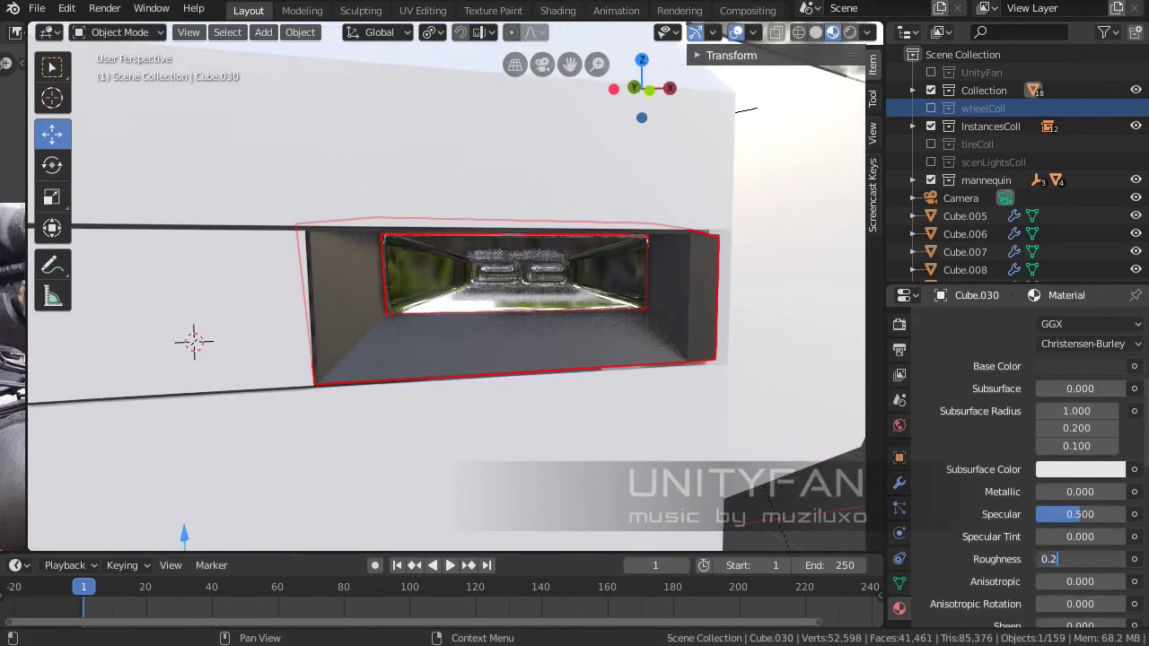
{"action": "scroll", "coordinate": [1014, 449], "scroll_direction": "down", "scroll_amount": 2}
{"action": "left_click", "coordinate": [1080, 510]}
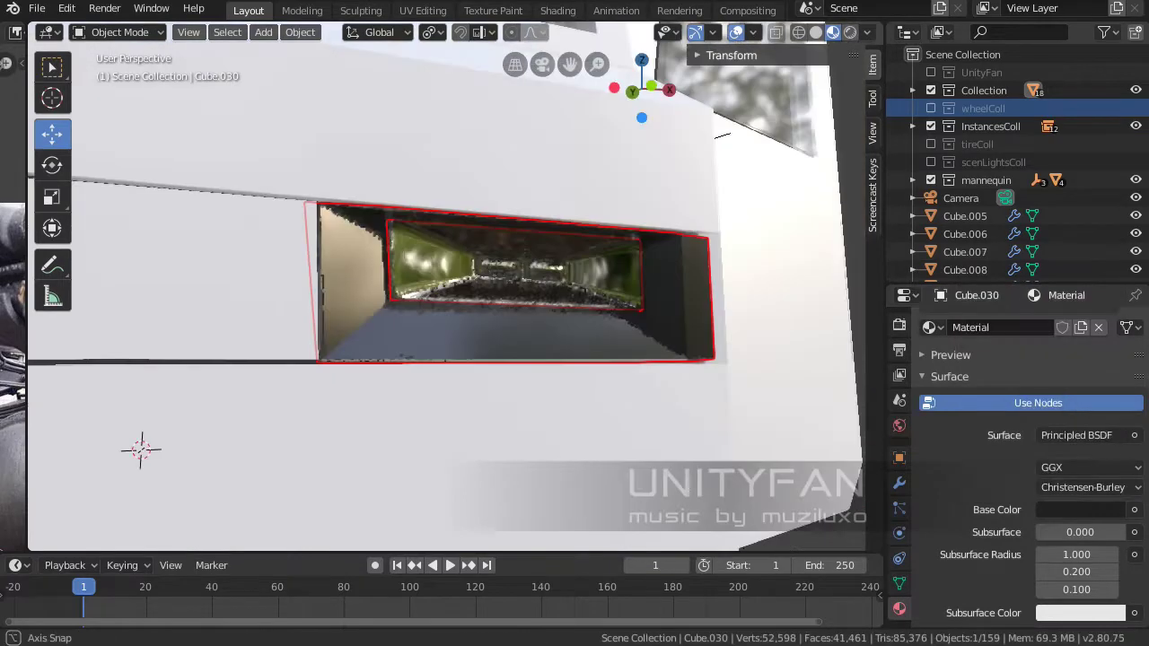
{"action": "middle_click_drag", "start_coordinate": [449, 360], "coordinate": [629, 341]}
{"action": "scroll", "coordinate": [802, 322], "scroll_direction": "down", "scroll_amount": 5}
{"action": "middle_click_drag", "start_coordinate": [802, 322], "coordinate": [577, 257]}
Give the truck body a new olive-green material.
{"action": "left_click", "coordinate": [584, 256]}
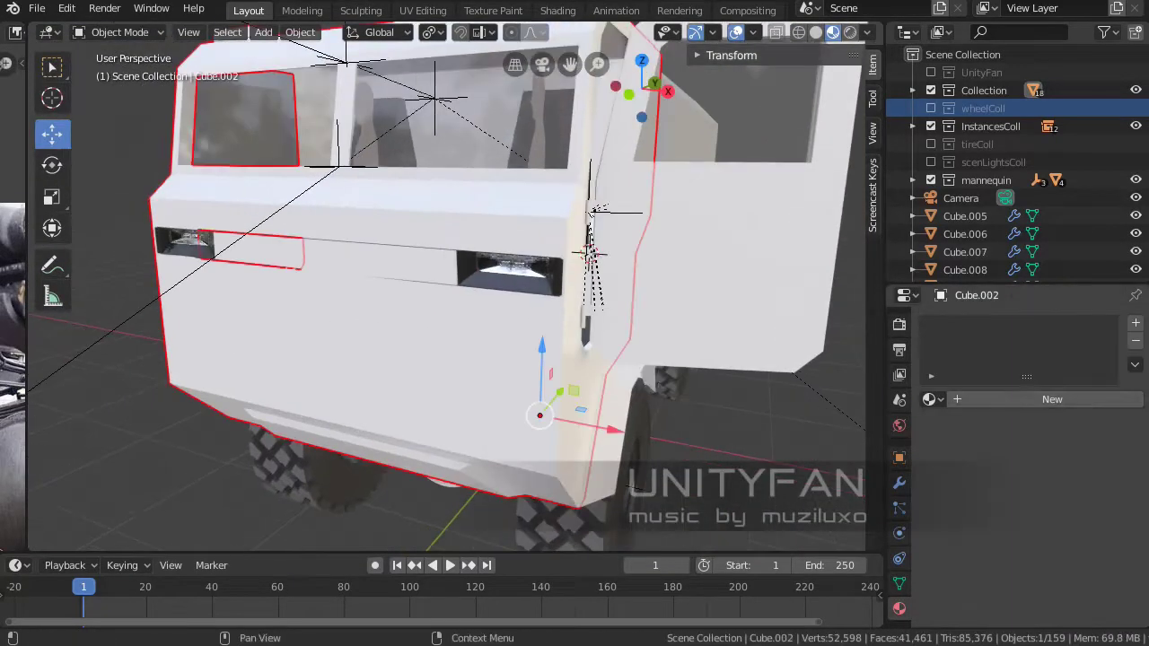
{"action": "left_click", "coordinate": [1080, 582]}
{"action": "left_click", "coordinate": [988, 388]}
{"action": "left_click_drag", "start_coordinate": [1112, 334], "coordinate": [1111, 437]}
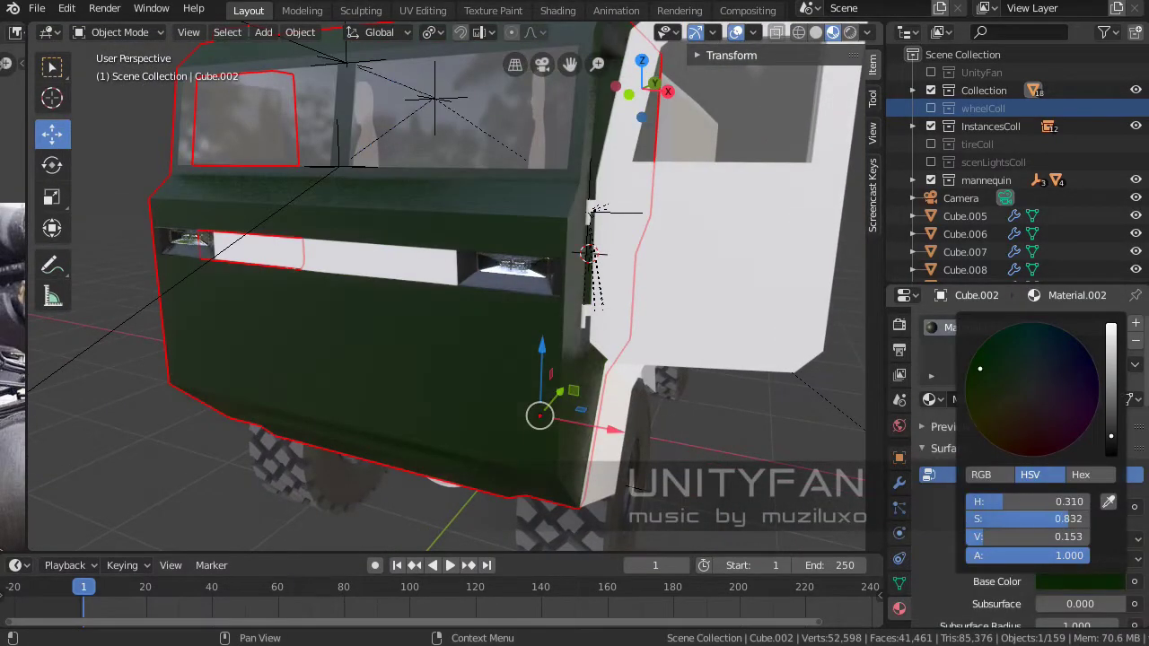
{"action": "left_click_drag", "start_coordinate": [981, 368], "coordinate": [997, 360]}
{"action": "left_click_drag", "start_coordinate": [1112, 431], "coordinate": [1112, 378]}
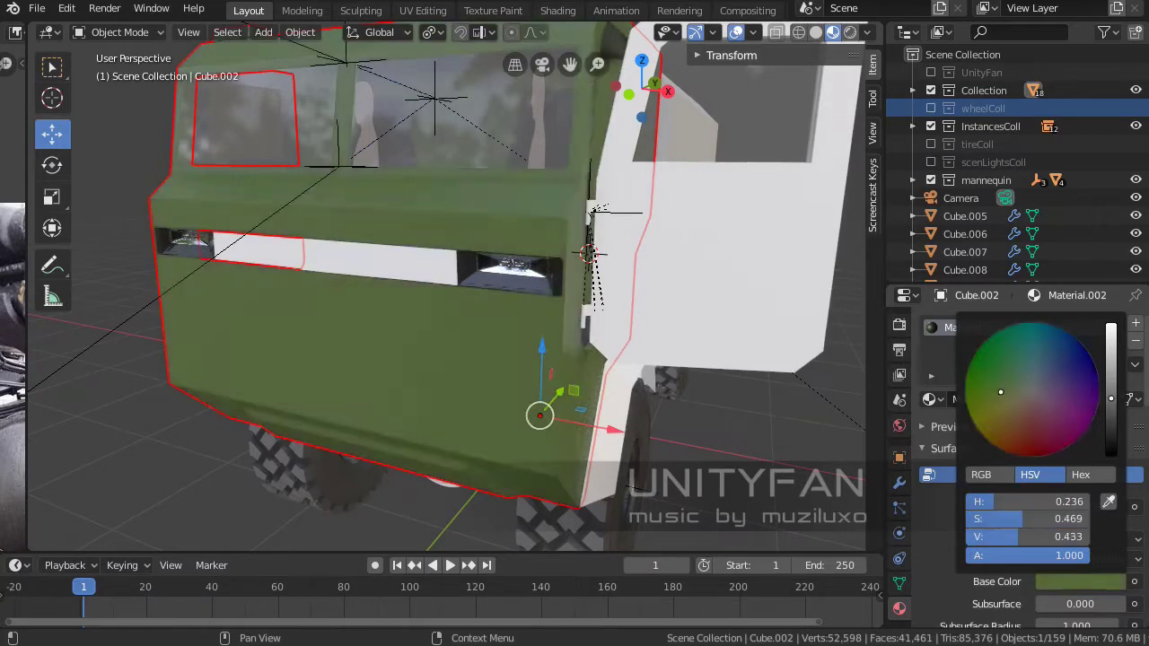
{"action": "middle_click_drag", "start_coordinate": [718, 359], "coordinate": [449, 314]}
Drop the olive-green Material.002 onto the cab door.
{"action": "scroll", "coordinate": [538, 314], "scroll_direction": "up", "scroll_amount": 5}
{"action": "scroll", "coordinate": [539, 314], "scroll_direction": "down", "scroll_amount": 5}
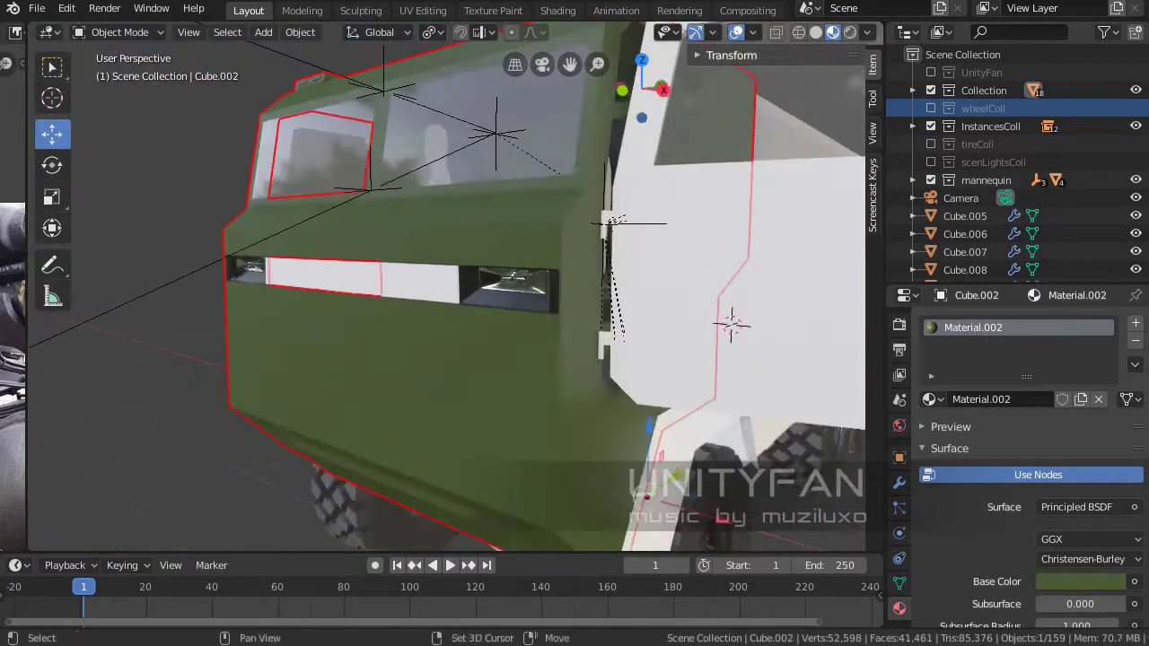
{"action": "scroll", "coordinate": [1033, 467], "scroll_direction": "down", "scroll_amount": 4}
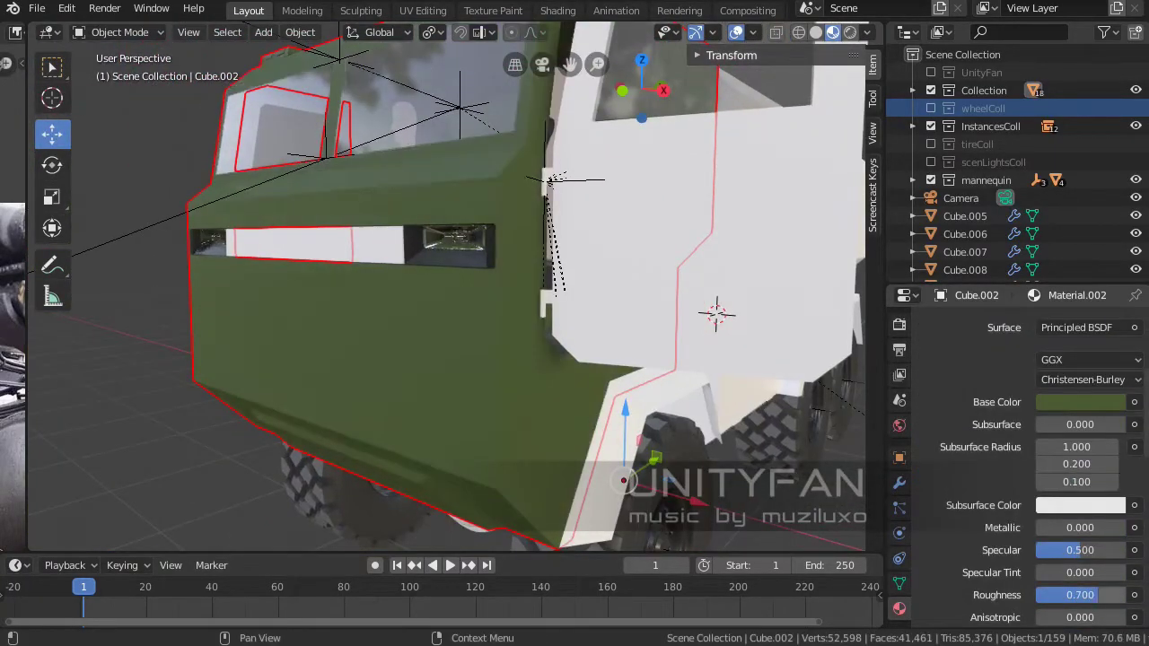
{"action": "scroll", "coordinate": [448, 288], "scroll_direction": "down", "scroll_amount": 3}
{"action": "scroll", "coordinate": [449, 287], "scroll_direction": "up", "scroll_amount": 4}
{"action": "middle_click_drag", "start_coordinate": [449, 288], "coordinate": [538, 314], "text": "shift"}
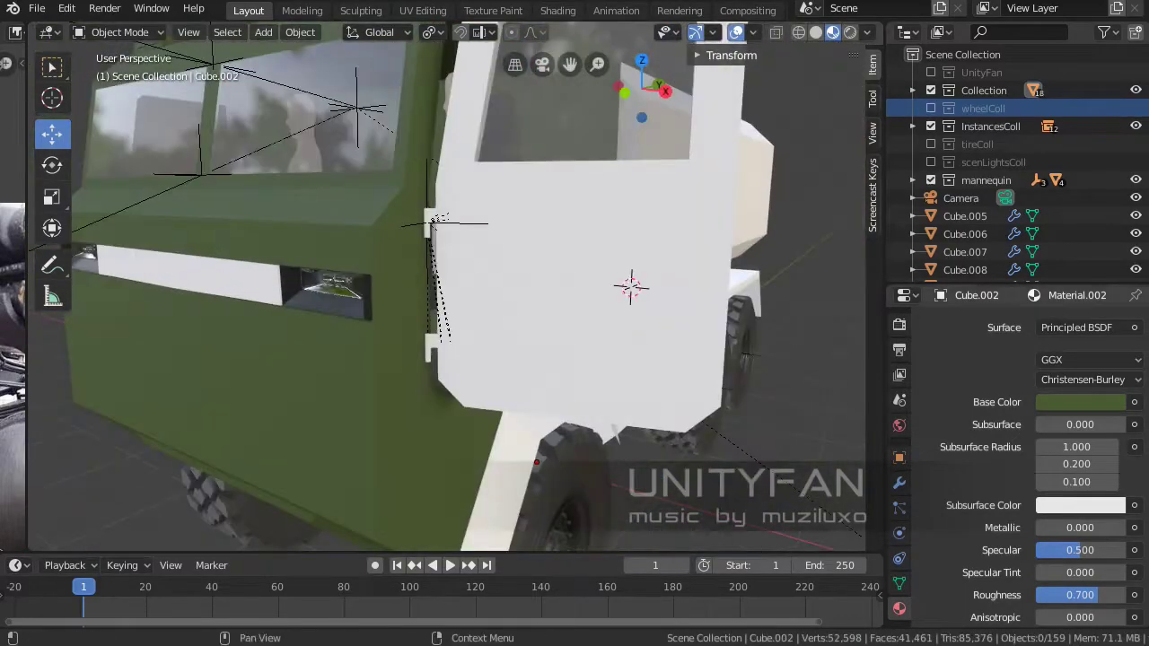
{"action": "scroll", "coordinate": [1033, 449], "scroll_direction": "up", "scroll_amount": 5}
{"action": "left_click_drag", "start_coordinate": [973, 327], "coordinate": [583, 287]}
{"action": "scroll", "coordinate": [584, 287], "scroll_direction": "up", "scroll_amount": 3}
{"action": "scroll", "coordinate": [583, 288], "scroll_direction": "up", "scroll_amount": 1}
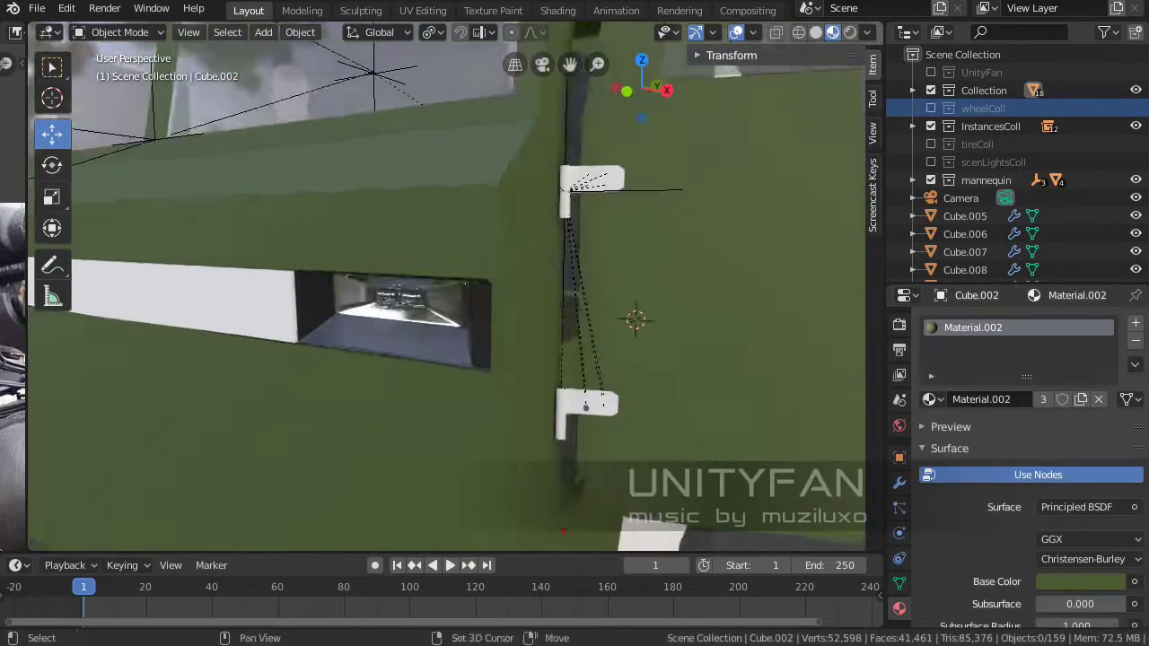
{"action": "scroll", "coordinate": [584, 360], "scroll_direction": "up", "scroll_amount": 3}
Apply Material.002 to the hinge nuts and hinge plate.
{"action": "left_click_drag", "start_coordinate": [973, 327], "coordinate": [492, 287]}
{"action": "scroll", "coordinate": [584, 305], "scroll_direction": "up", "scroll_amount": 3}
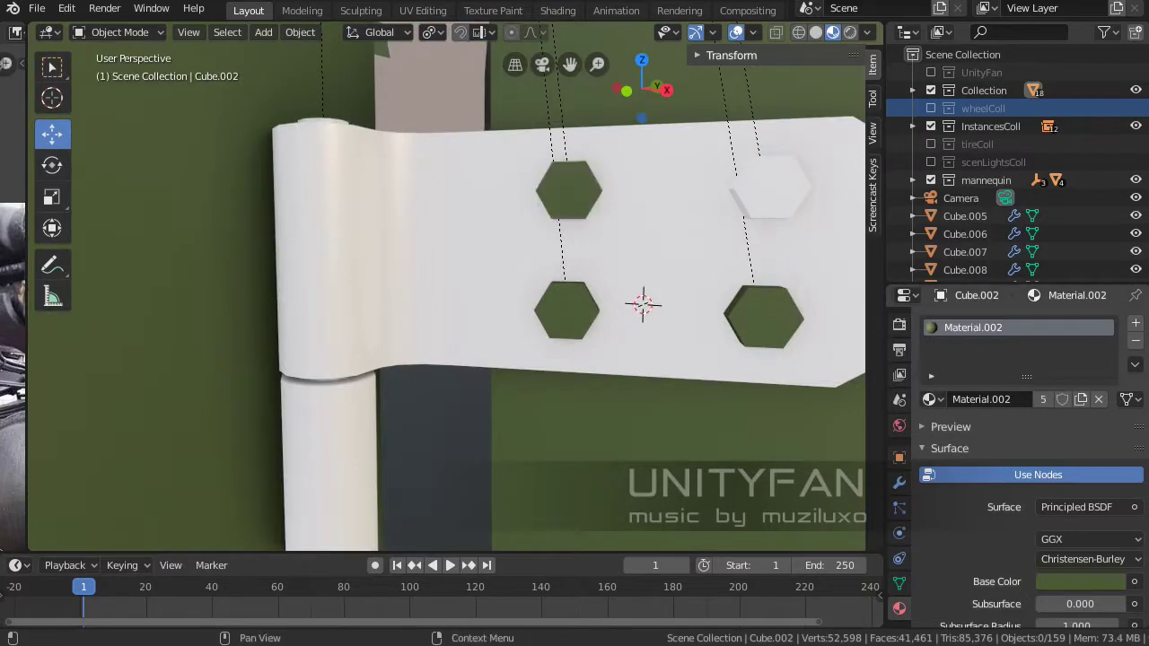
{"action": "left_click_drag", "start_coordinate": [928, 399], "coordinate": [584, 251]}
{"action": "scroll", "coordinate": [584, 288], "scroll_direction": "down", "scroll_amount": 3}
Apply Material.002 to the remaining cab parts, bringing it to 16 users.
{"action": "middle_click_drag", "start_coordinate": [583, 288], "coordinate": [502, 323]}
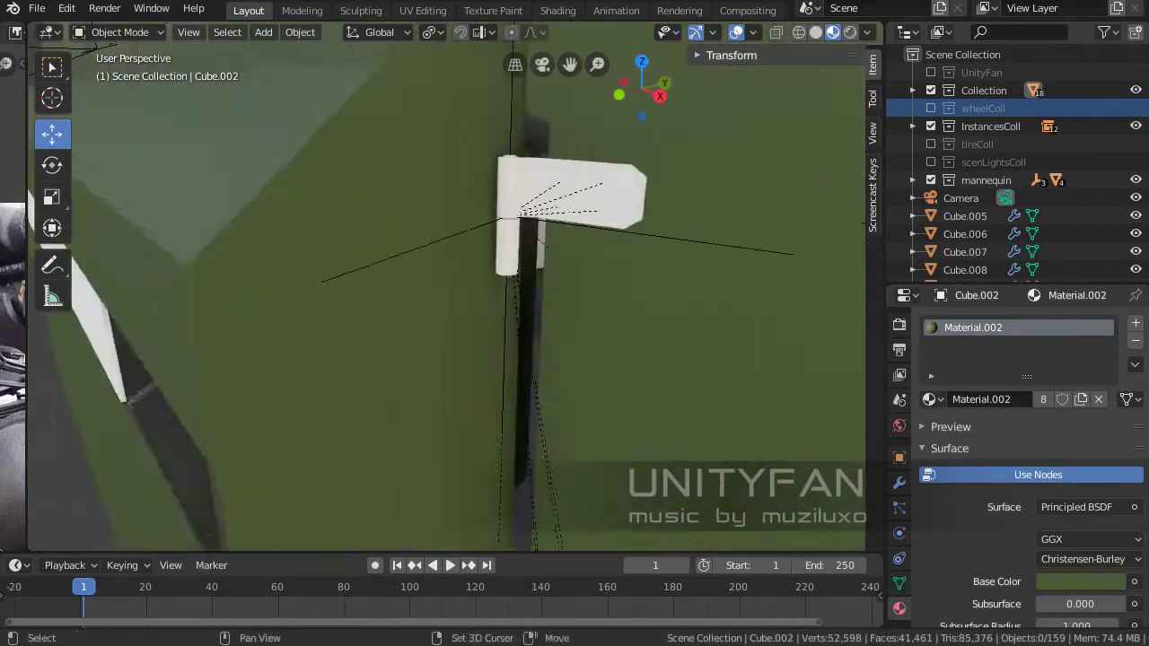
{"action": "scroll", "coordinate": [503, 323], "scroll_direction": "up", "scroll_amount": 2}
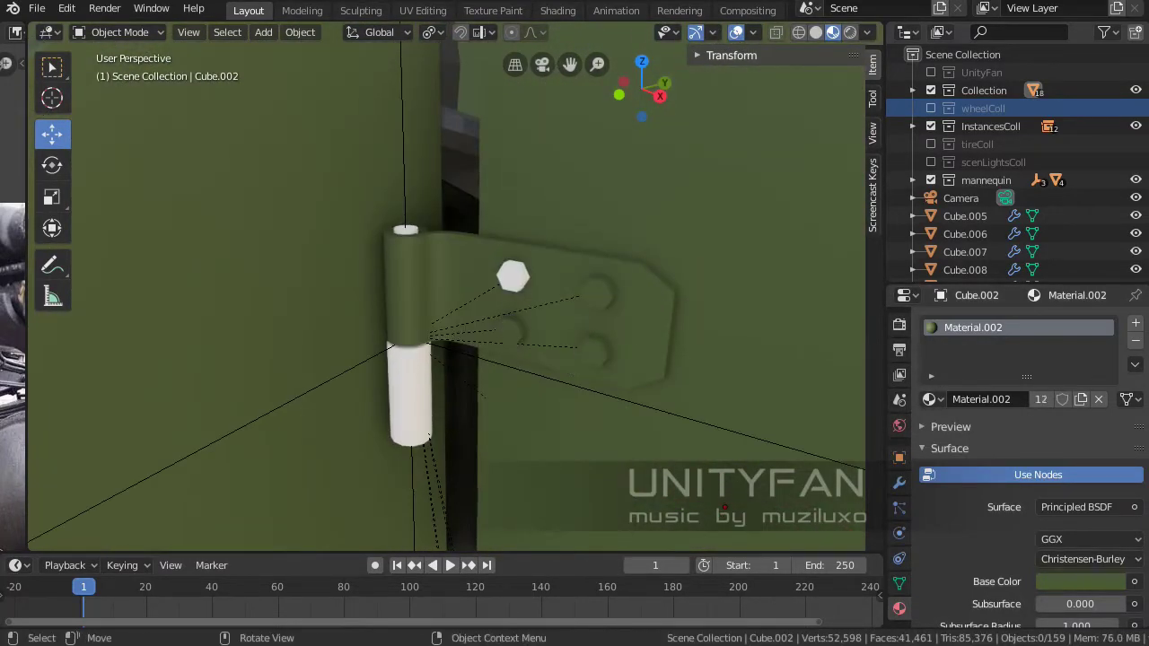
{"action": "scroll", "coordinate": [449, 288], "scroll_direction": "down", "scroll_amount": 3}
{"action": "mouse_move", "coordinate": [449, 288]}
{"action": "middle_mouse_down"}
{"action": "mouse_move", "coordinate": [269, 323]}
{"action": "mouse_move", "coordinate": [628, 269]}
{"action": "mouse_move", "coordinate": [584, 297]}
{"action": "middle_mouse_up"}
{"action": "scroll", "coordinate": [404, 297], "scroll_direction": "down", "scroll_amount": 2}
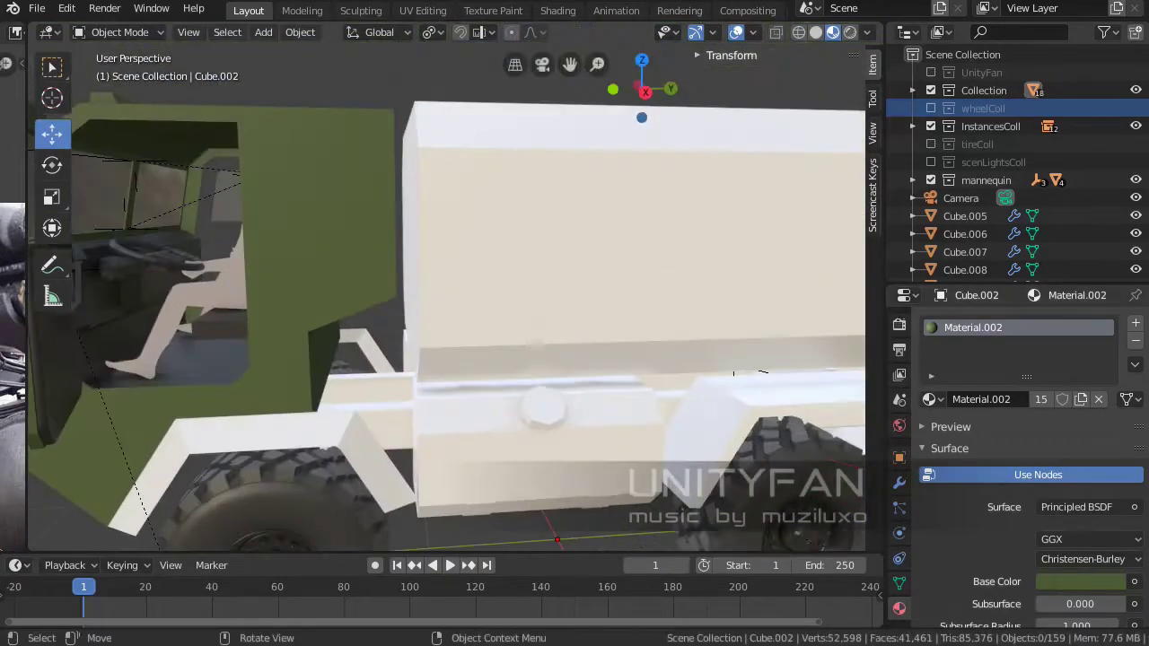
{"action": "left_click_drag", "start_coordinate": [973, 327], "coordinate": [710, 334]}
{"action": "scroll", "coordinate": [709, 334], "scroll_direction": "up", "scroll_amount": 3}
Exclude the wheel collection to expose the axles and leaf springs.
{"action": "mouse_move", "coordinate": [709, 334]}
{"action": "middle_mouse_down"}
{"action": "mouse_move", "coordinate": [569, 368]}
{"action": "mouse_move", "coordinate": [539, 341]}
{"action": "mouse_move", "coordinate": [656, 357]}
{"action": "mouse_move", "coordinate": [538, 377]}
{"action": "mouse_move", "coordinate": [503, 341]}
{"action": "mouse_move", "coordinate": [539, 359]}
{"action": "middle_mouse_up"}
{"action": "left_click", "coordinate": [665, 368]}
{"action": "scroll", "coordinate": [538, 377], "scroll_direction": "up", "scroll_amount": 3}
{"action": "scroll", "coordinate": [539, 378], "scroll_direction": "up", "scroll_amount": 3}
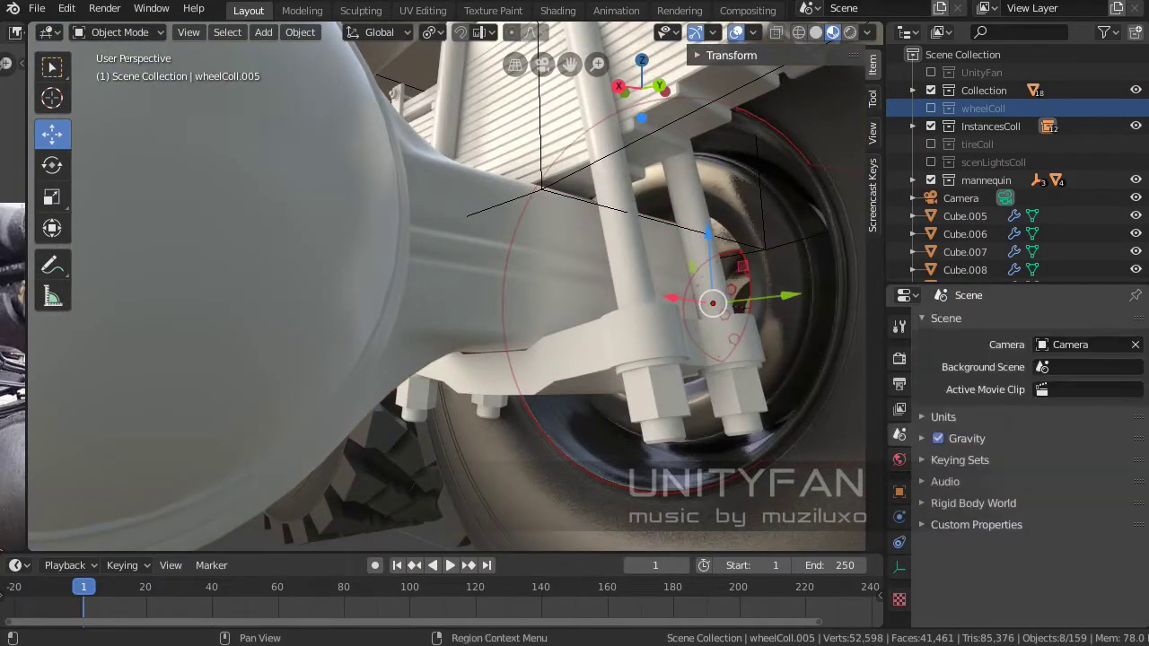
{"action": "left_click", "coordinate": [899, 518]}
{"action": "mouse_move", "coordinate": [899, 517]}
{"action": "middle_mouse_down"}
{"action": "mouse_move", "coordinate": [539, 404]}
{"action": "mouse_move", "coordinate": [291, 508]}
{"action": "mouse_move", "coordinate": [359, 449]}
{"action": "mouse_move", "coordinate": [503, 422]}
{"action": "middle_mouse_up"}
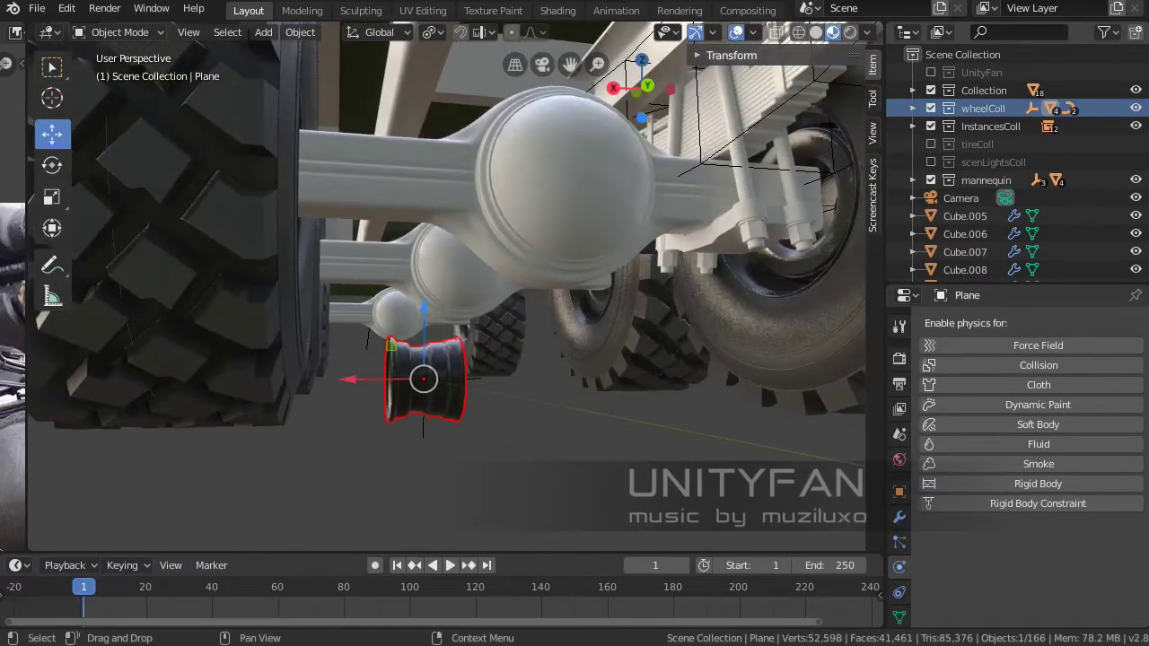
{"action": "left_click", "coordinate": [931, 108]}
Select the leaf-spring bracket and make Material.003's base colour black.
{"action": "middle_click_drag", "start_coordinate": [539, 359], "coordinate": [583, 297]}
{"action": "left_click", "coordinate": [575, 270]}
{"action": "left_click", "coordinate": [899, 575]}
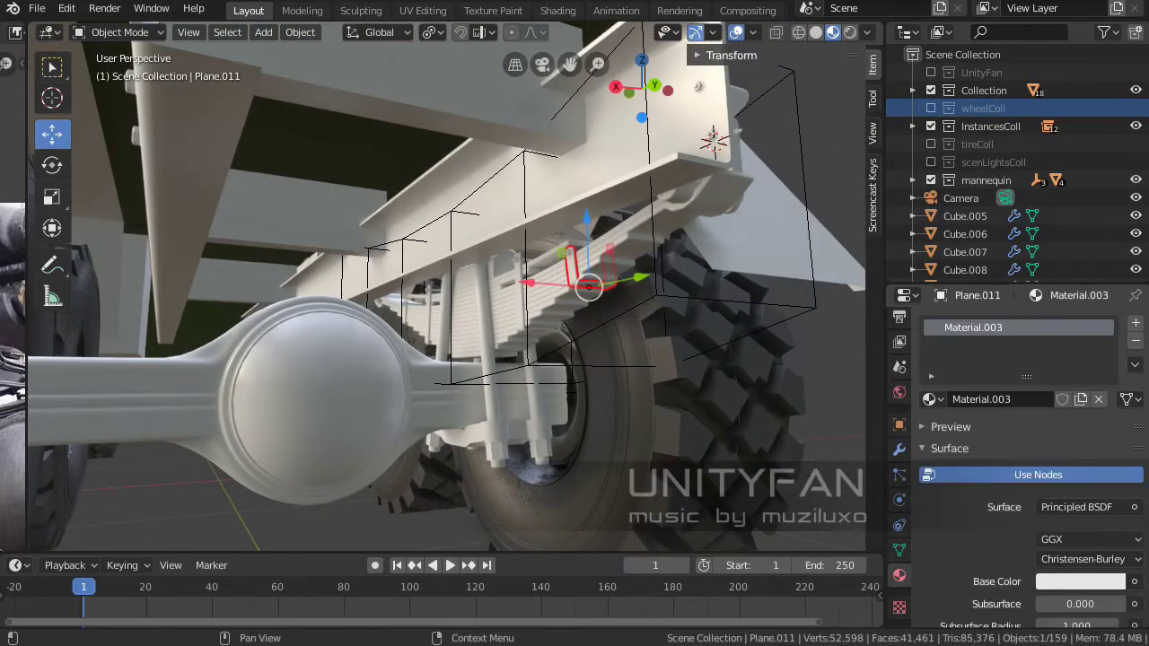
{"action": "middle_click_drag", "start_coordinate": [539, 359], "coordinate": [592, 269]}
{"action": "left_click", "coordinate": [1081, 509]}
{"action": "scroll", "coordinate": [1032, 467], "scroll_direction": "down", "scroll_amount": 4}
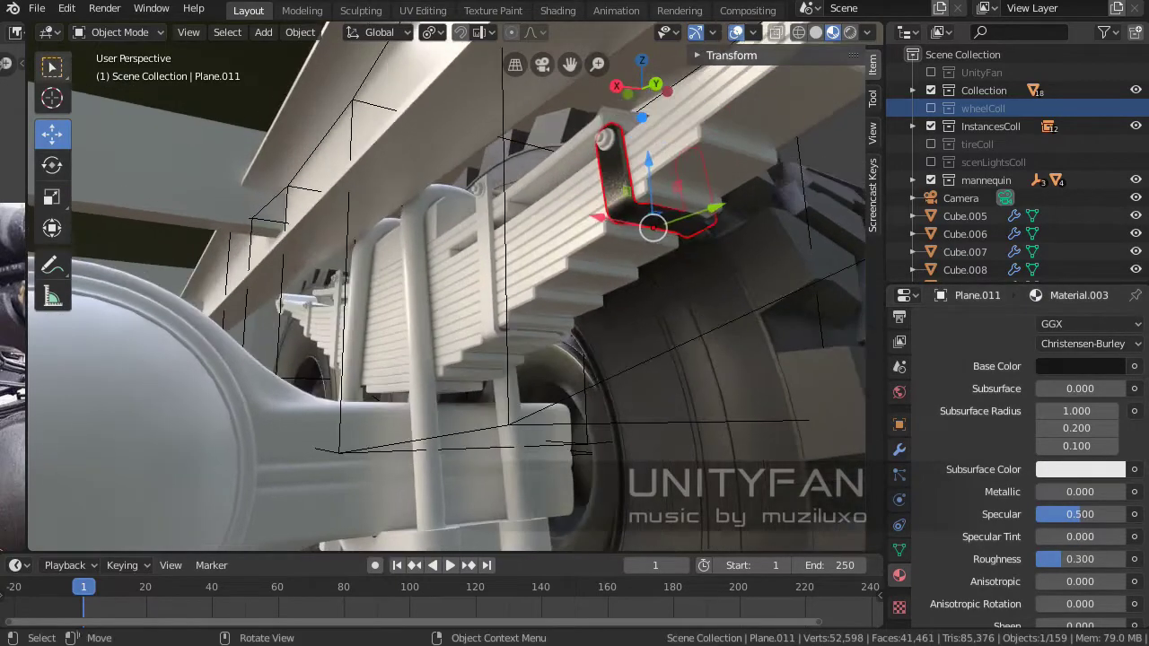
Drag Material.003 onto the spring parts, axle parts, leaf spring and axle hub.
{"action": "middle_click_drag", "start_coordinate": [449, 315], "coordinate": [503, 269]}
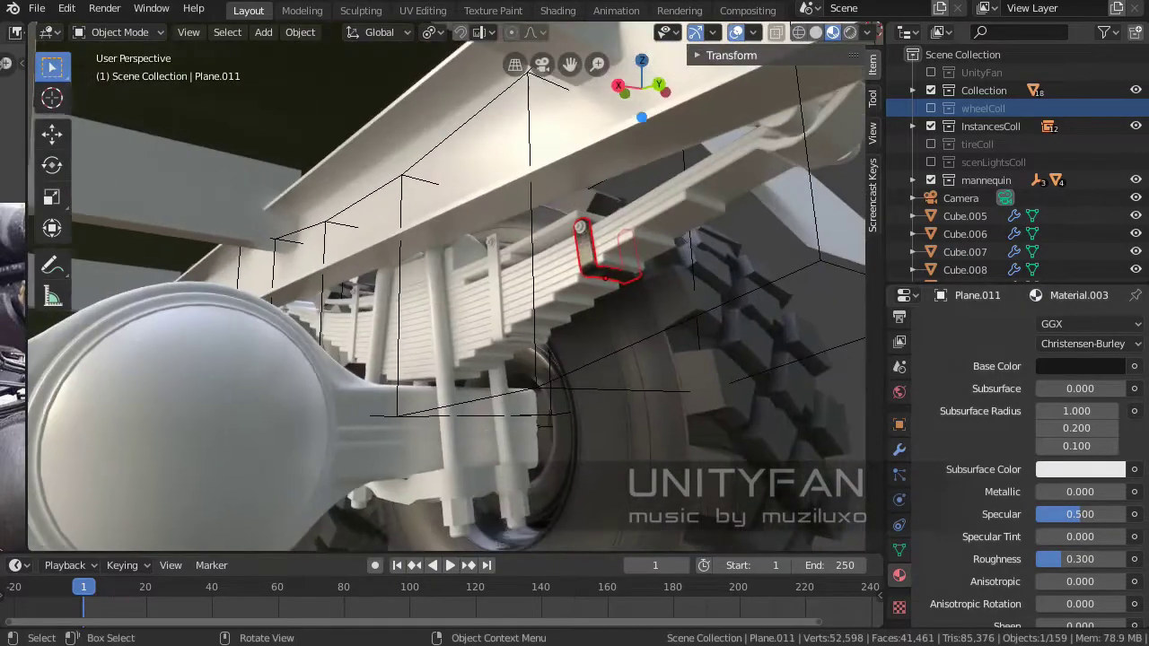
{"action": "scroll", "coordinate": [1032, 449], "scroll_direction": "up", "scroll_amount": 6}
{"action": "left_click_drag", "start_coordinate": [973, 327], "coordinate": [738, 171]}
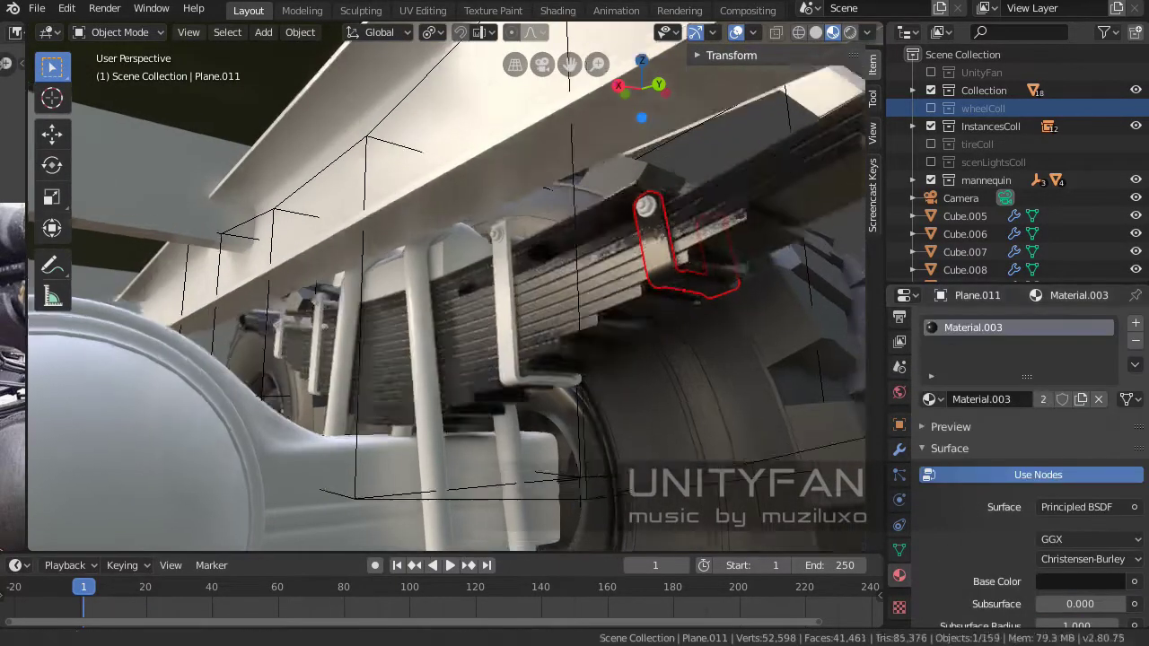
{"action": "scroll", "coordinate": [738, 171], "scroll_direction": "up", "scroll_amount": 3}
{"action": "left_click_drag", "start_coordinate": [461, 266], "coordinate": [460, 266]}
{"action": "middle_click_drag", "start_coordinate": [461, 267], "coordinate": [587, 208], "text": "shift"}
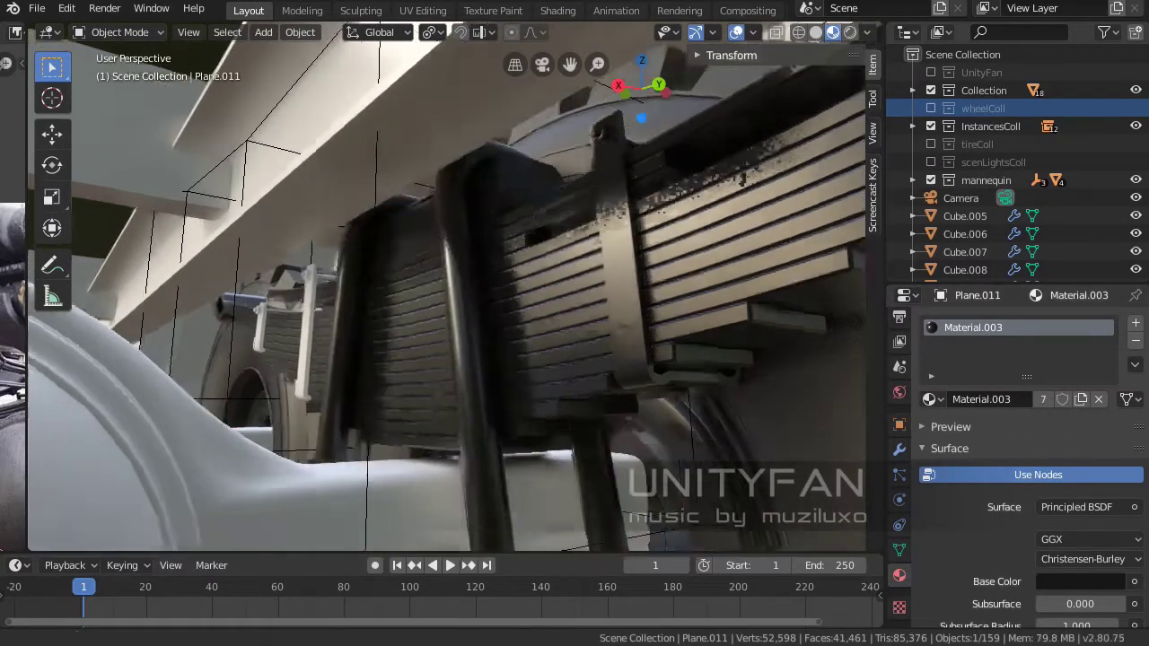
{"action": "middle_click_drag", "start_coordinate": [575, 297], "coordinate": [502, 341], "text": "shift"}
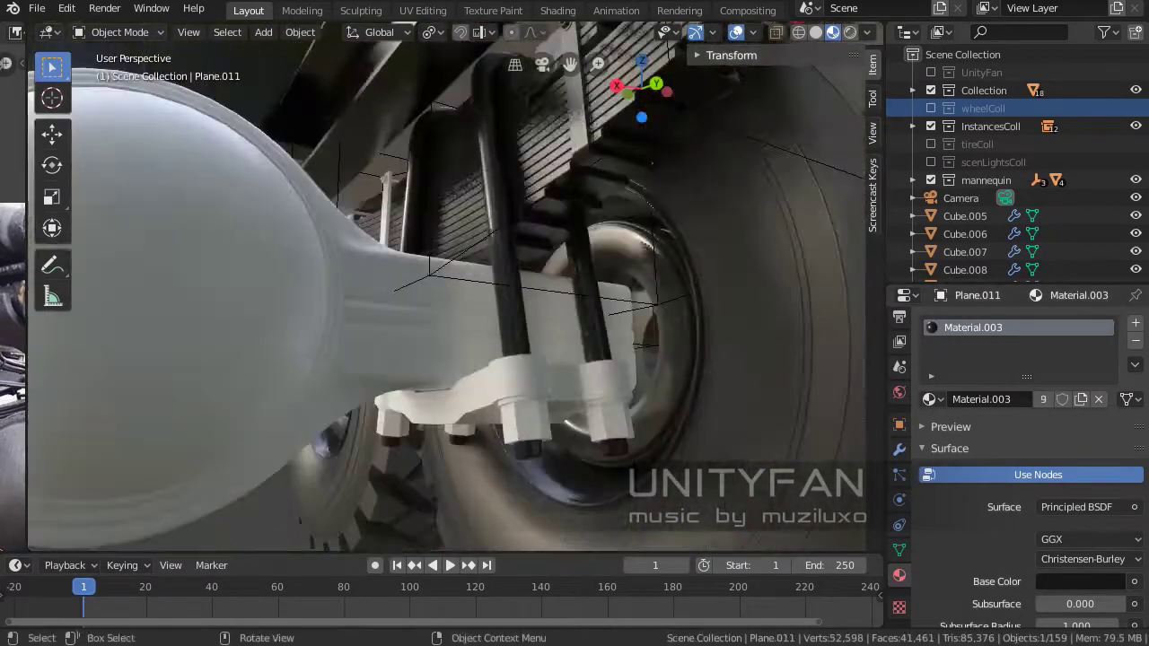
{"action": "left_click_drag", "start_coordinate": [974, 327], "coordinate": [503, 305]}
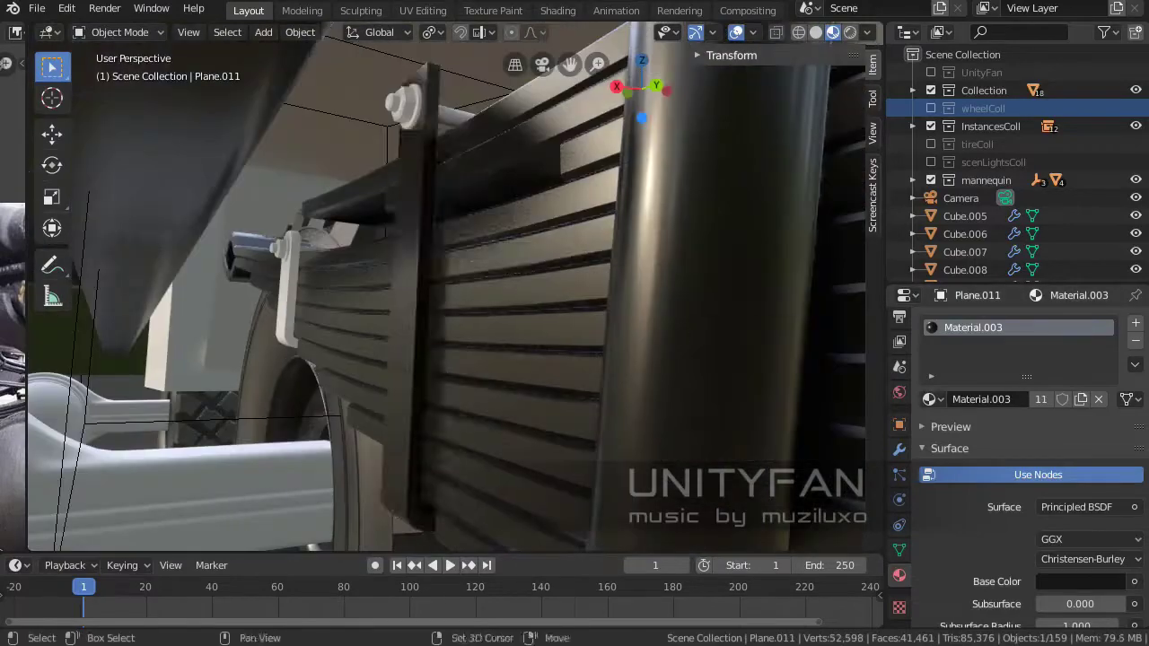
{"action": "middle_click_drag", "start_coordinate": [449, 296], "coordinate": [503, 269]}
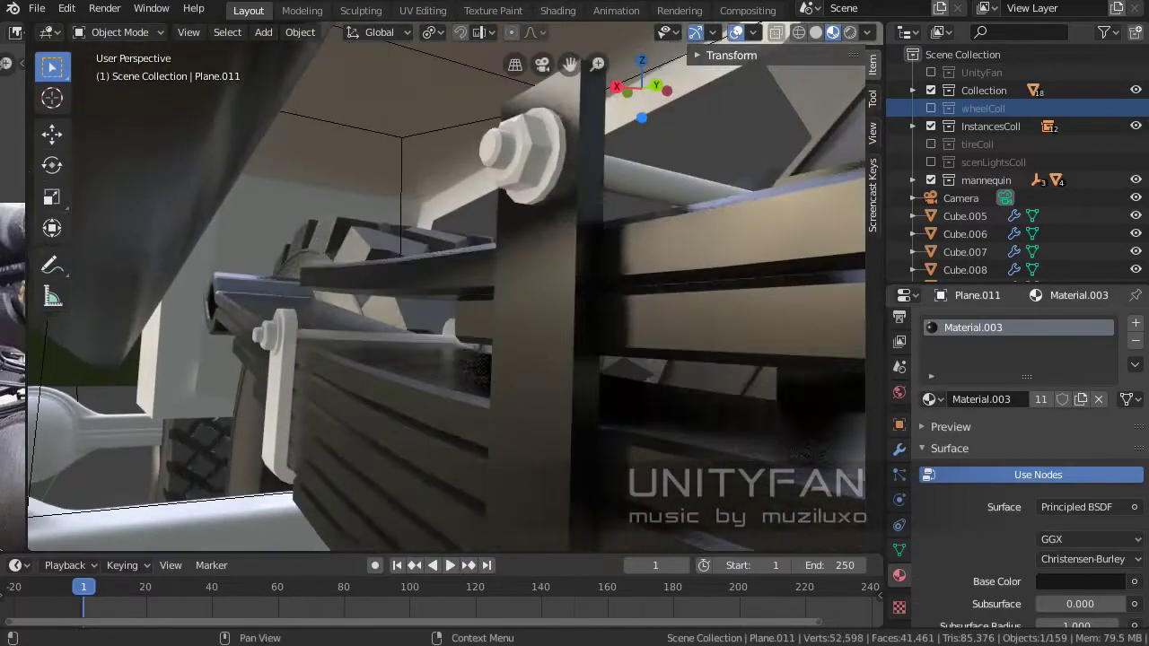
{"action": "middle_click_drag", "start_coordinate": [359, 314], "coordinate": [583, 234], "text": "shift"}
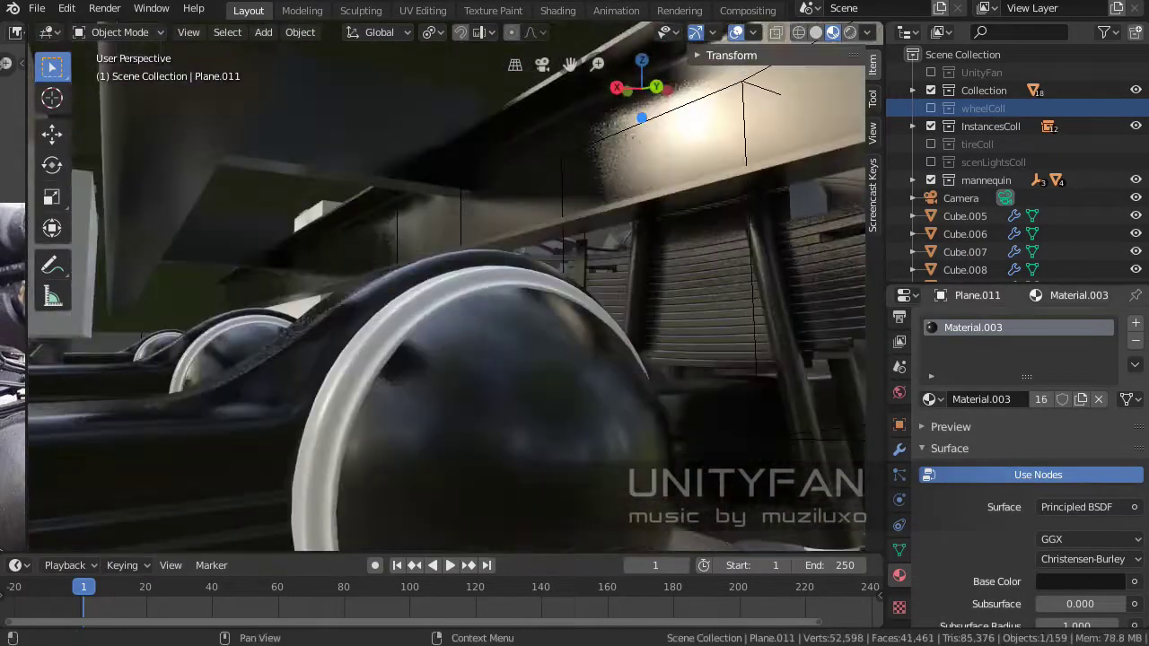
Apply the dark Material.003 to more underside parts.
{"action": "scroll", "coordinate": [449, 296], "scroll_direction": "down", "scroll_amount": 5}
{"action": "scroll", "coordinate": [360, 216], "scroll_direction": "up", "scroll_amount": 5}
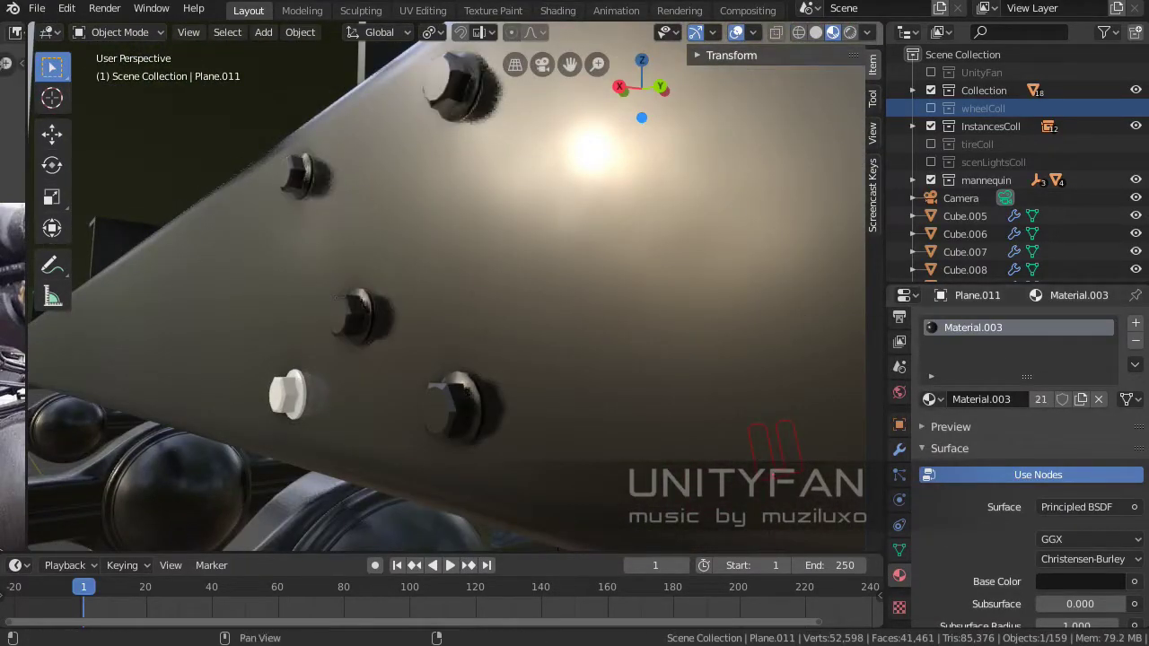
{"action": "scroll", "coordinate": [449, 297], "scroll_direction": "down", "scroll_amount": 5}
{"action": "mouse_move", "coordinate": [448, 296]}
{"action": "middle_mouse_down"}
{"action": "mouse_move", "coordinate": [207, 351]}
{"action": "mouse_move", "coordinate": [360, 341]}
{"action": "middle_mouse_up"}
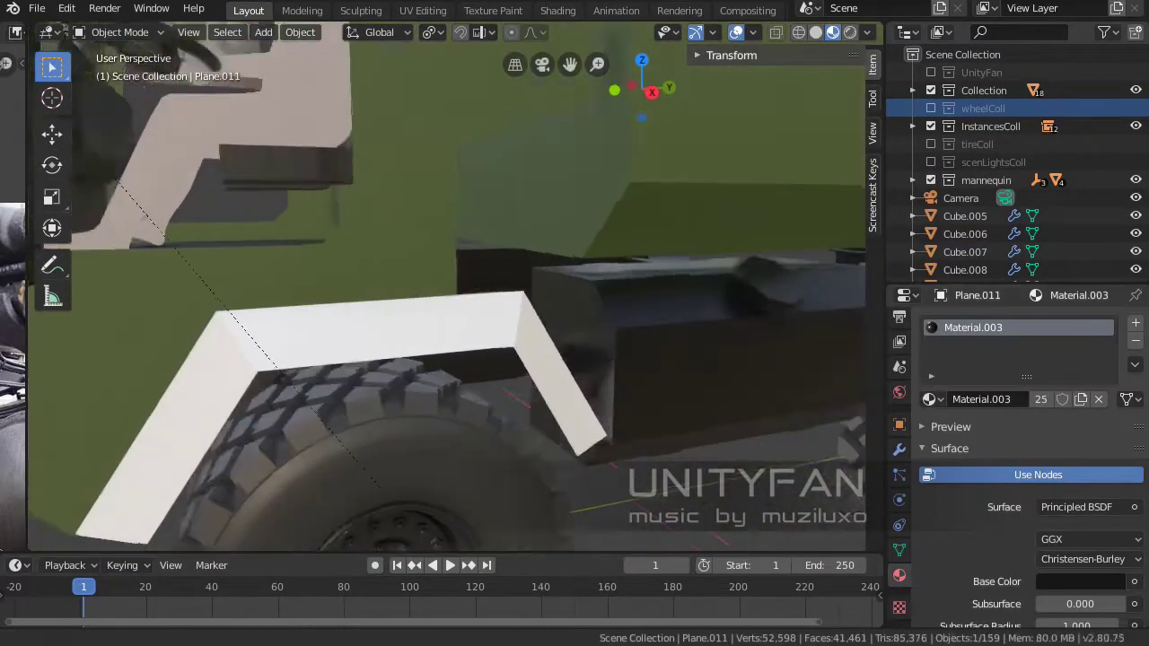
{"action": "scroll", "coordinate": [431, 288], "scroll_direction": "down", "scroll_amount": 5}
{"action": "middle_click_drag", "start_coordinate": [431, 288], "coordinate": [431, 197]}
{"action": "scroll", "coordinate": [431, 287], "scroll_direction": "up", "scroll_amount": 3}
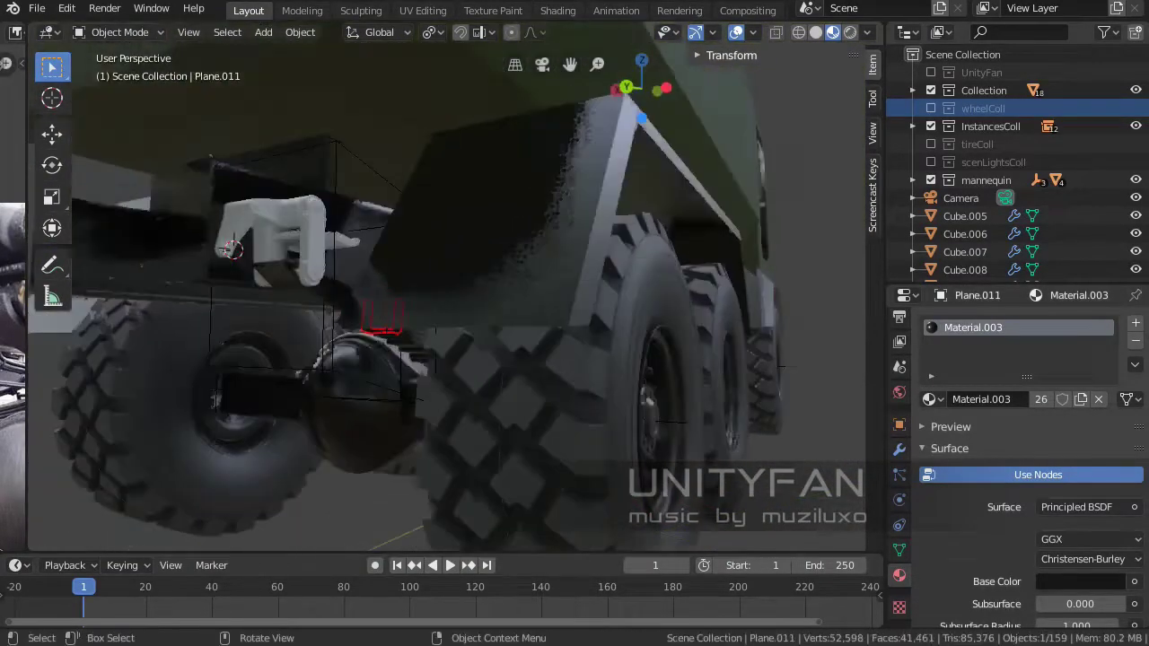
Apply Material.003 to the white bracket arm, then select a wheel-hub nut.
{"action": "middle_click_drag", "start_coordinate": [431, 287], "coordinate": [557, 251]}
{"action": "scroll", "coordinate": [431, 288], "scroll_direction": "up", "scroll_amount": 4}
{"action": "middle_click_drag", "start_coordinate": [431, 288], "coordinate": [395, 305], "text": "shift"}
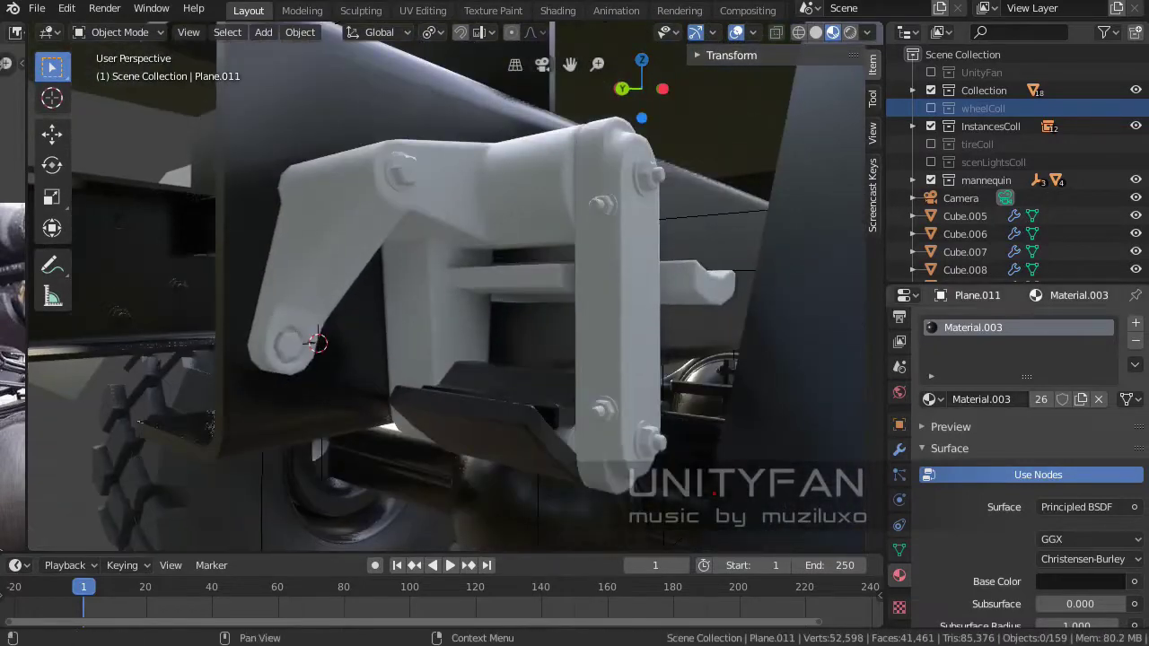
{"action": "left_click", "coordinate": [316, 342]}
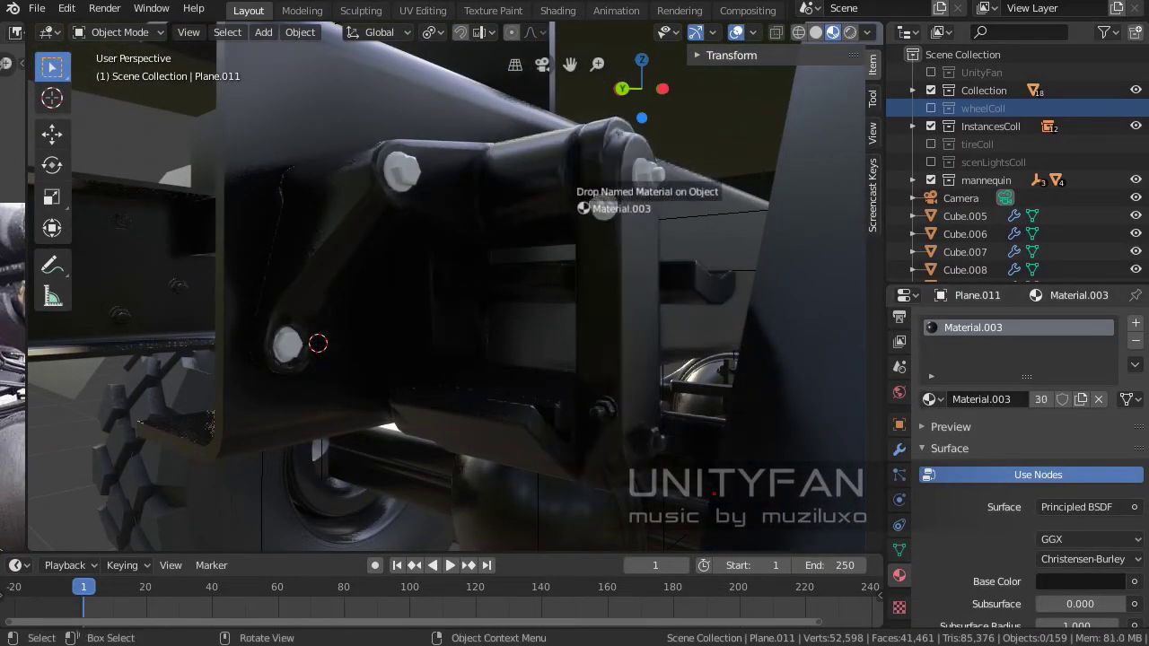
{"action": "scroll", "coordinate": [408, 269], "scroll_direction": "down", "scroll_amount": 3}
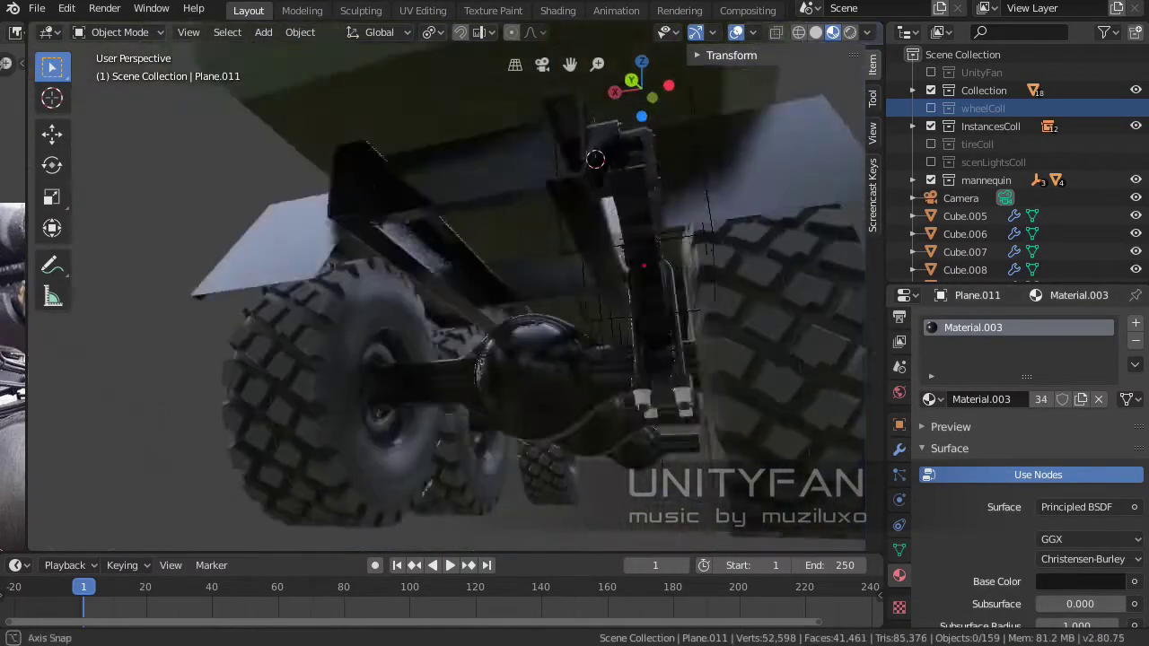
{"action": "middle_click_drag", "start_coordinate": [409, 269], "coordinate": [409, 216]}
{"action": "scroll", "coordinate": [409, 216], "scroll_direction": "up", "scroll_amount": 3}
{"action": "left_click", "coordinate": [409, 215]}
Give Material.004 a mid-grey Base Color (V 0.5) and set Metallic to 1.0.
{"action": "left_click", "coordinate": [1080, 475]}
{"action": "left_click_drag", "start_coordinate": [1113, 233], "coordinate": [1113, 333]}
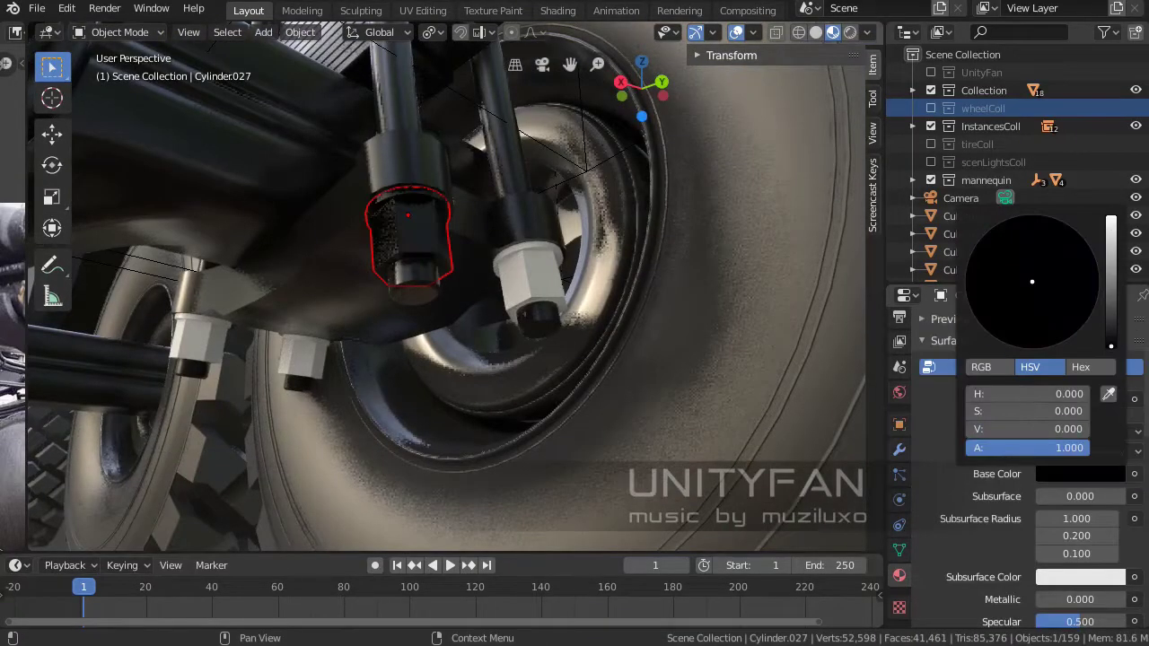
{"action": "scroll", "coordinate": [1033, 404], "scroll_direction": "down", "scroll_amount": 2}
{"action": "left_click_drag", "start_coordinate": [1042, 528], "coordinate": [1087, 528]}
{"action": "scroll", "coordinate": [1033, 449], "scroll_direction": "up", "scroll_amount": 3}
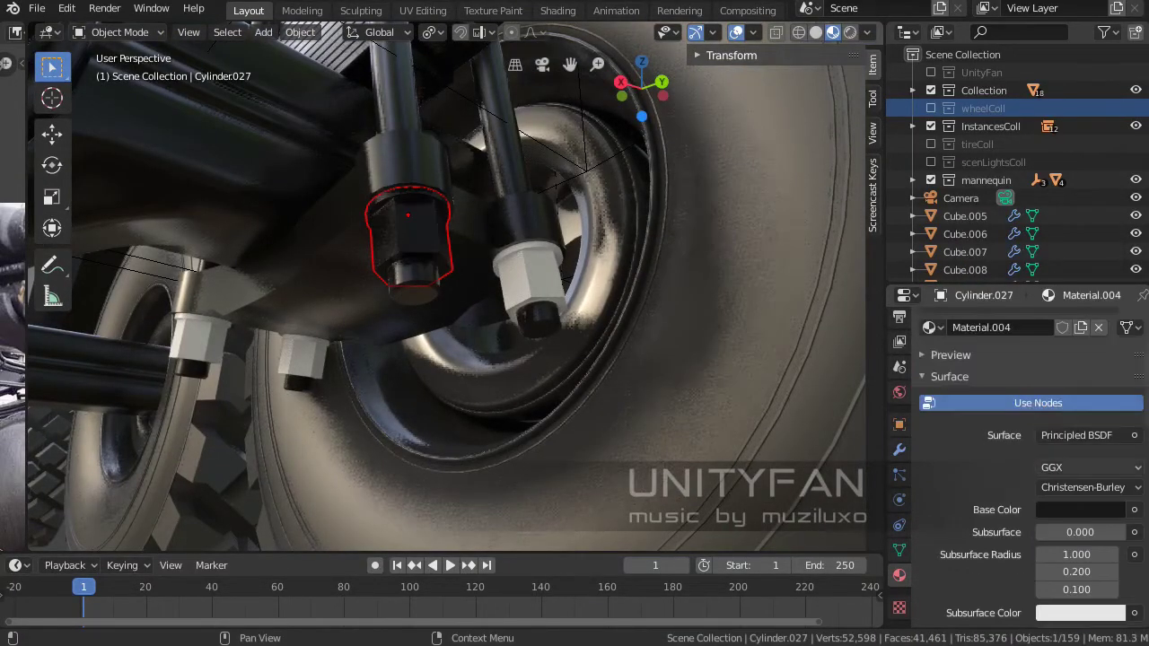
{"action": "left_click", "coordinate": [1080, 510]}
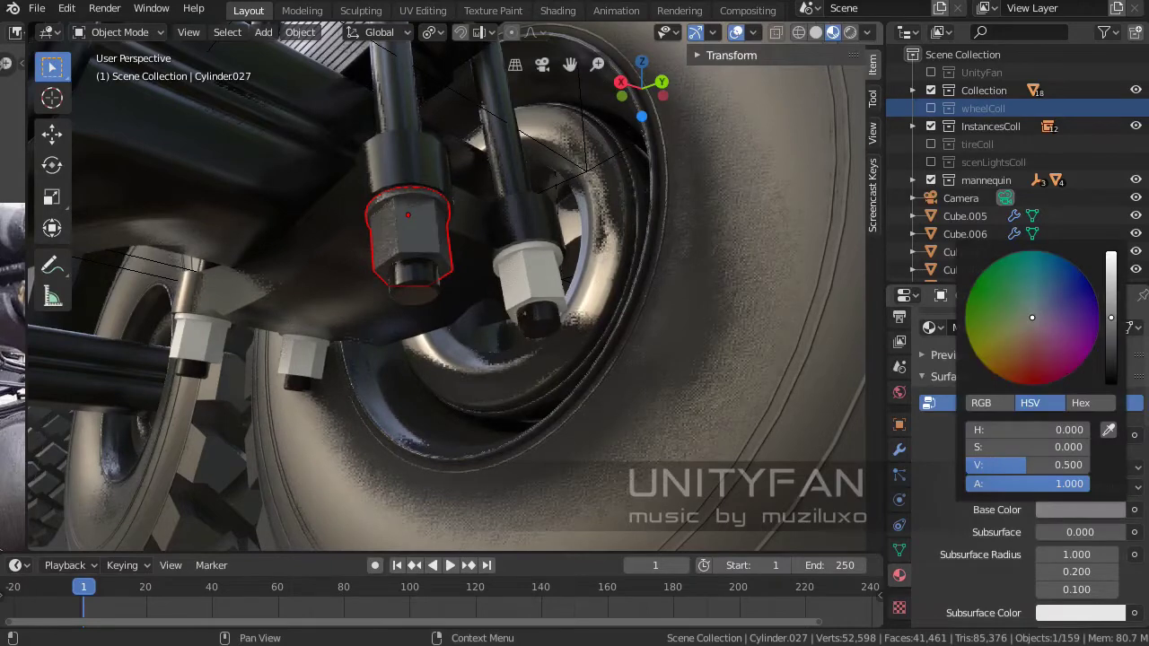
{"action": "scroll", "coordinate": [1077, 449], "scroll_direction": "down", "scroll_amount": 3}
{"action": "scroll", "coordinate": [1077, 492], "scroll_direction": "down", "scroll_amount": 1}
{"action": "left_click_drag", "start_coordinate": [1078, 492], "coordinate": [1091, 492]}
{"action": "key", "text": "Return"}
Set the nut material's Roughness to 0.3.
{"action": "middle_click_drag", "start_coordinate": [539, 359], "coordinate": [539, 296]}
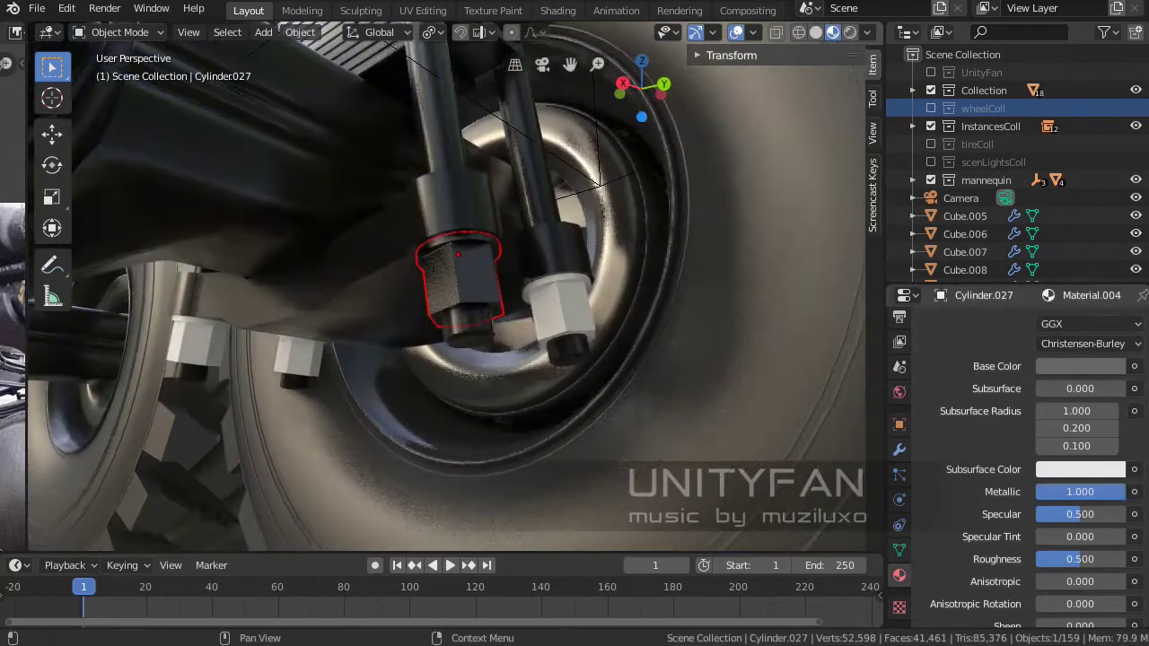
{"action": "scroll", "coordinate": [1032, 449], "scroll_direction": "up", "scroll_amount": 3}
{"action": "left_click", "coordinate": [1080, 510]}
{"action": "middle_click_drag", "start_coordinate": [539, 359], "coordinate": [539, 305]}
{"action": "scroll", "coordinate": [1033, 449], "scroll_direction": "down", "scroll_amount": 3}
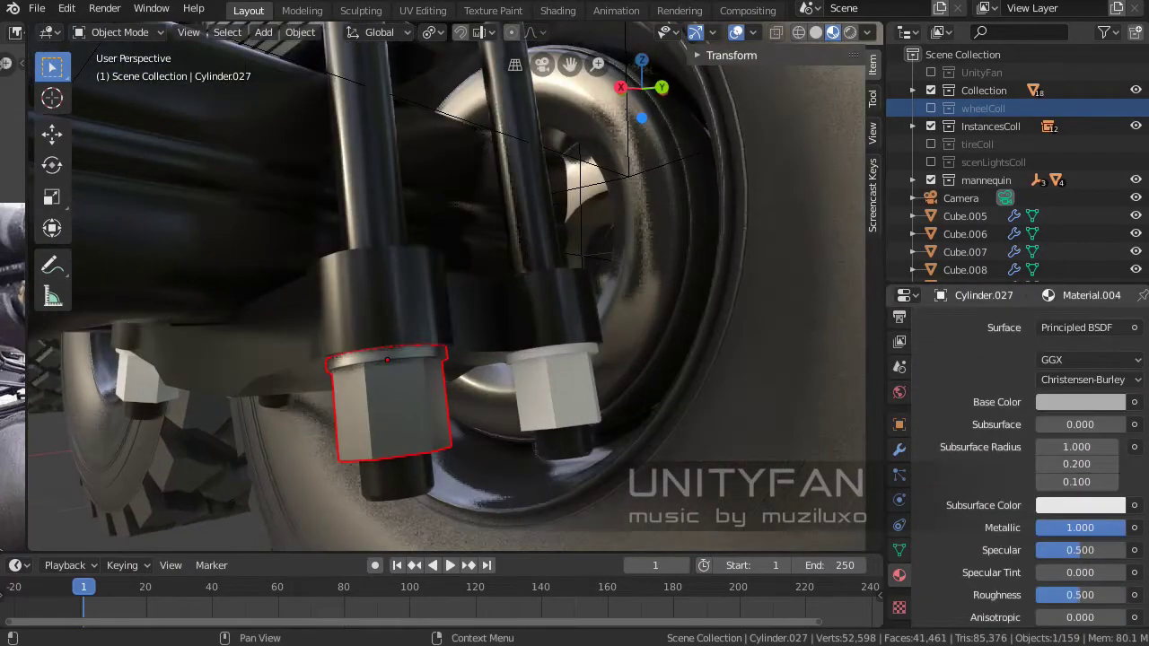
{"action": "type", "text": "0.3"}
{"action": "key", "text": "Return"}
Orbit and zoom out around the truck's underside, deselecting the nut.
{"action": "middle_click_drag", "start_coordinate": [539, 359], "coordinate": [539, 305]}
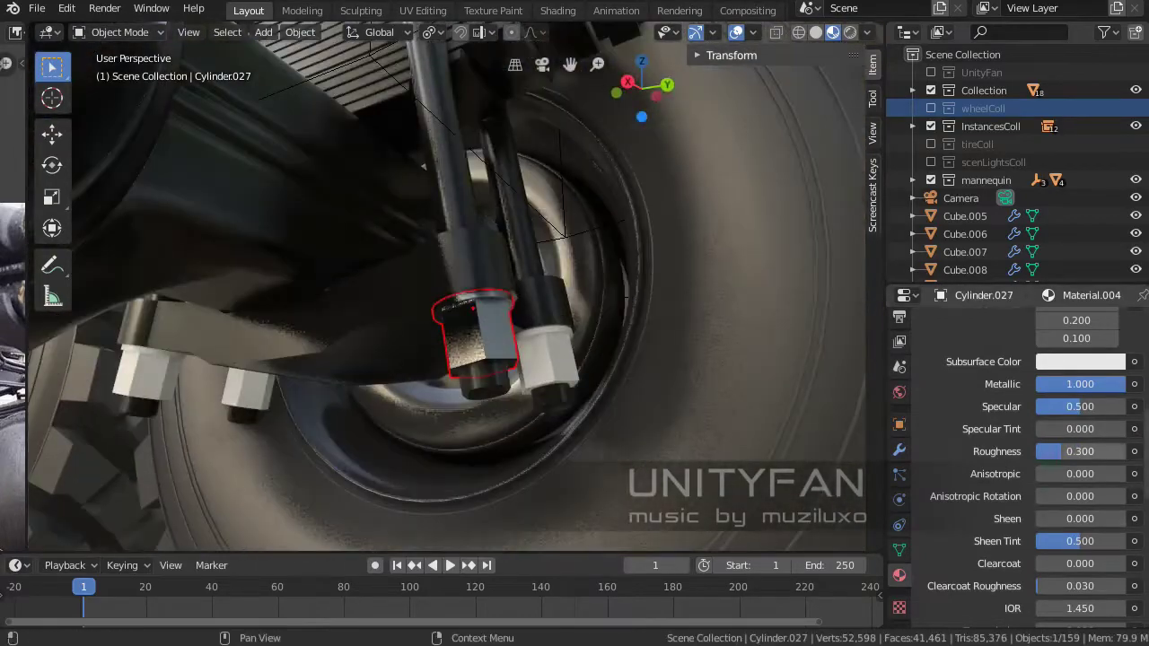
{"action": "middle_click_drag", "start_coordinate": [539, 359], "coordinate": [539, 296], "text": "shift"}
{"action": "scroll", "coordinate": [1032, 449], "scroll_direction": "up", "scroll_amount": 10}
{"action": "middle_click_drag", "start_coordinate": [539, 359], "coordinate": [538, 296]}
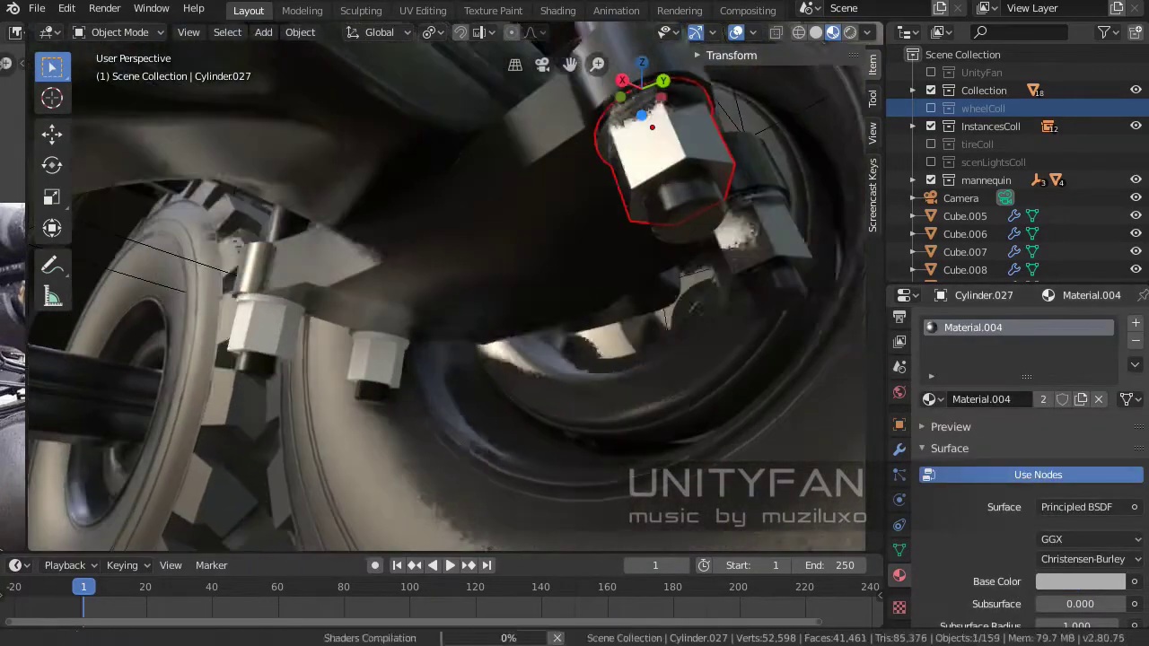
{"action": "scroll", "coordinate": [431, 287], "scroll_direction": "down", "scroll_amount": 5}
{"action": "middle_click_drag", "start_coordinate": [431, 287], "coordinate": [431, 234]}
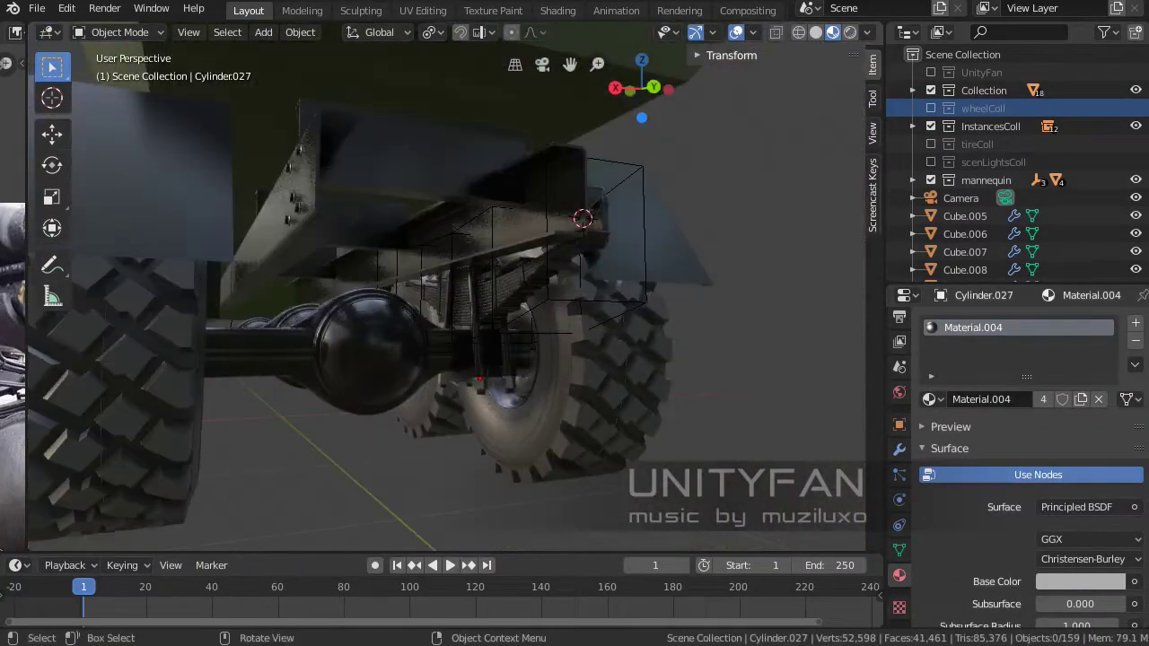
{"action": "key", "text": "alt+a"}
{"action": "mouse_move", "coordinate": [431, 287]}
{"action": "middle_mouse_down"}
{"action": "mouse_move", "coordinate": [467, 252]}
{"action": "mouse_move", "coordinate": [404, 269]}
{"action": "mouse_move", "coordinate": [341, 251]}
{"action": "mouse_move", "coordinate": [449, 220]}
{"action": "mouse_move", "coordinate": [502, 269]}
{"action": "mouse_move", "coordinate": [485, 270]}
{"action": "mouse_move", "coordinate": [521, 269]}
{"action": "mouse_move", "coordinate": [458, 270]}
{"action": "middle_mouse_up"}
Switch the Viewport Shading preview to a brighter HDRI lighting for the olive-green truck.
{"action": "left_click", "coordinate": [867, 33]}
{"action": "left_click", "coordinate": [867, 32]}
{"action": "left_click", "coordinate": [771, 139]}
{"action": "scroll", "coordinate": [485, 269], "scroll_direction": "up", "scroll_amount": 3}
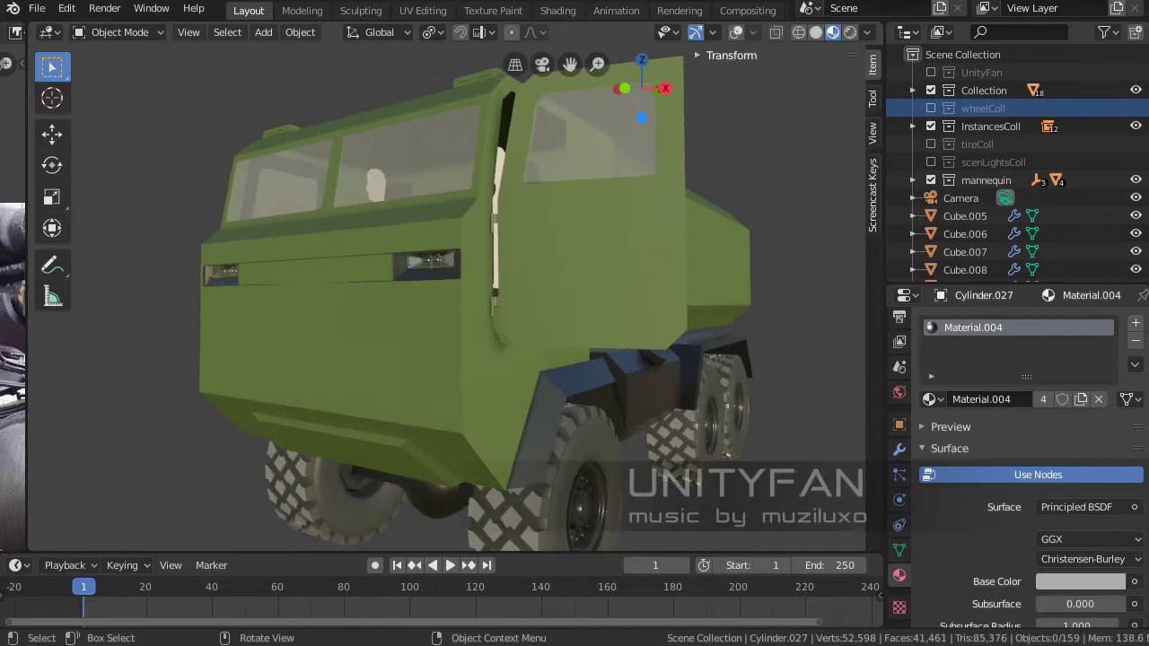